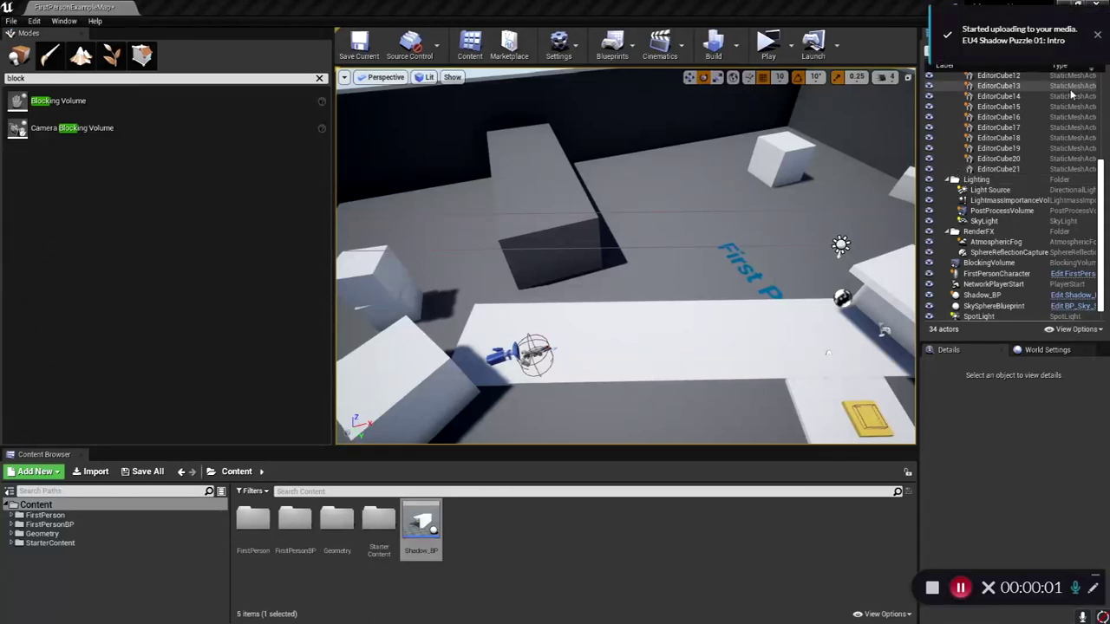
Delete the Shadow_BP actor from the level.
click(1098, 38)
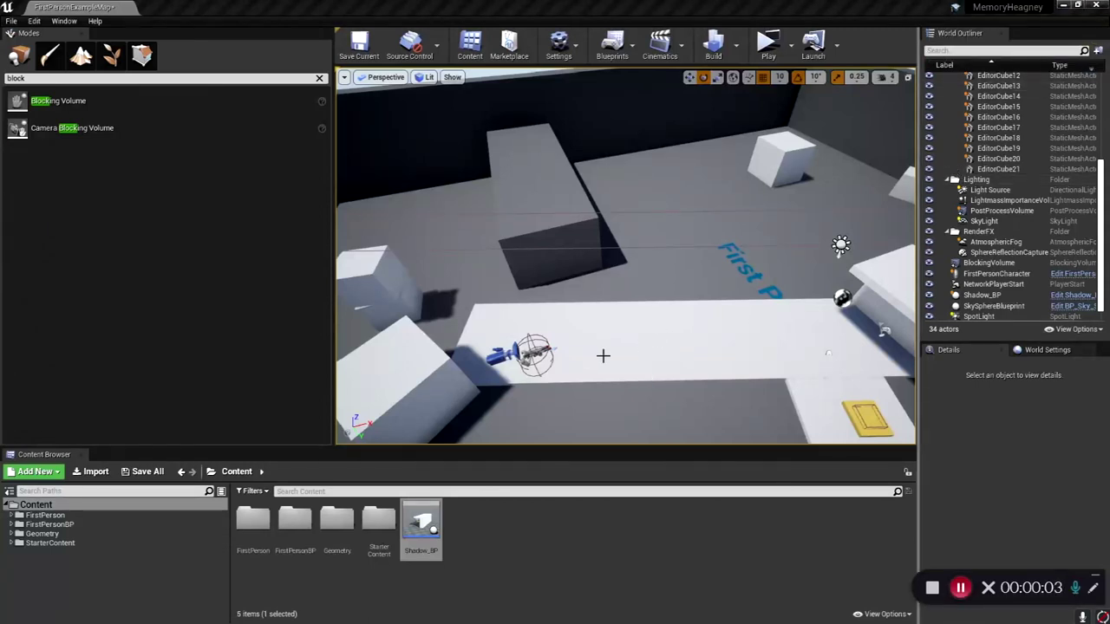
mouse_move(601, 353)
right_down()
mouse_move(659, 355)
mouse_move(602, 356)
right_up()
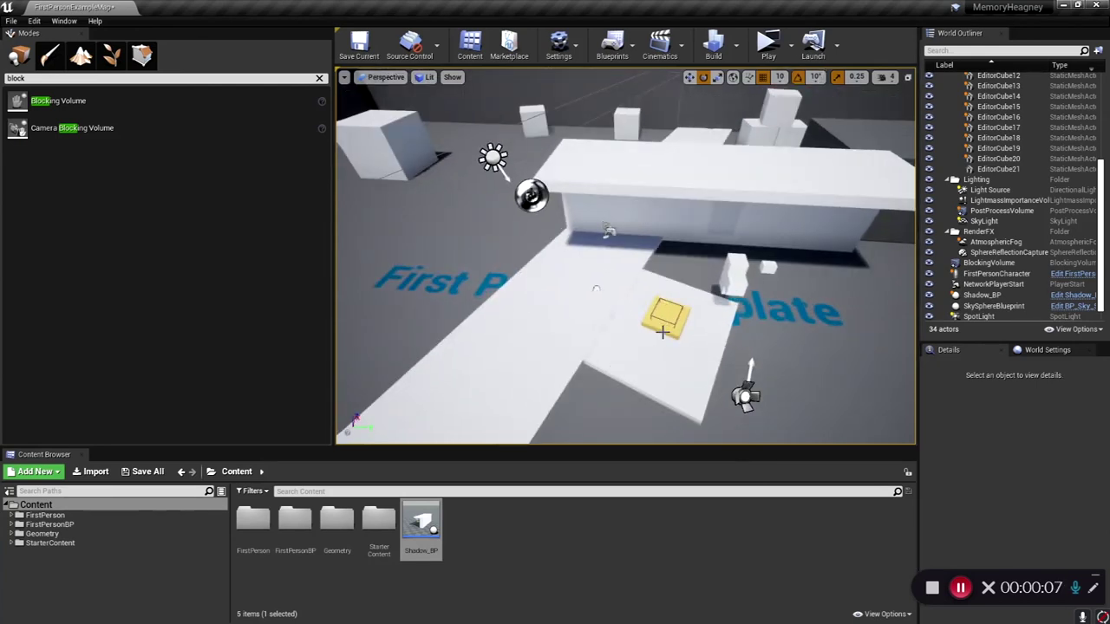
click(663, 327)
right_drag(716, 293, 782, 247)
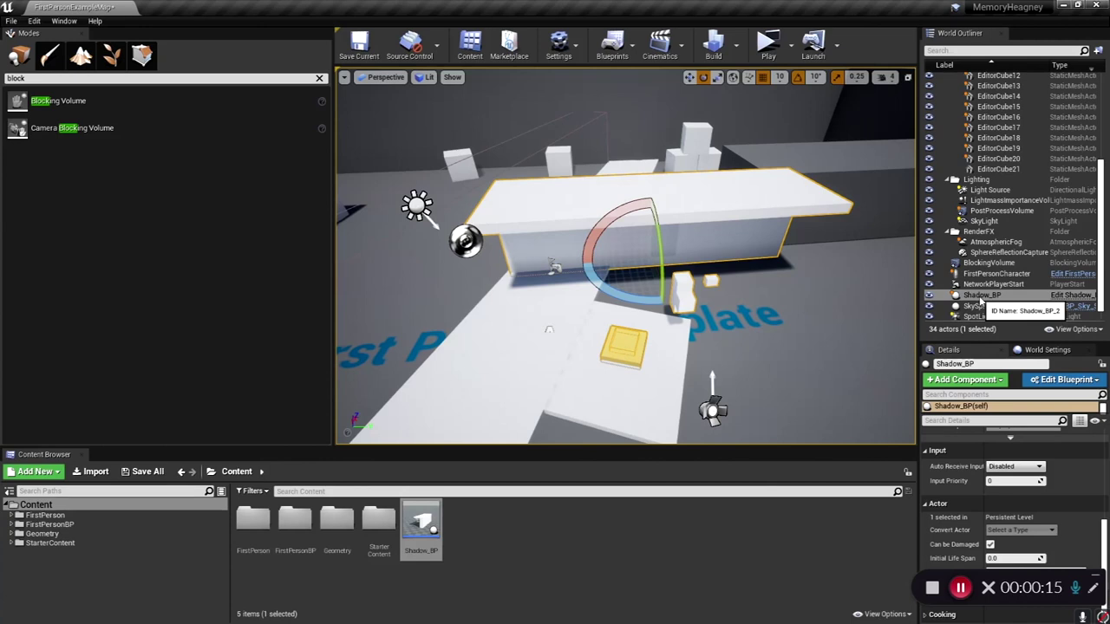
key(Delete)
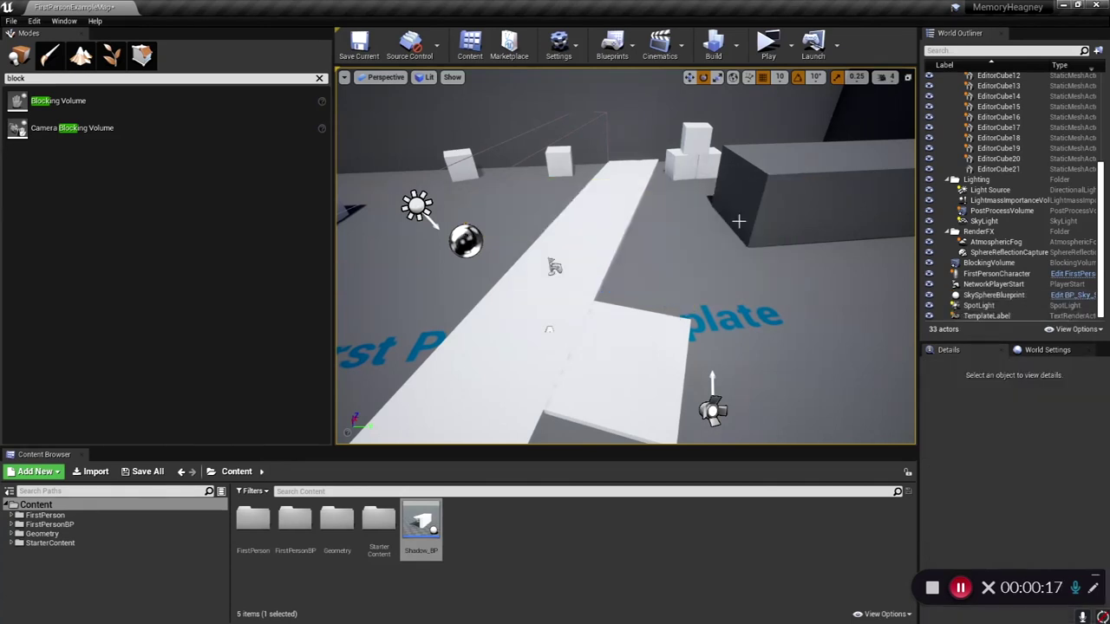
Set the SpotLight's intensity to 0 cd.
right_drag(620, 329, 575, 338)
click(588, 357)
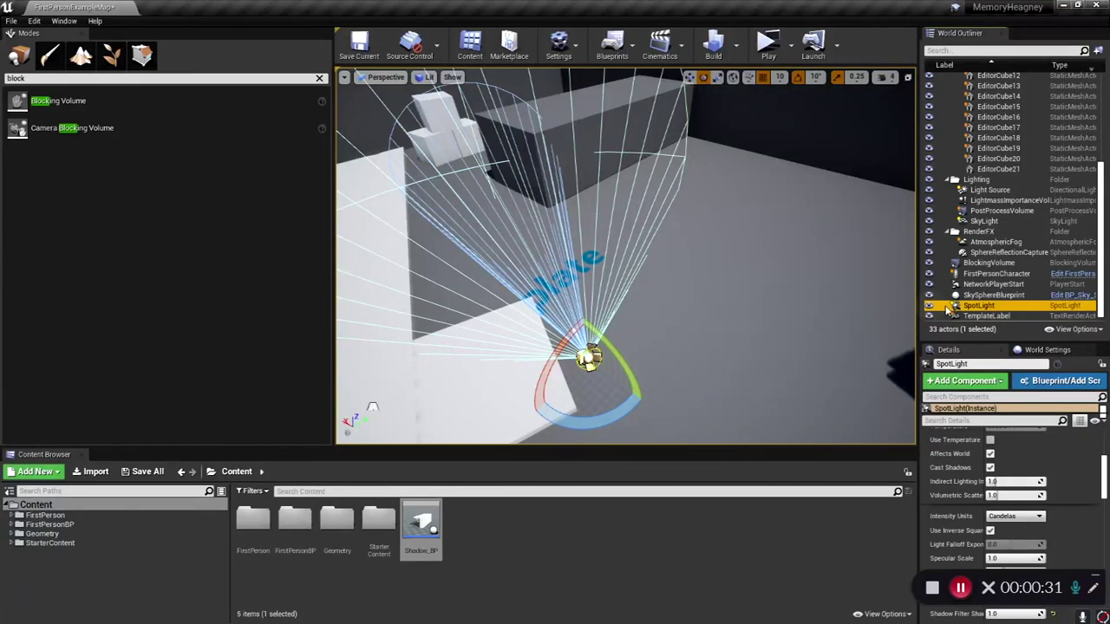
scroll(1012, 494, up, 5)
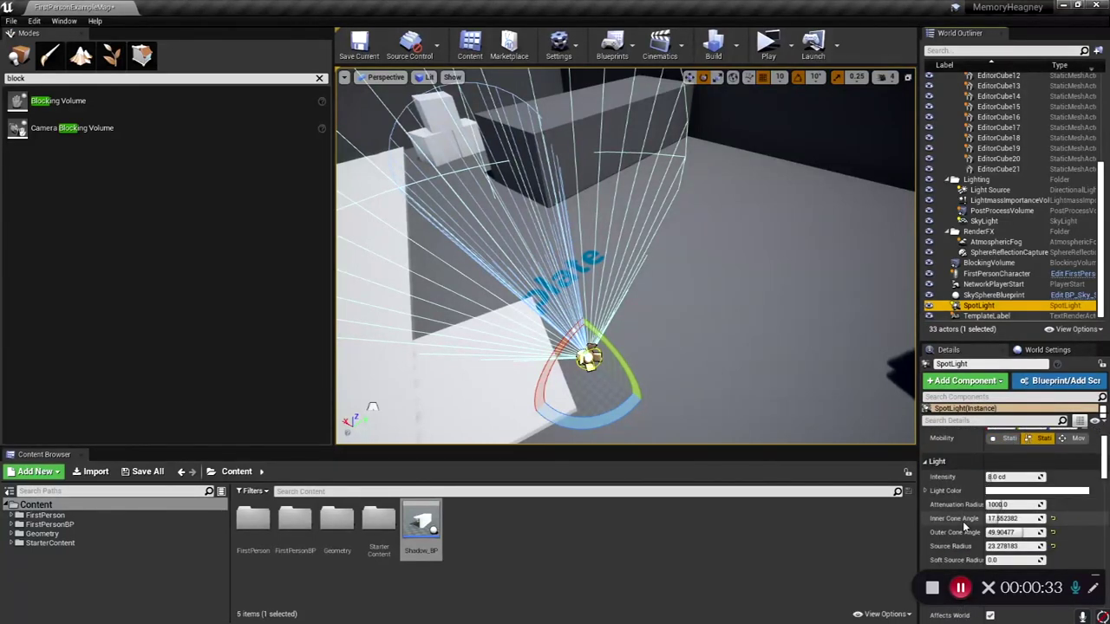
scroll(966, 520, down, 5)
scroll(972, 518, down, 2)
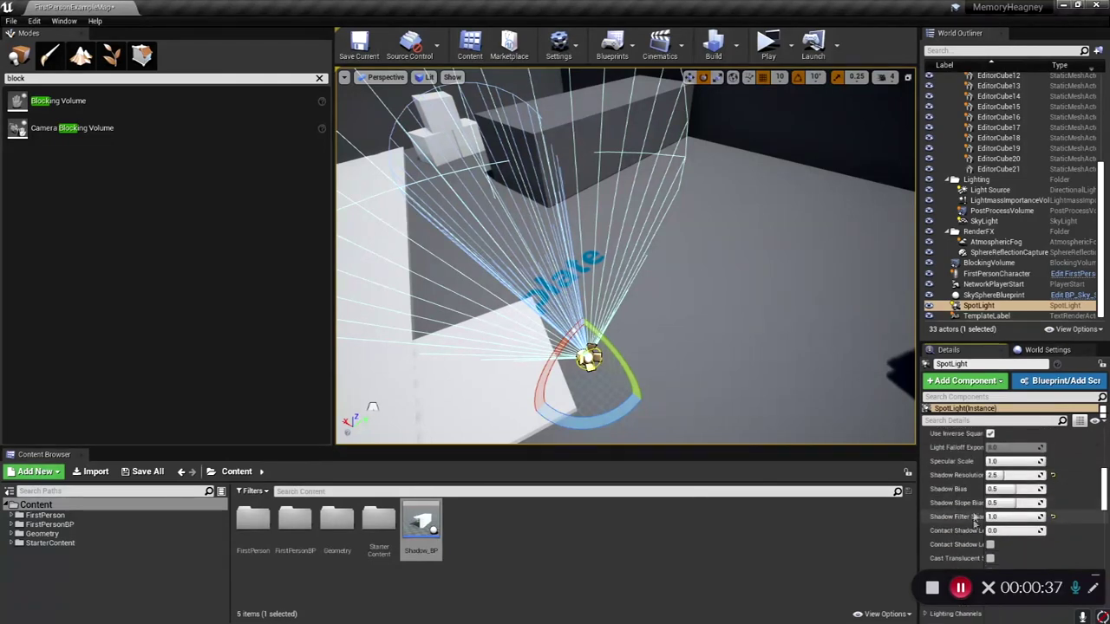
scroll(974, 524, down, 1)
click(960, 589)
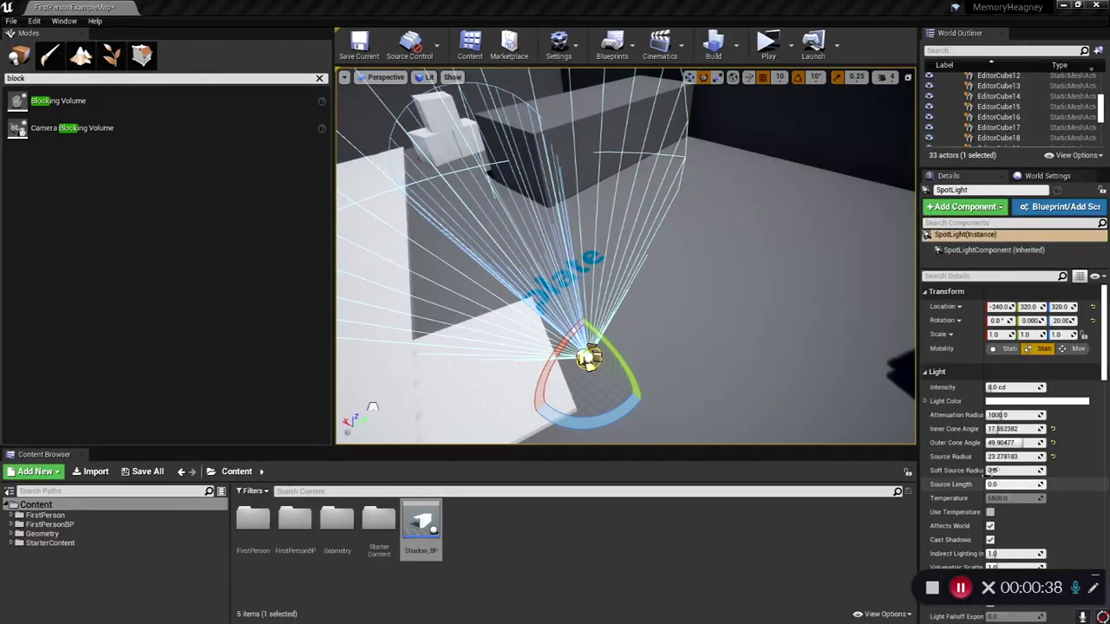
click(997, 387)
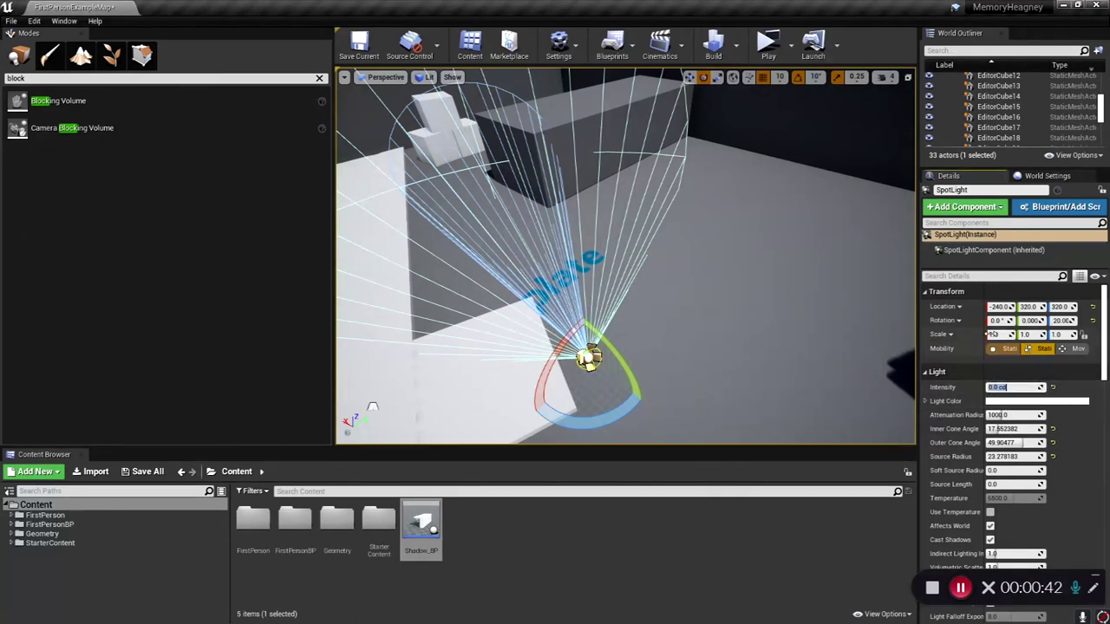
Hide the SpotLight in the level.
scroll(971, 117, down, 5)
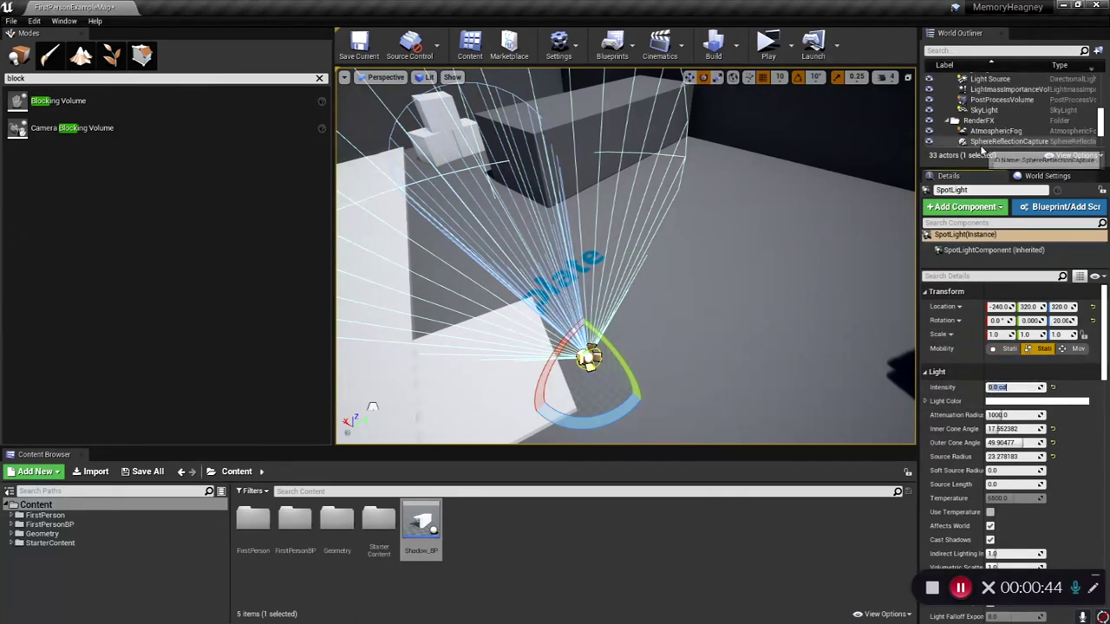
drag(978, 164, 978, 328)
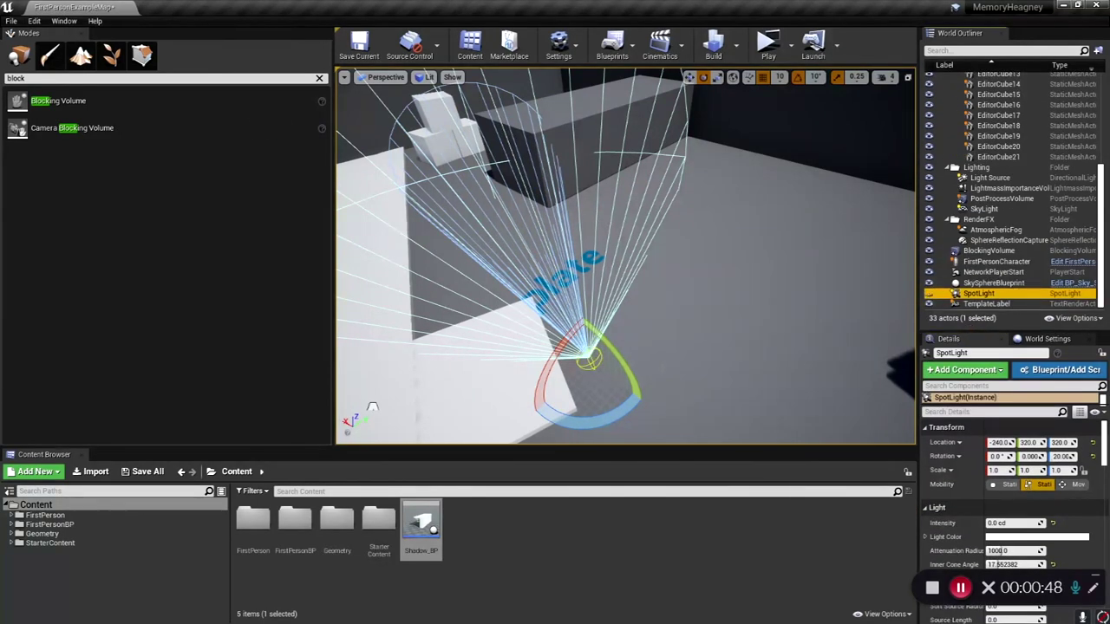
click(675, 334)
click(509, 333)
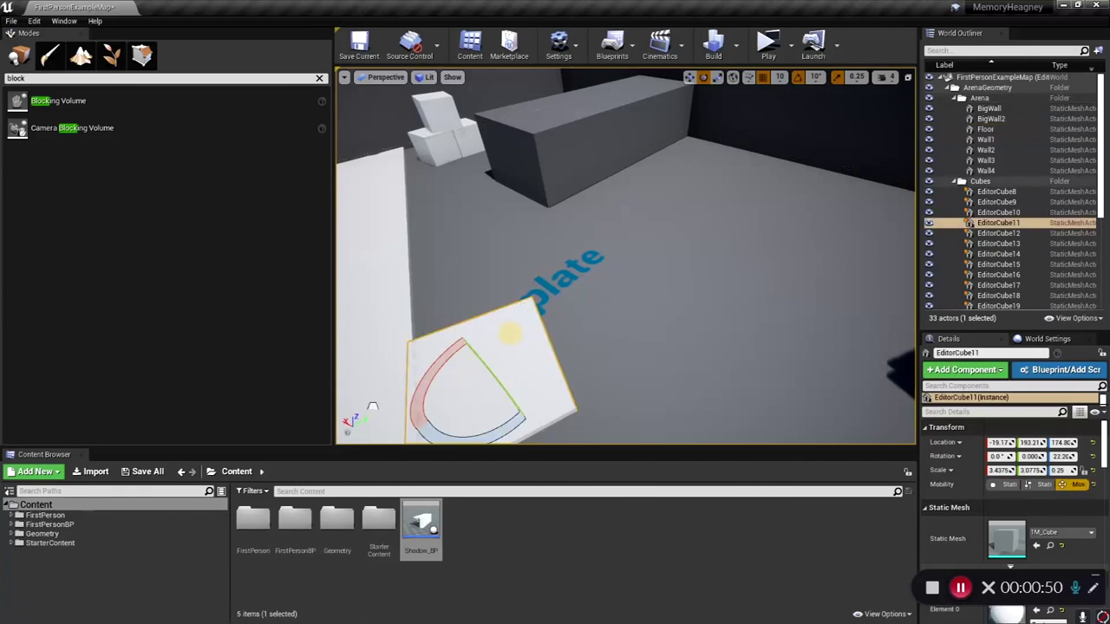
right_drag(555, 347, 468, 317)
right_drag(607, 269, 590, 269)
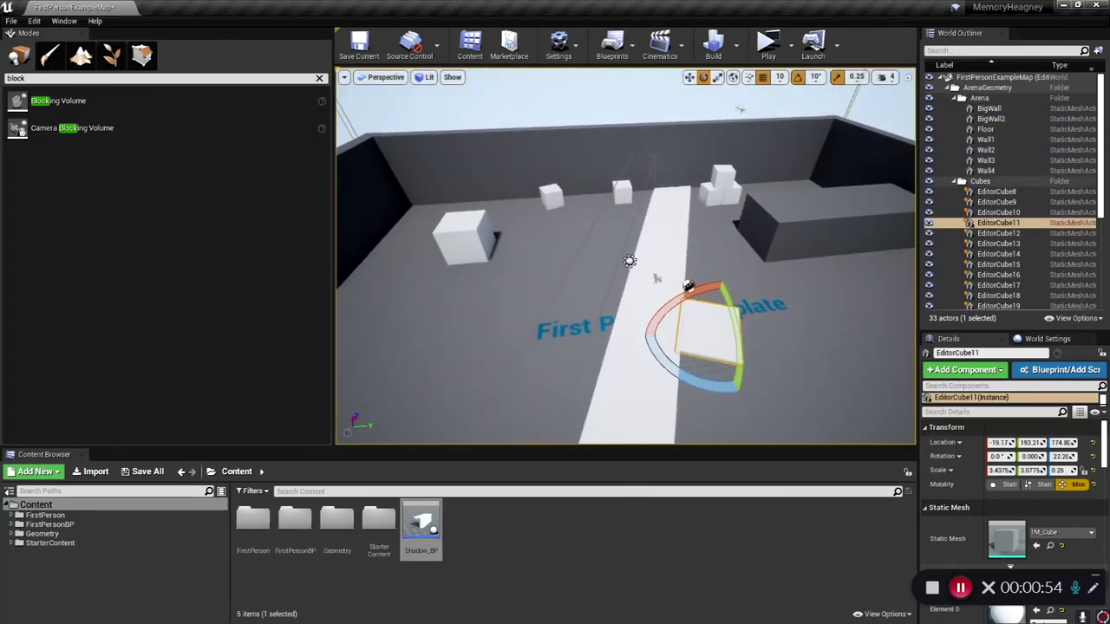
click(665, 234)
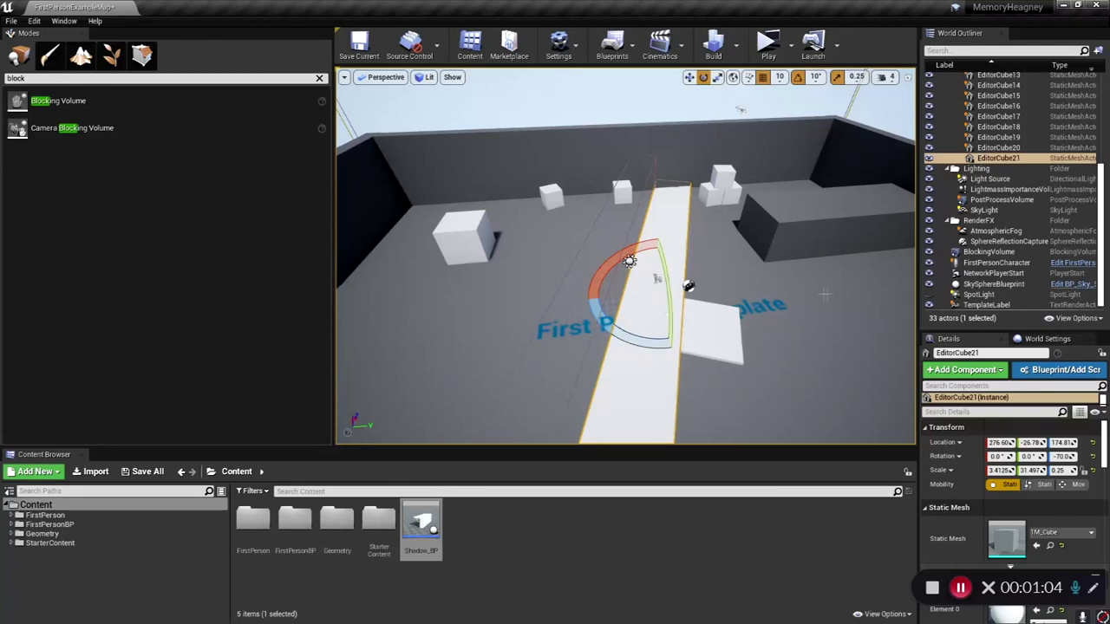
Create a folder named Blueprints in the project's Content folder and open it.
click(533, 568)
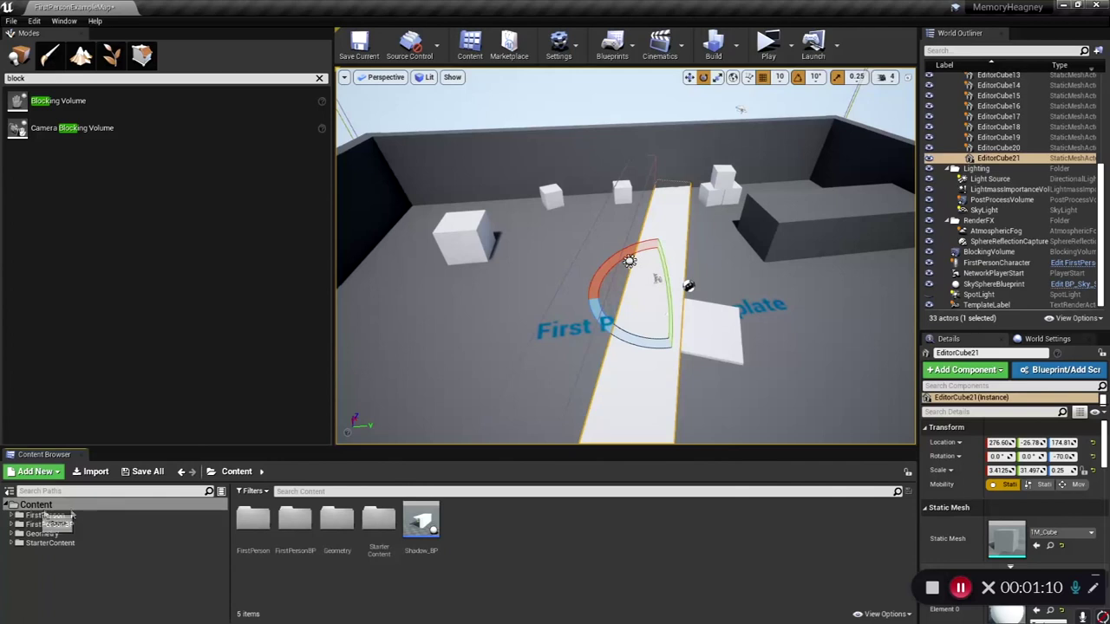
click(37, 472)
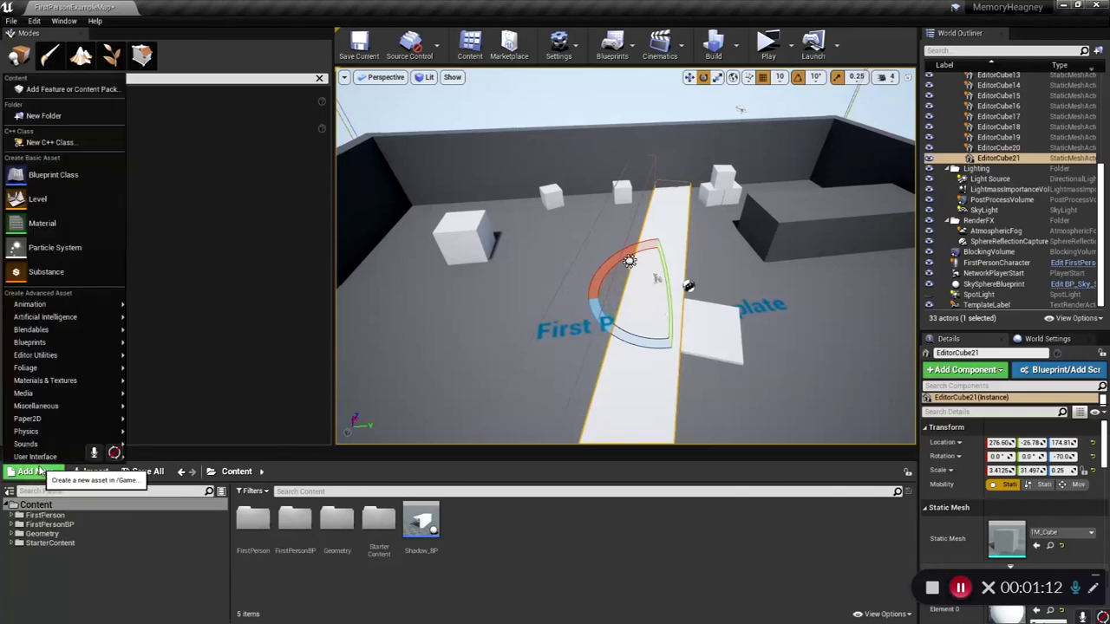
click(43, 115)
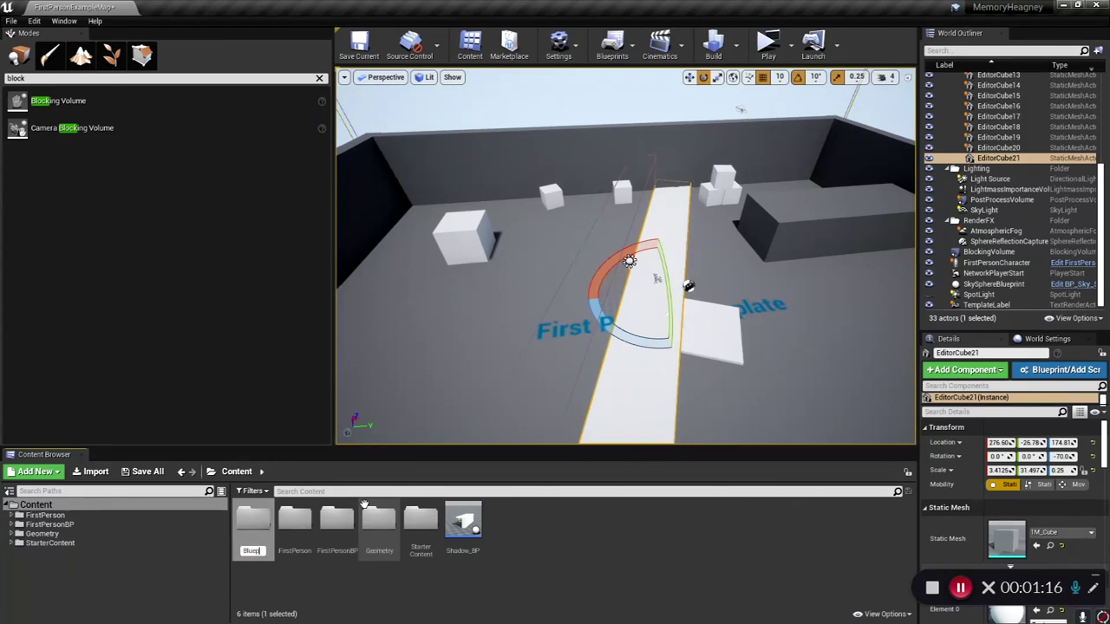
text(Blueprints)
key(Return)
double_click(250, 518)
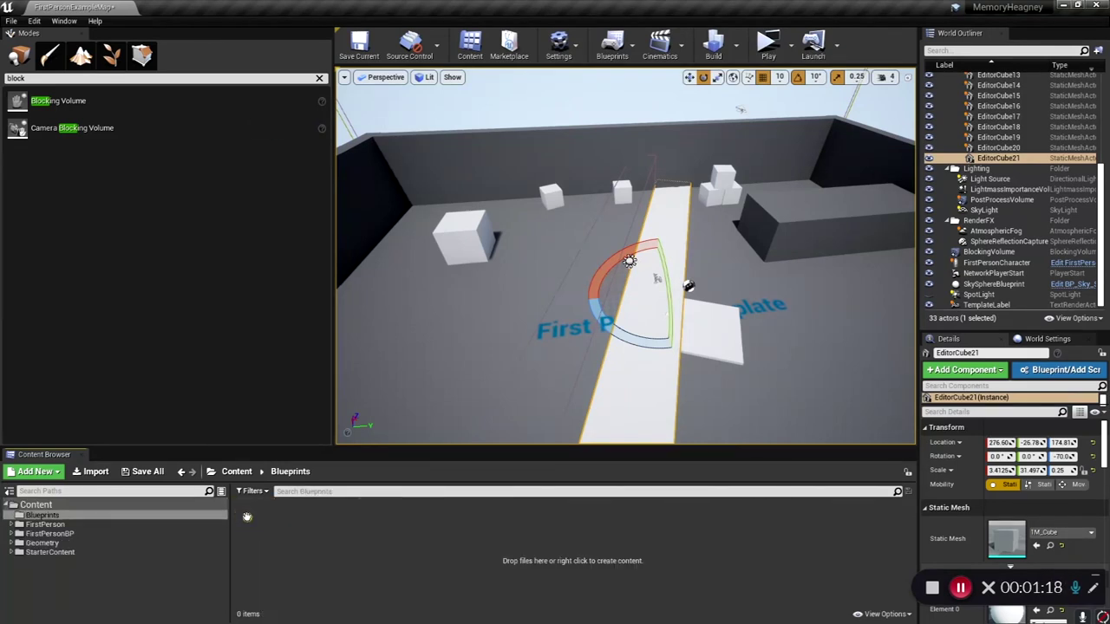
Create an Actor Blueprint class named Monument02_BP in the Blueprints folder.
click(35, 471)
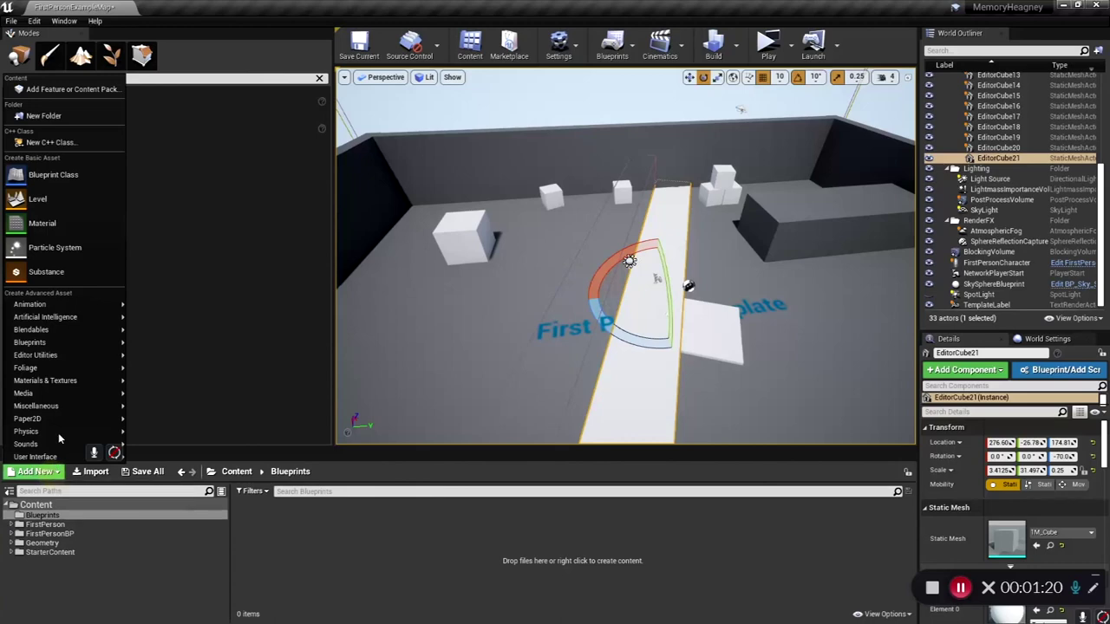
click(52, 174)
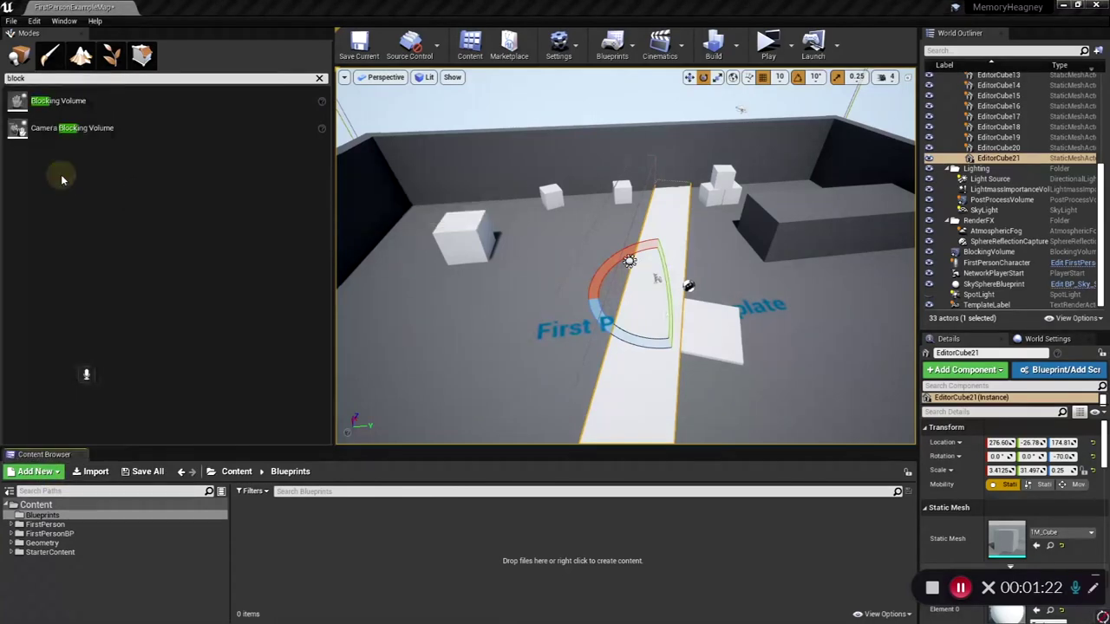
drag(463, 189, 486, 187)
click(469, 219)
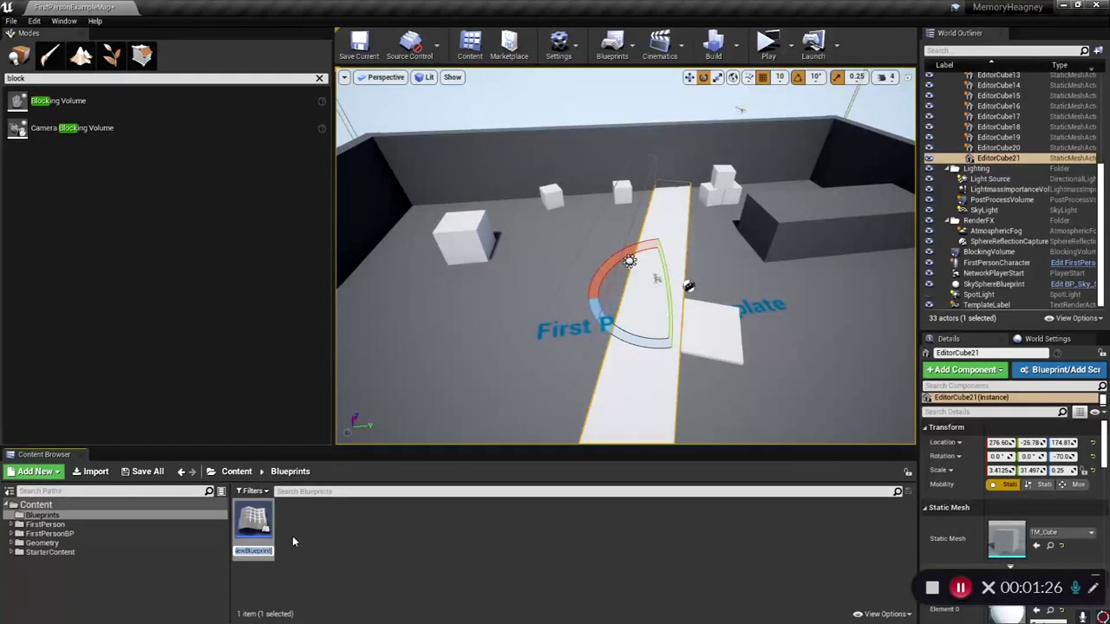
text(Monumne)
key(BackSpace)
key(BackSpace)
text(ent02_BP)
key(Return)
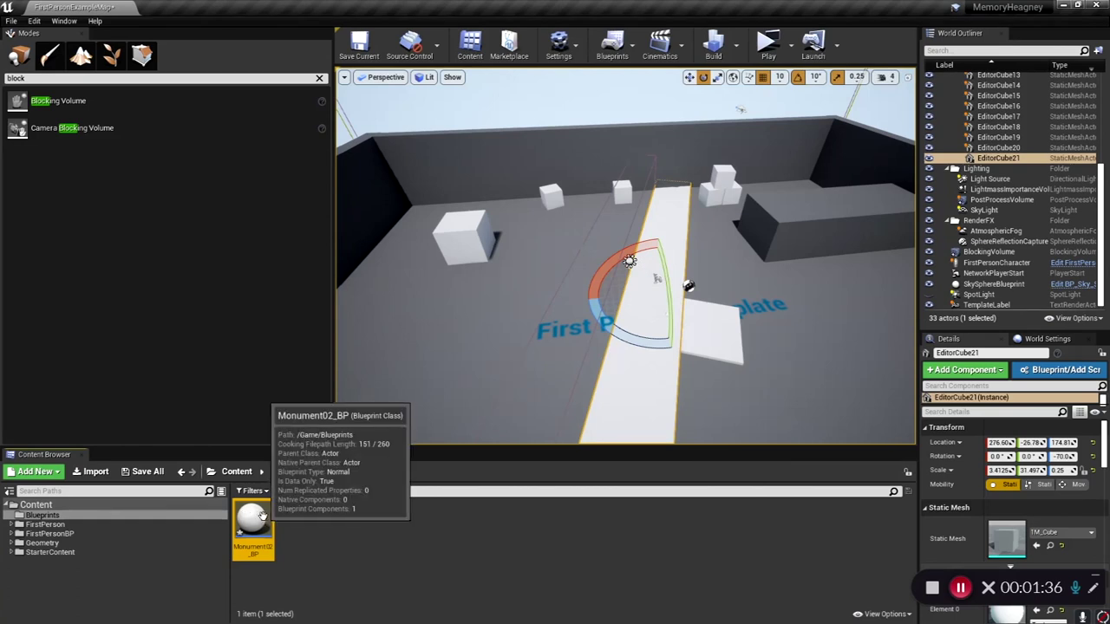
Open Monument02_BP in a maximized Blueprint editor and close the Shadow_BP blueprint.
double_click(262, 515)
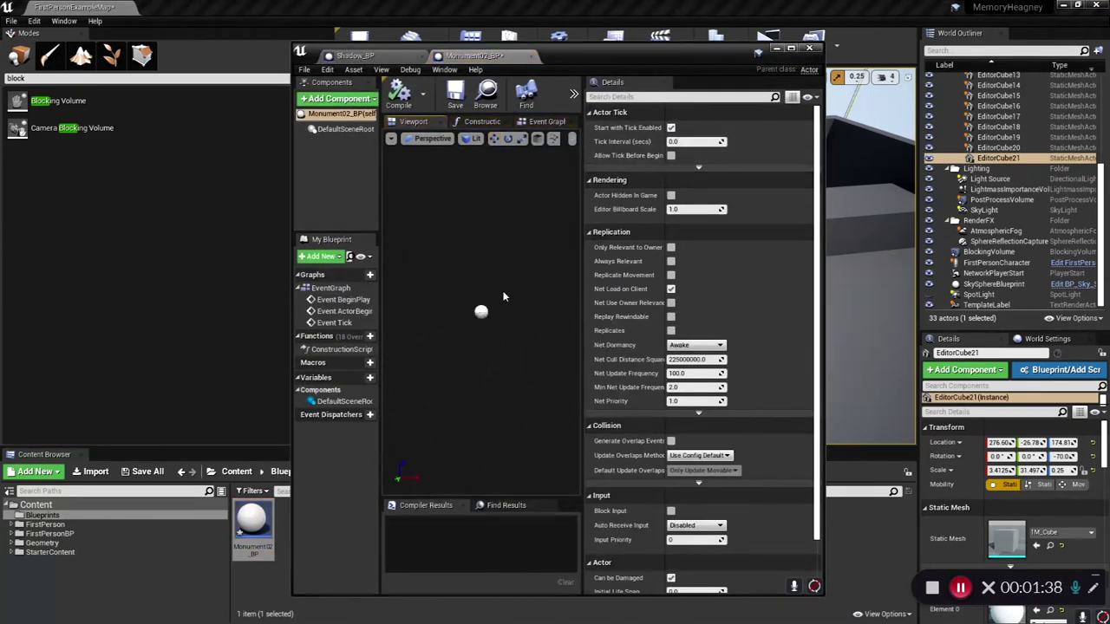
click(791, 48)
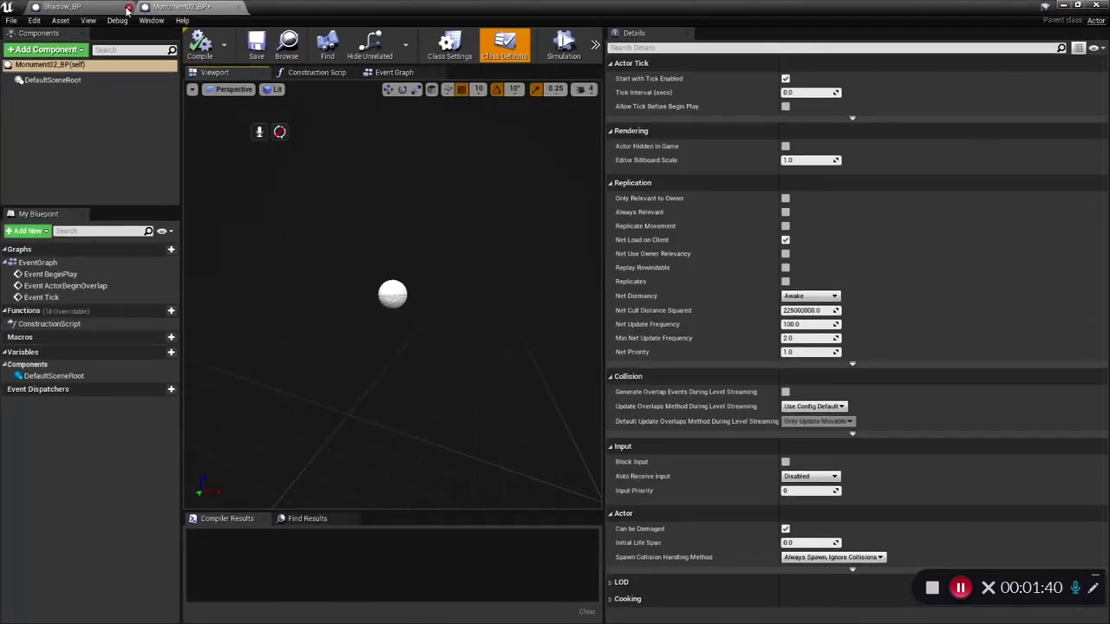
right_drag(411, 363, 412, 364)
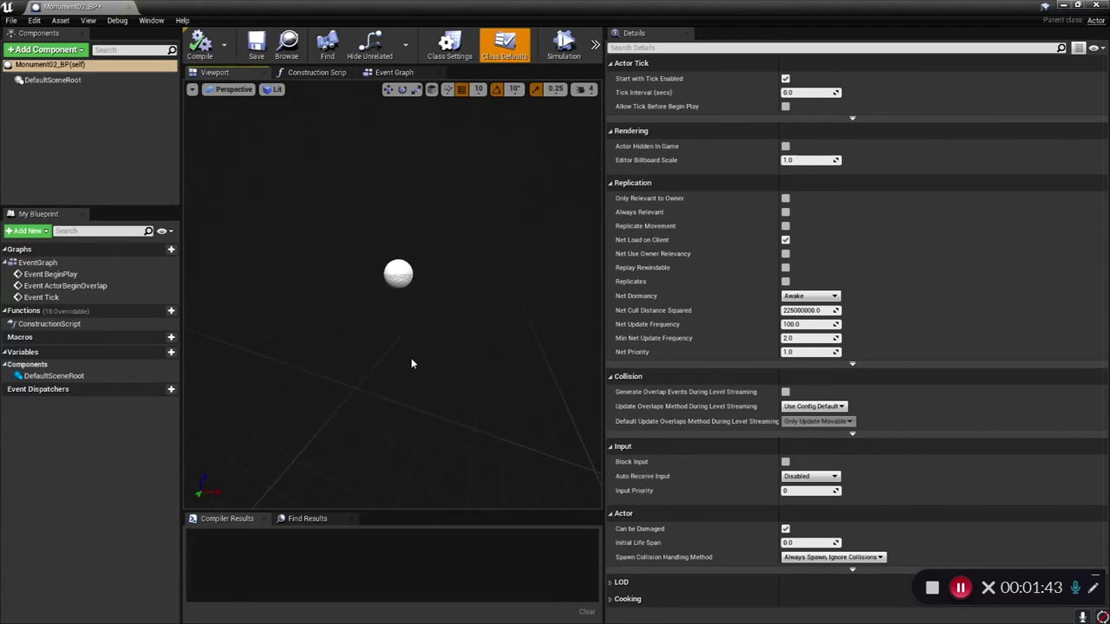
Add a Cube component under DefaultSceneRoot and name it Backdrop.
click(46, 80)
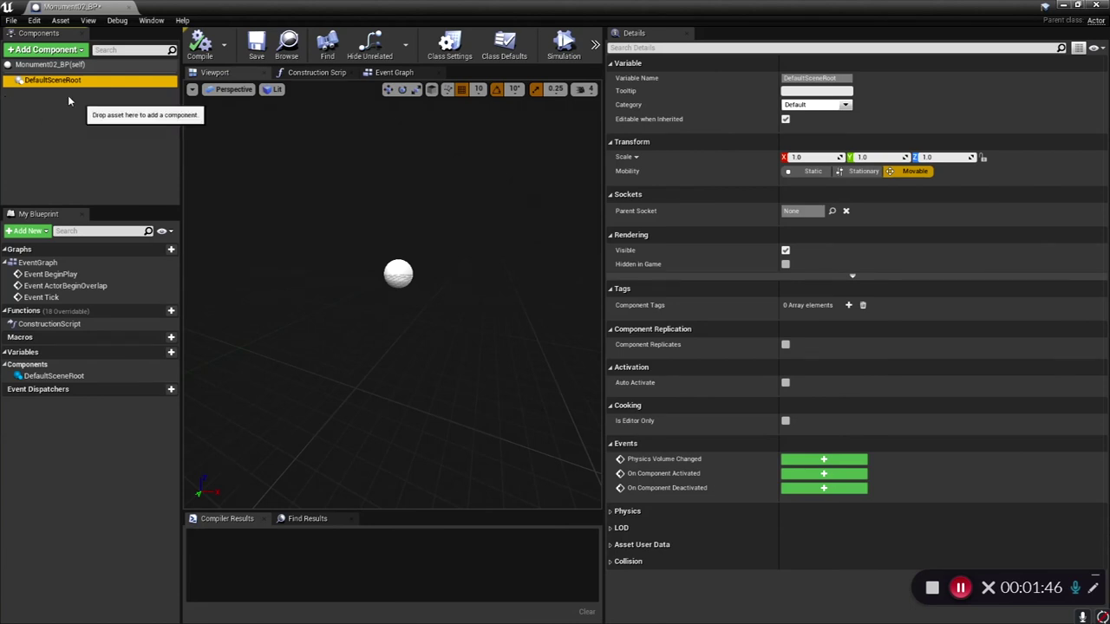
click(45, 49)
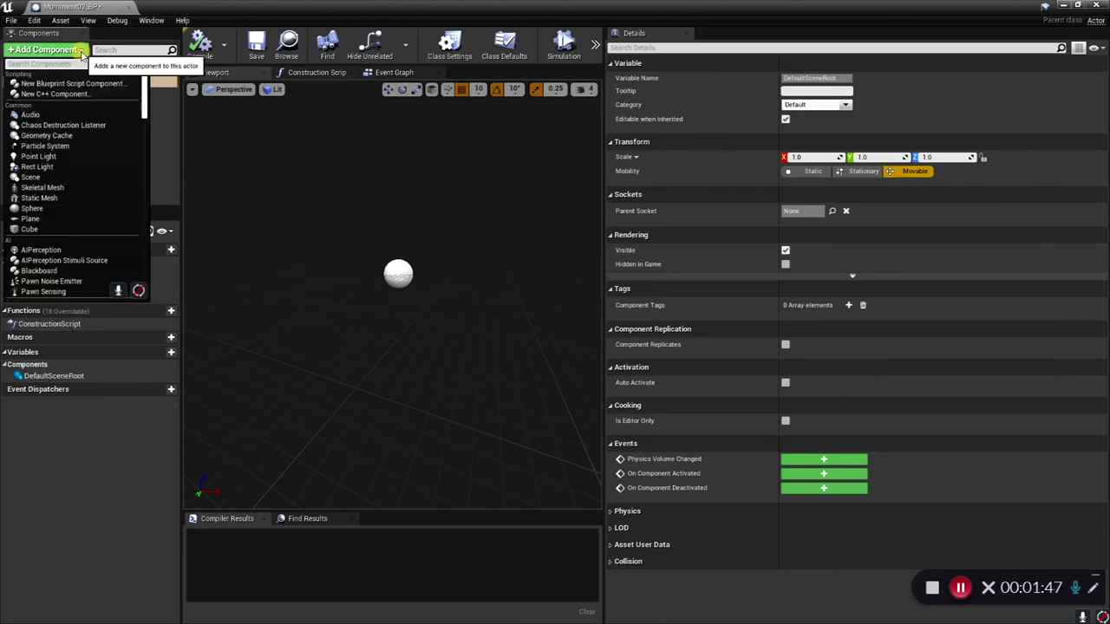
click(28, 230)
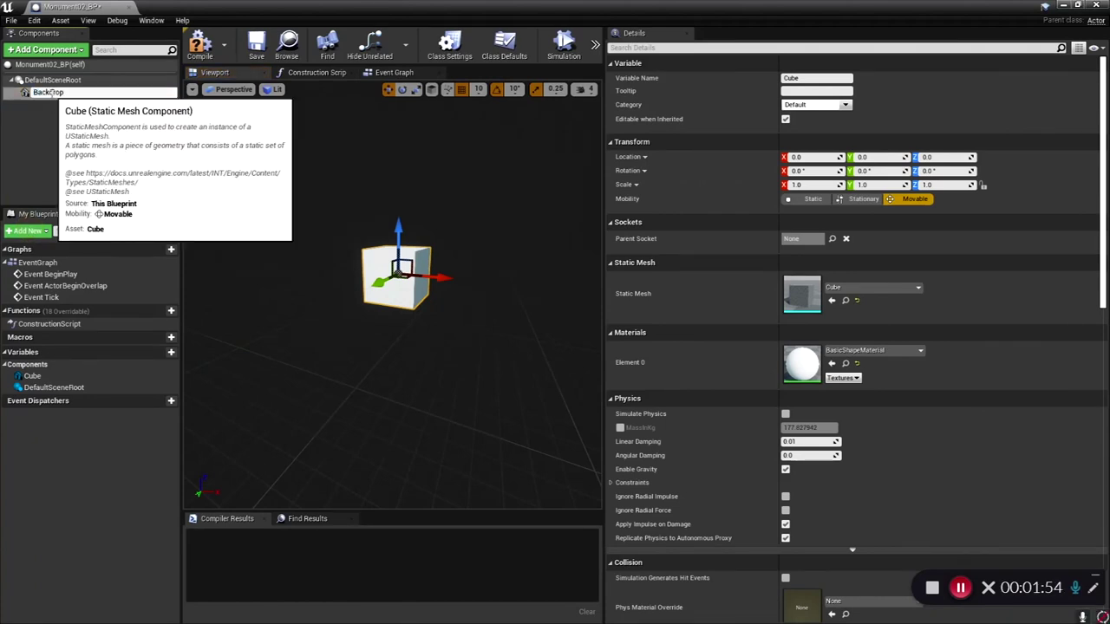
key(Return)
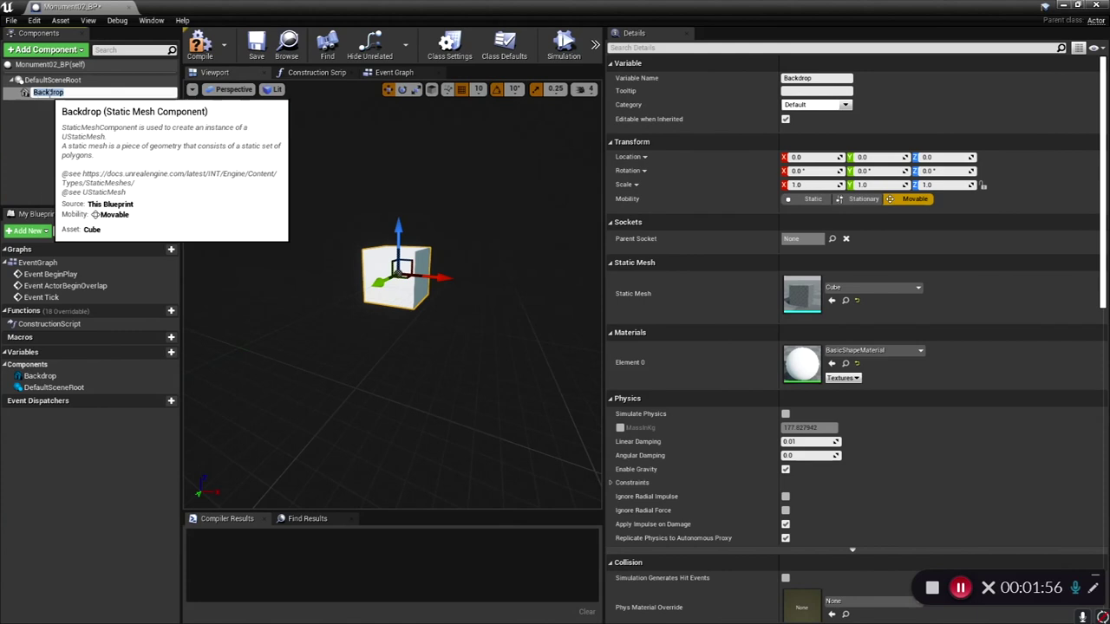
click(48, 126)
Add a Scene component under DefaultSceneRoot and name it Backing.
click(52, 80)
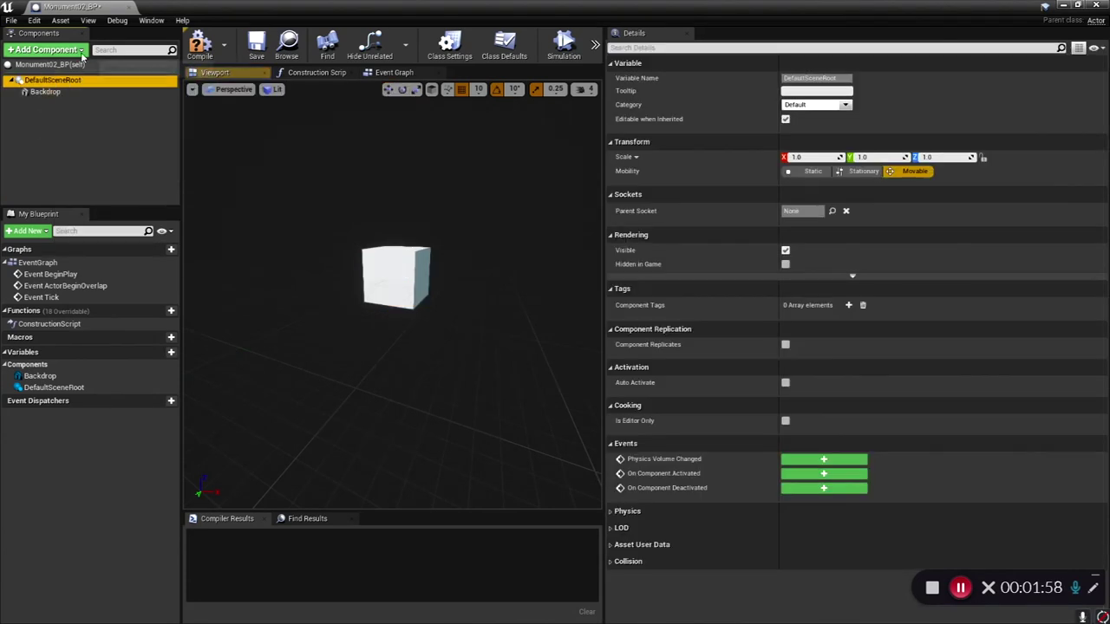
click(46, 50)
text(scene)
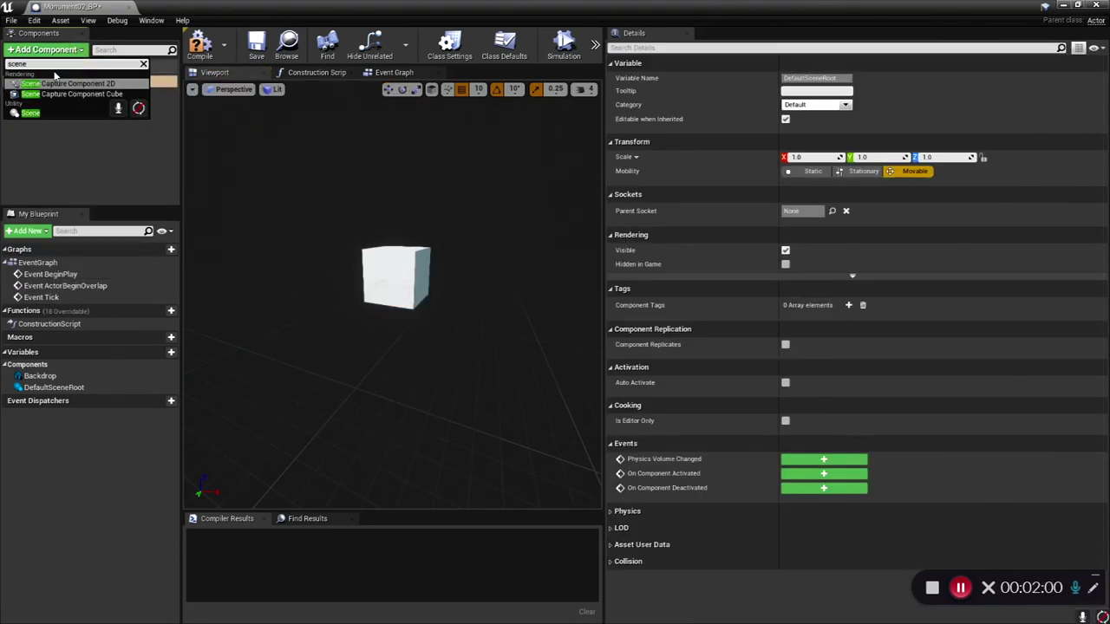
click(31, 115)
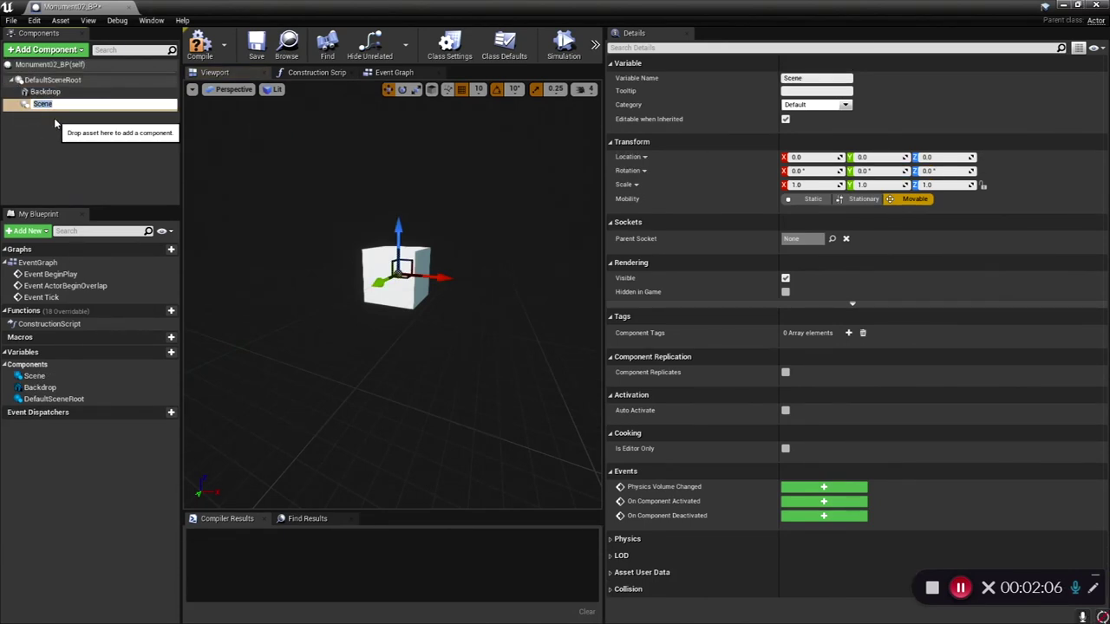
text(Backing)
key(Return)
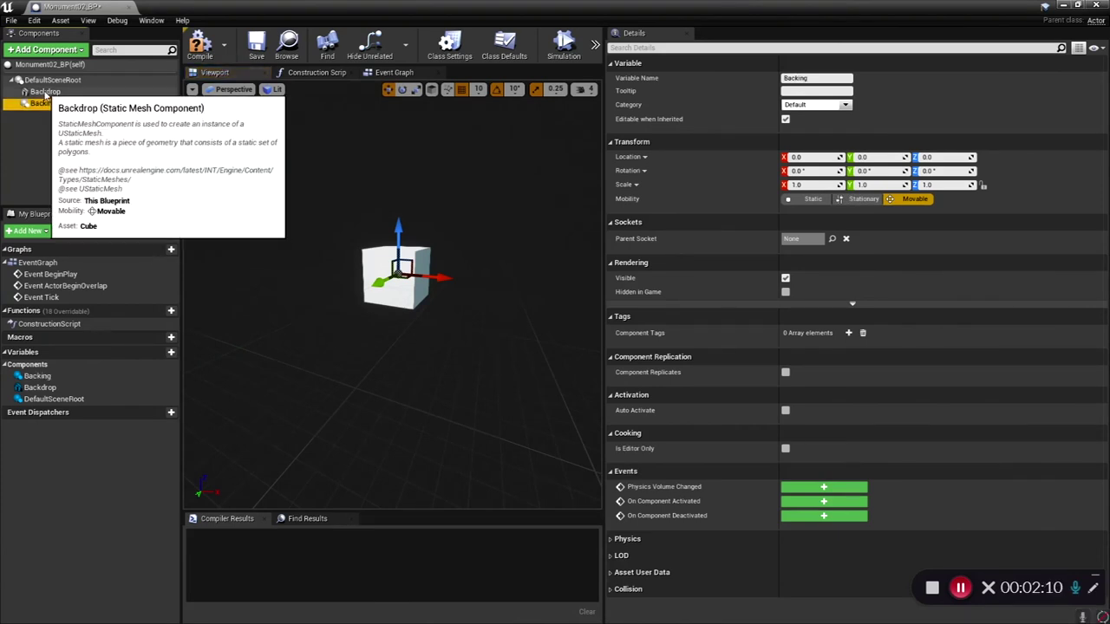
Attach the Backdrop cube as a child of the Backing component and collapse Backing.
click(35, 93)
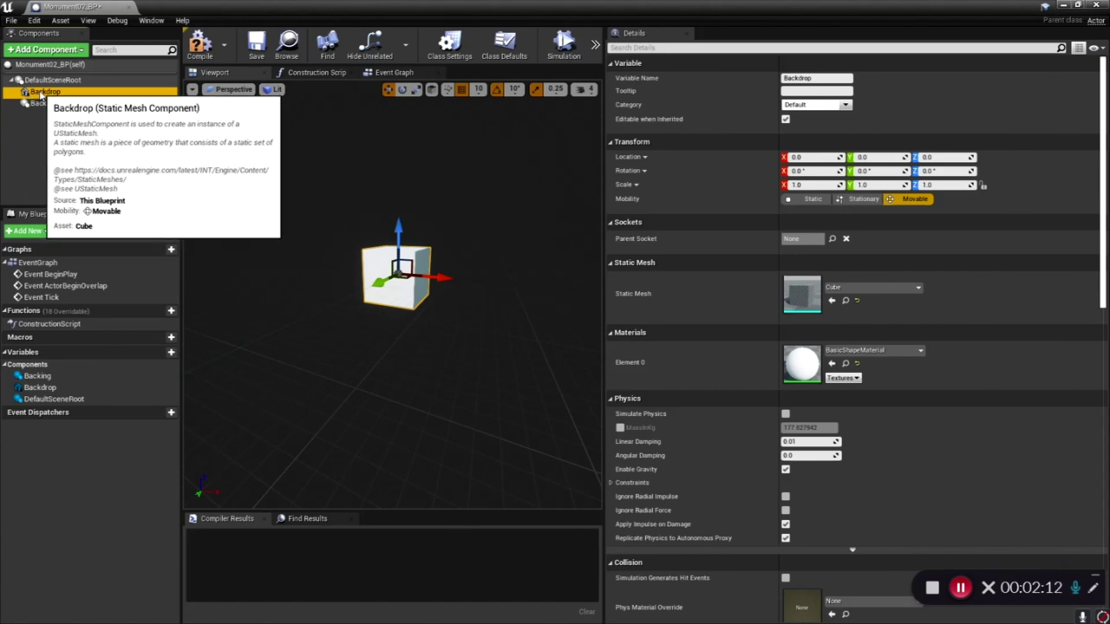
drag(41, 96, 45, 107)
click(23, 91)
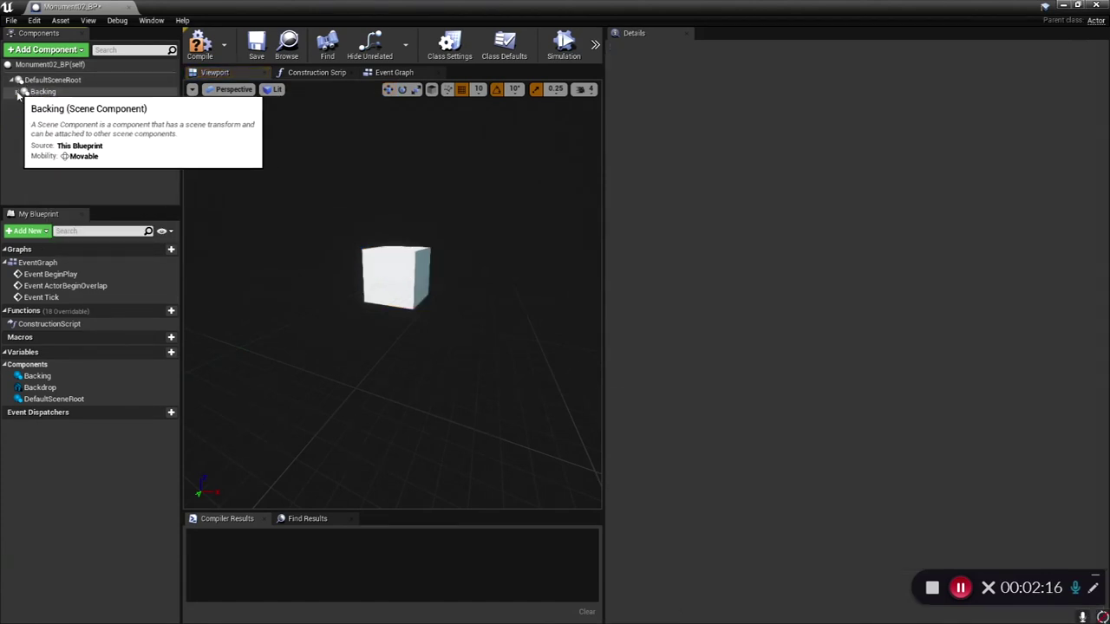
Expand the Backing component and set the Y scale of its Backdrop cube to 5.
click(22, 92)
click(47, 103)
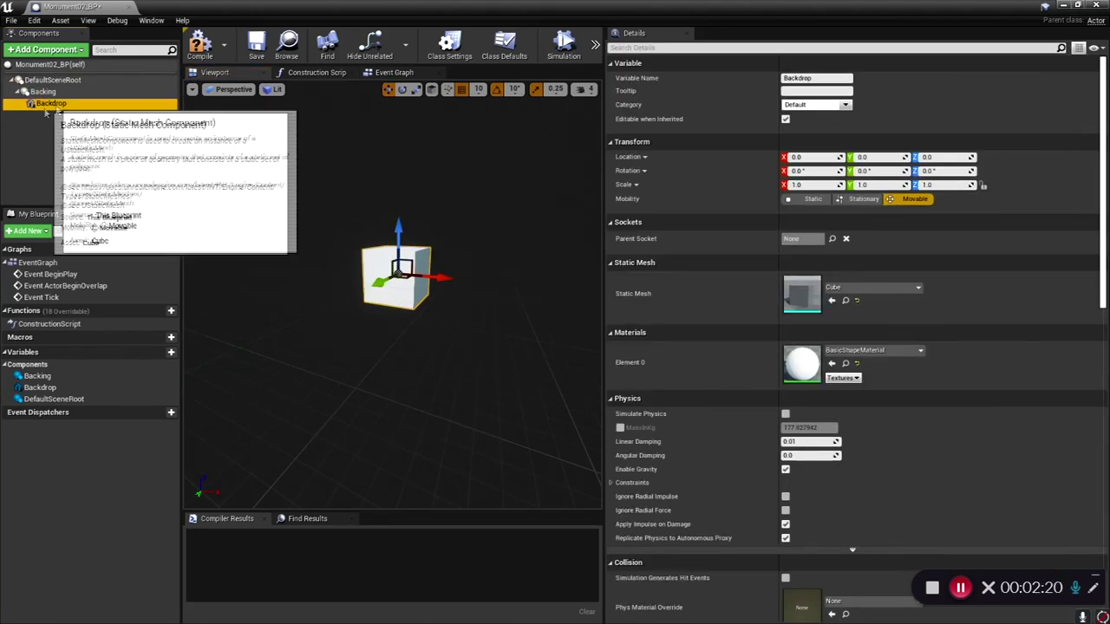
click(43, 91)
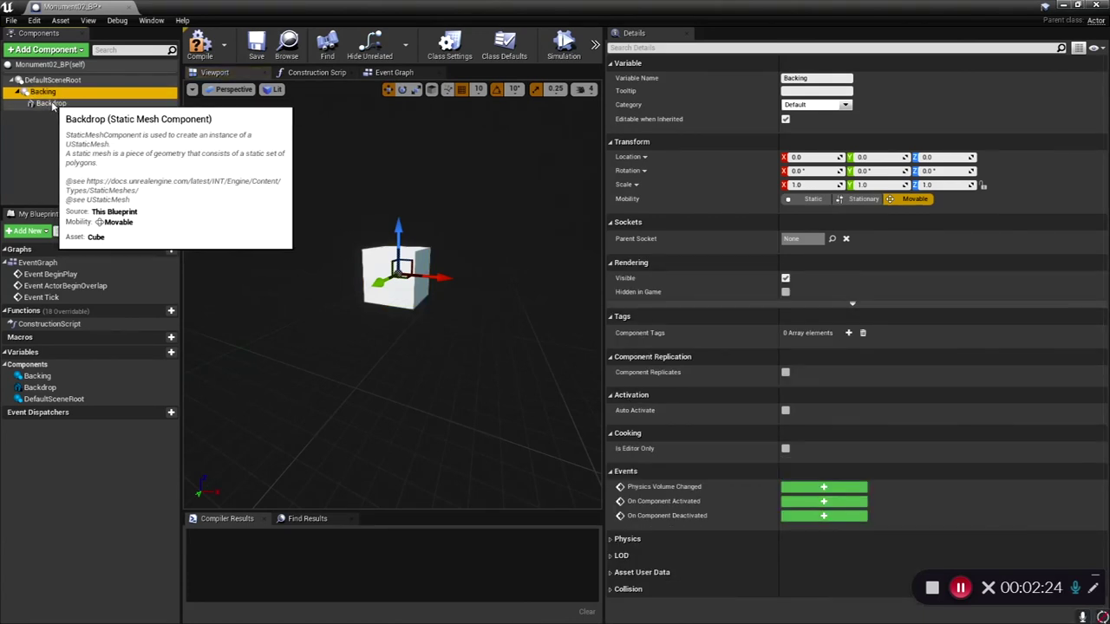
click(46, 104)
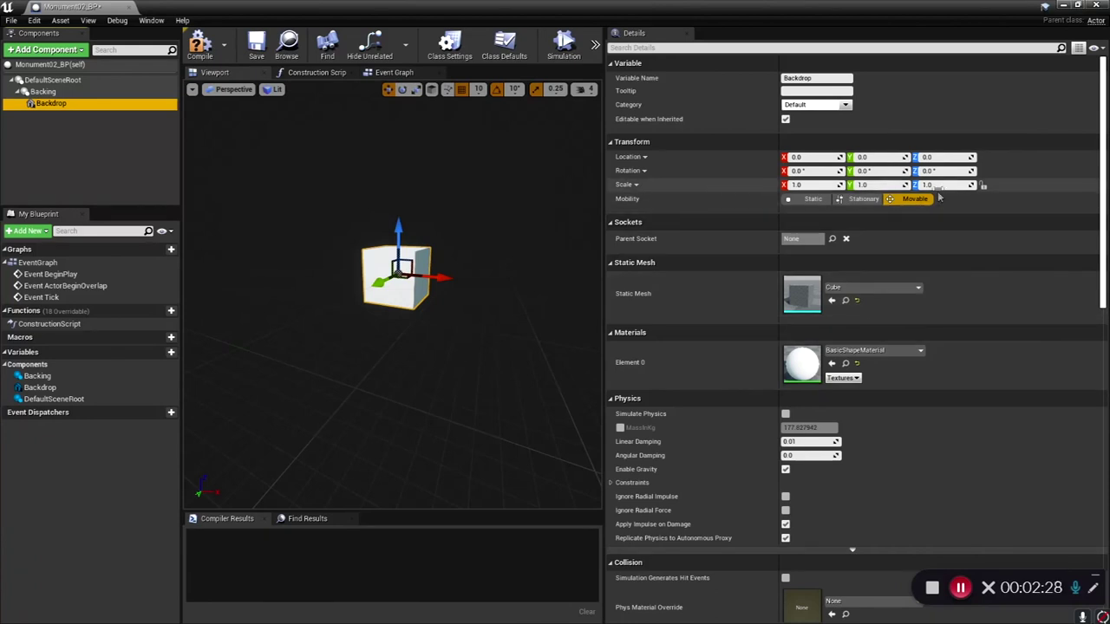
scroll(881, 434, down, 3)
scroll(879, 466, up, 3)
click(869, 185)
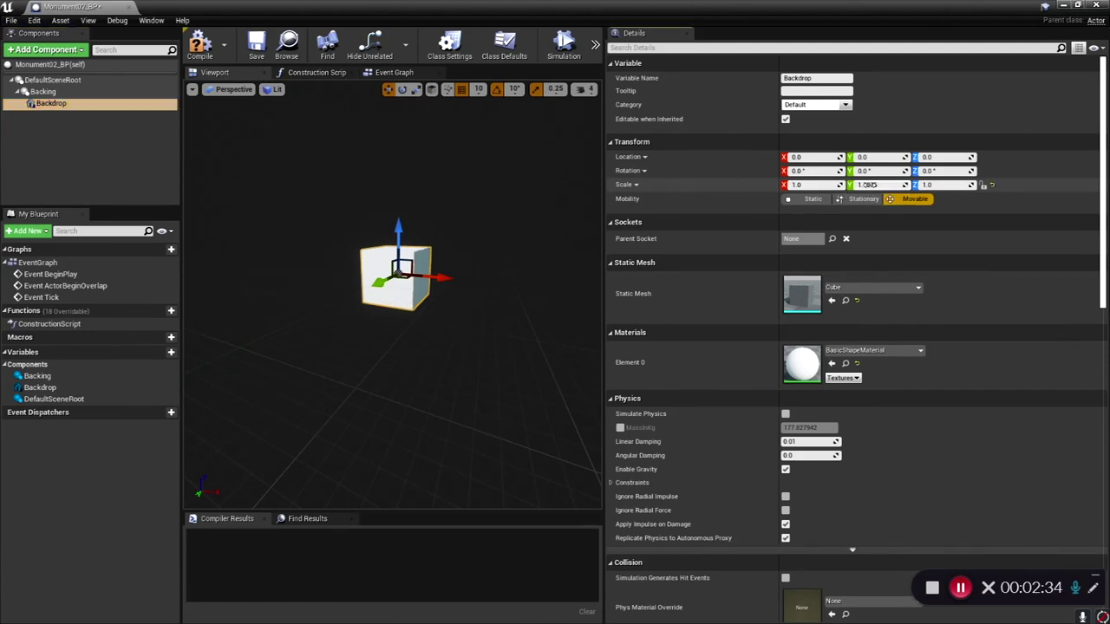
drag(869, 185, 869, 184)
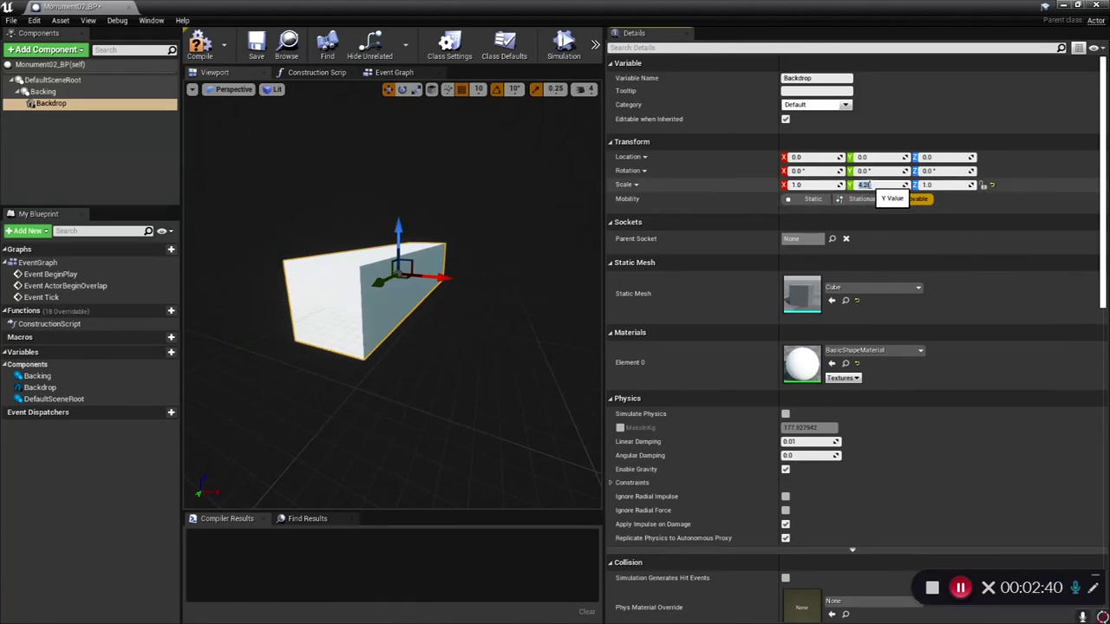
text(5)
key(Return)
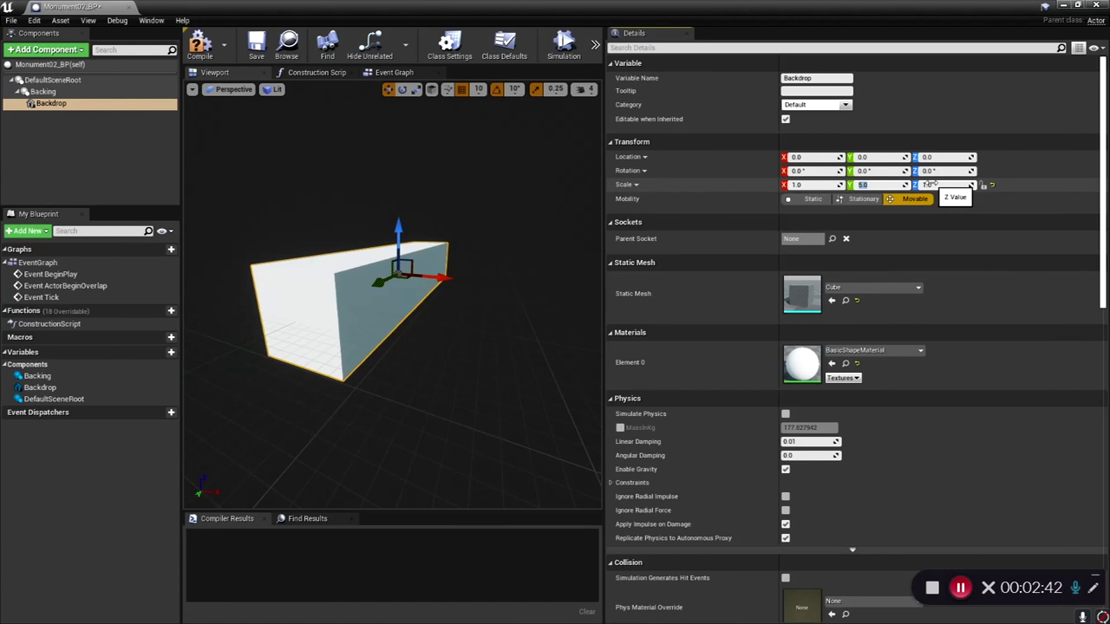
Set the Backdrop cube's Z scale to 3.
drag(932, 184, 931, 184)
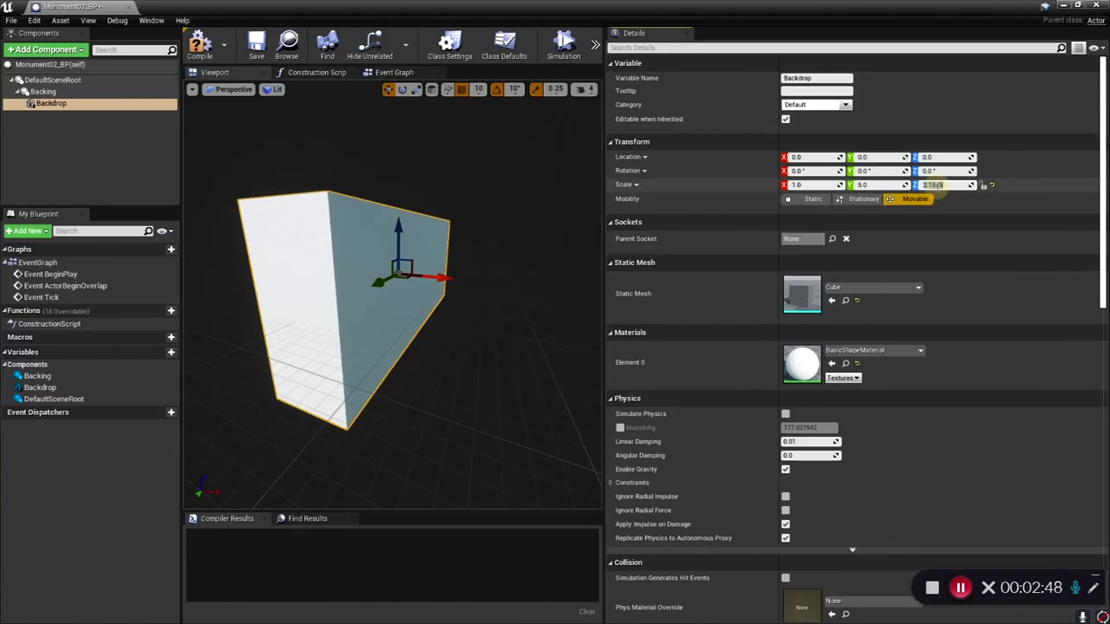
text(4)
key(Return)
text(3)
key(Return)
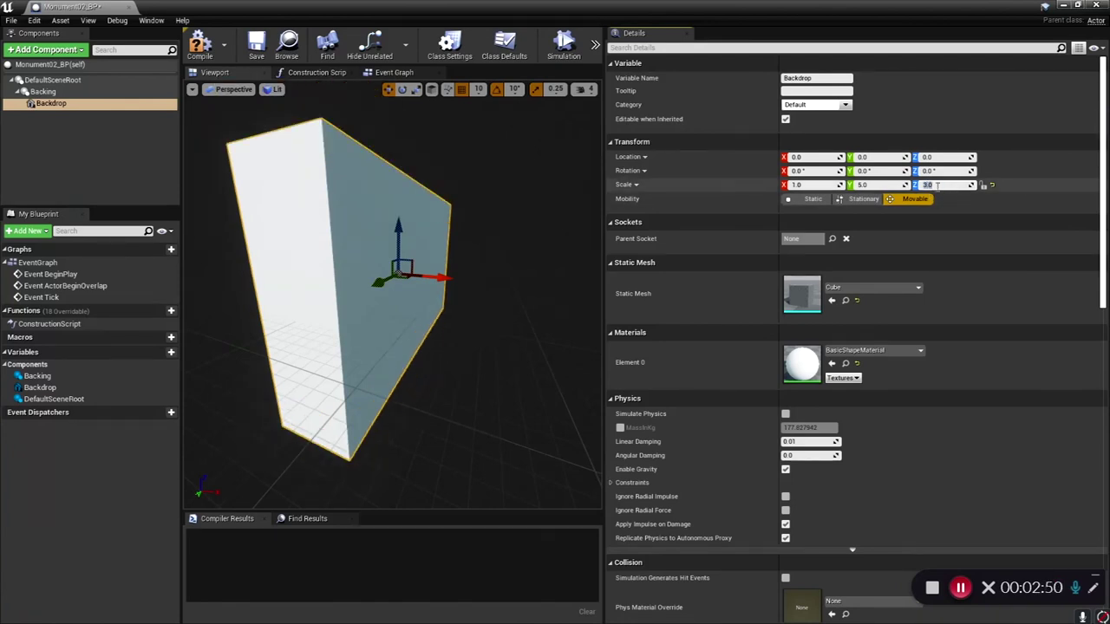
Widen the Backdrop cube to a Y scale of 9 and compile the Blueprint.
click(863, 187)
text(9)
key(Return)
right_drag(396, 321, 344, 321)
scroll(396, 321, down, 5)
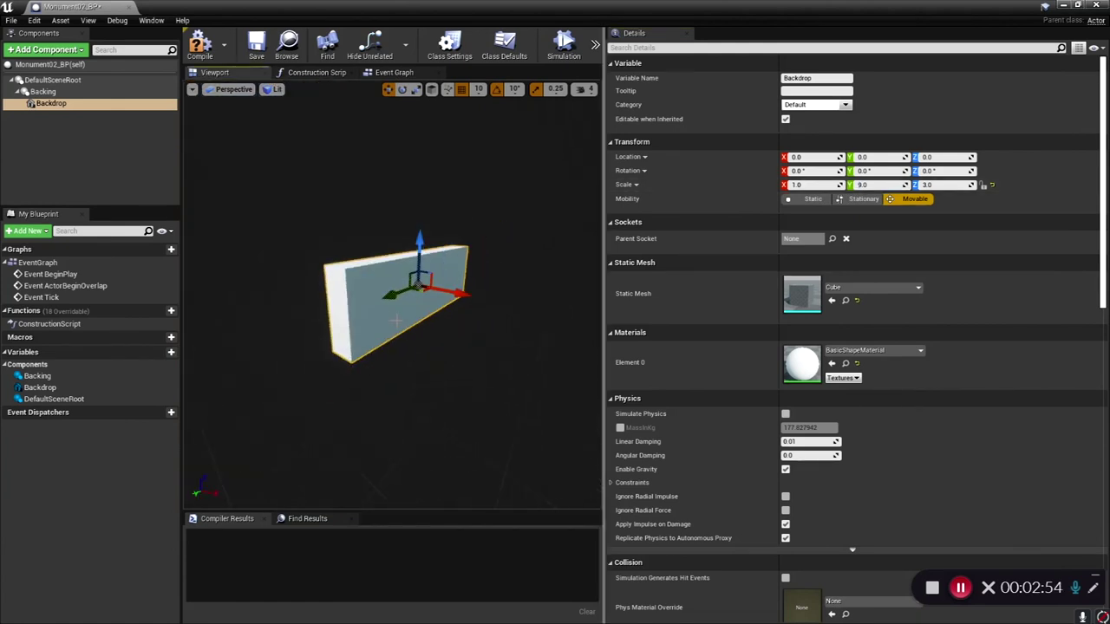
scroll(396, 321, down, 5)
scroll(396, 320, up, 3)
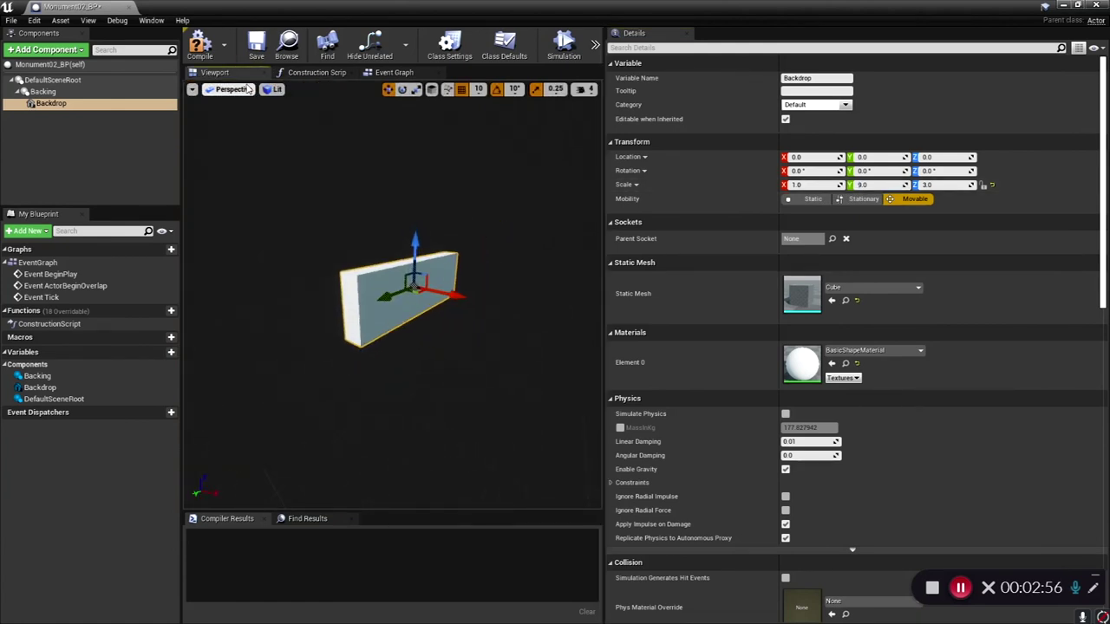
click(199, 44)
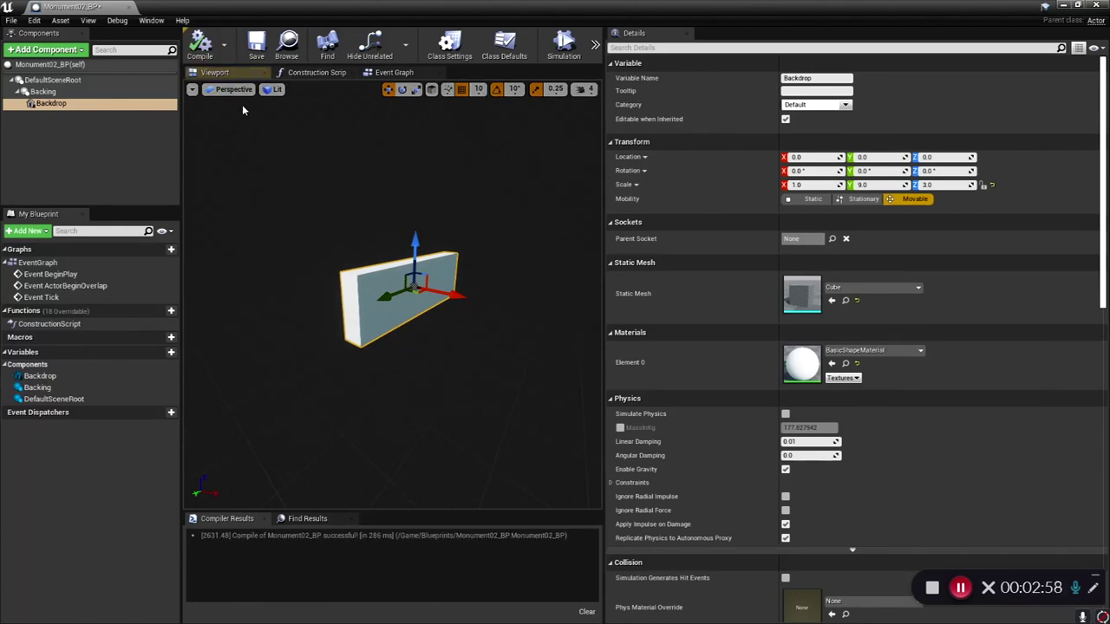
Return to the level editor and place Monument02_BP across the long white walkway at about X 390, Y 310, Z 170.
click(1063, 7)
click(386, 596)
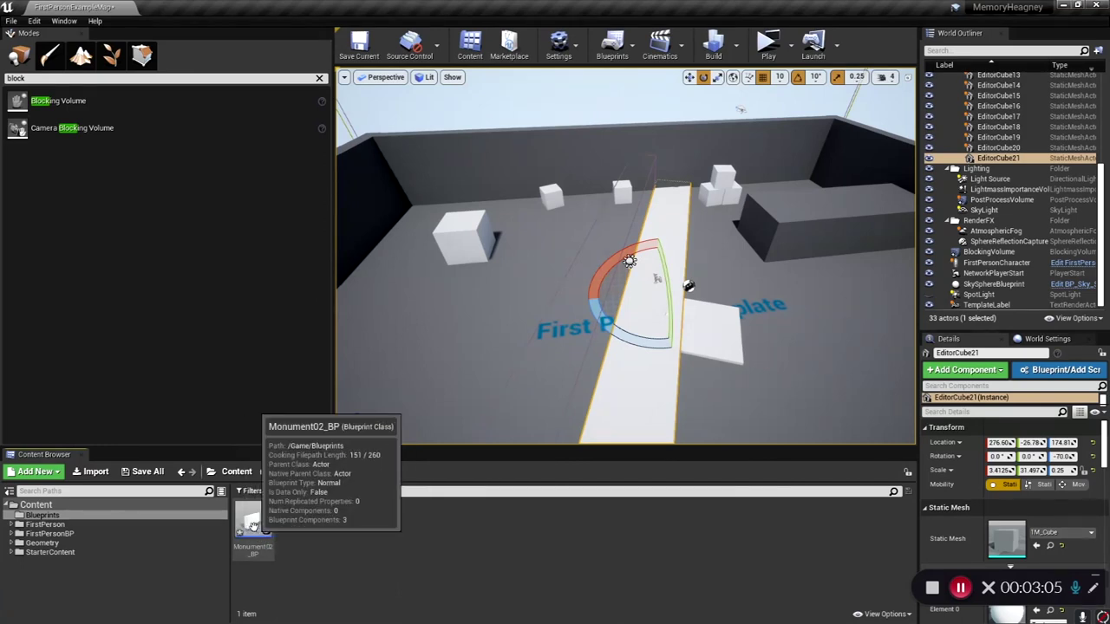
drag(251, 521, 702, 272)
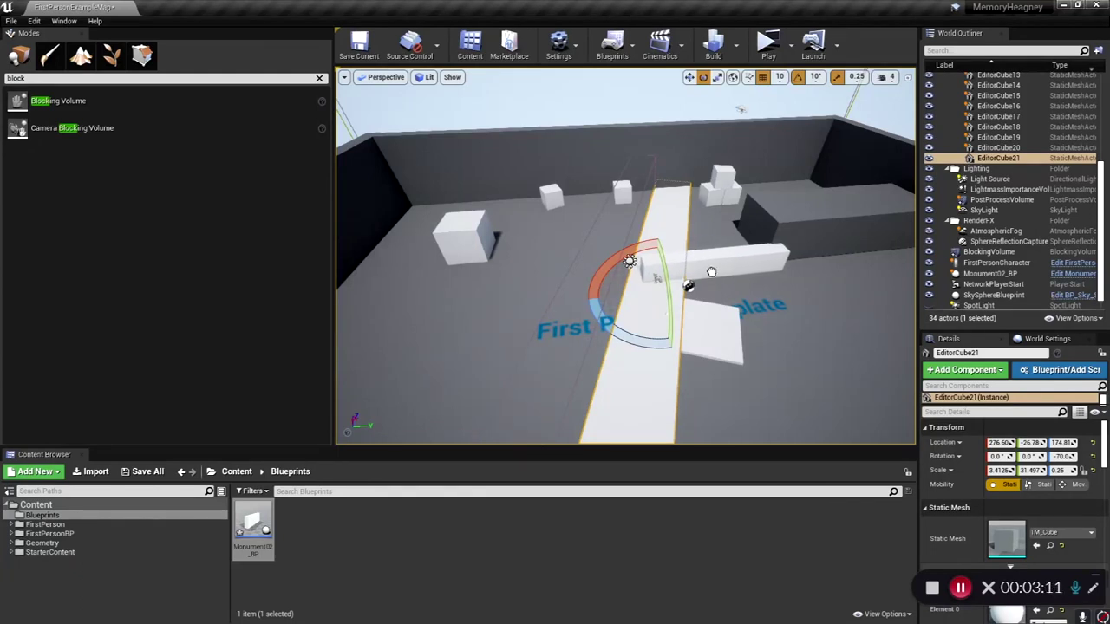
drag(711, 272, 709, 272)
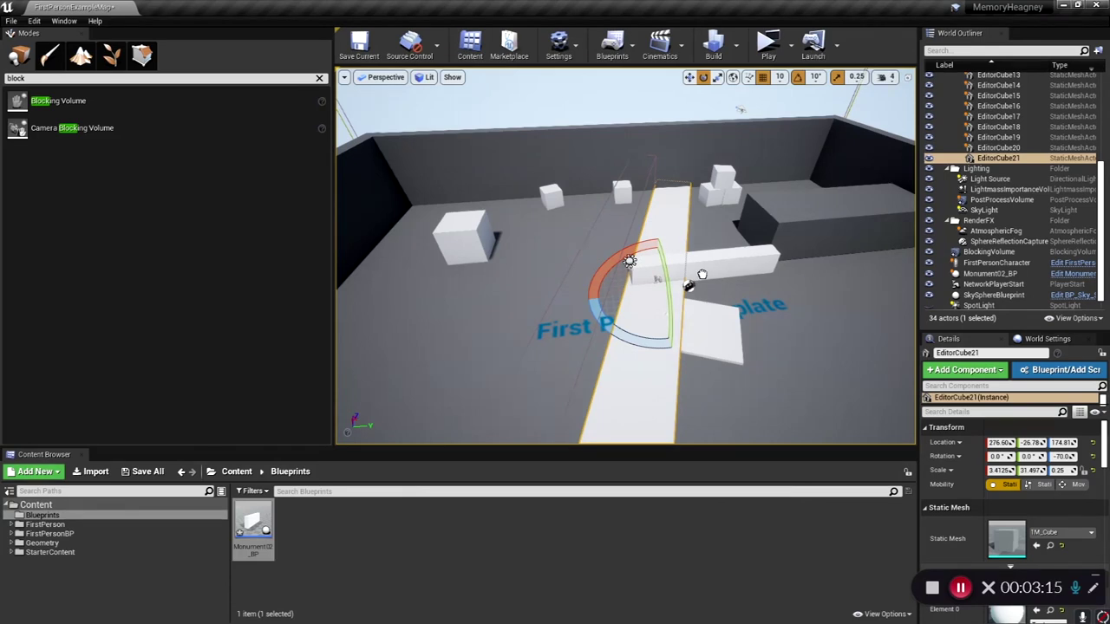
drag(702, 274, 698, 267)
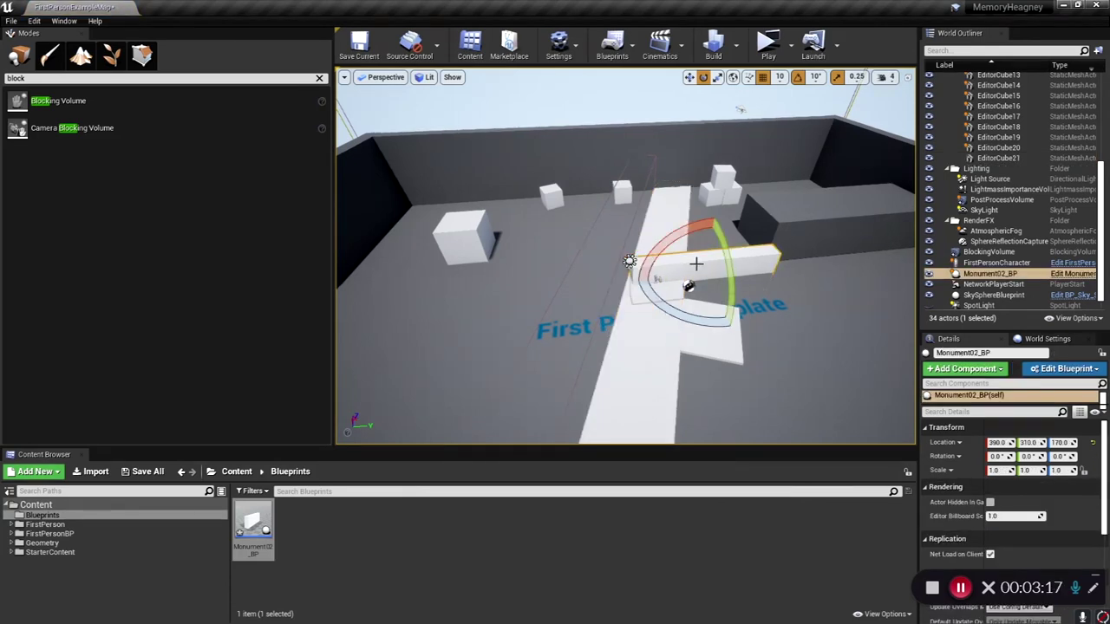
Raise the placed Monument02_BP actor along the Z axis and snap it down to the floor.
key(w)
drag(709, 243, 711, 229)
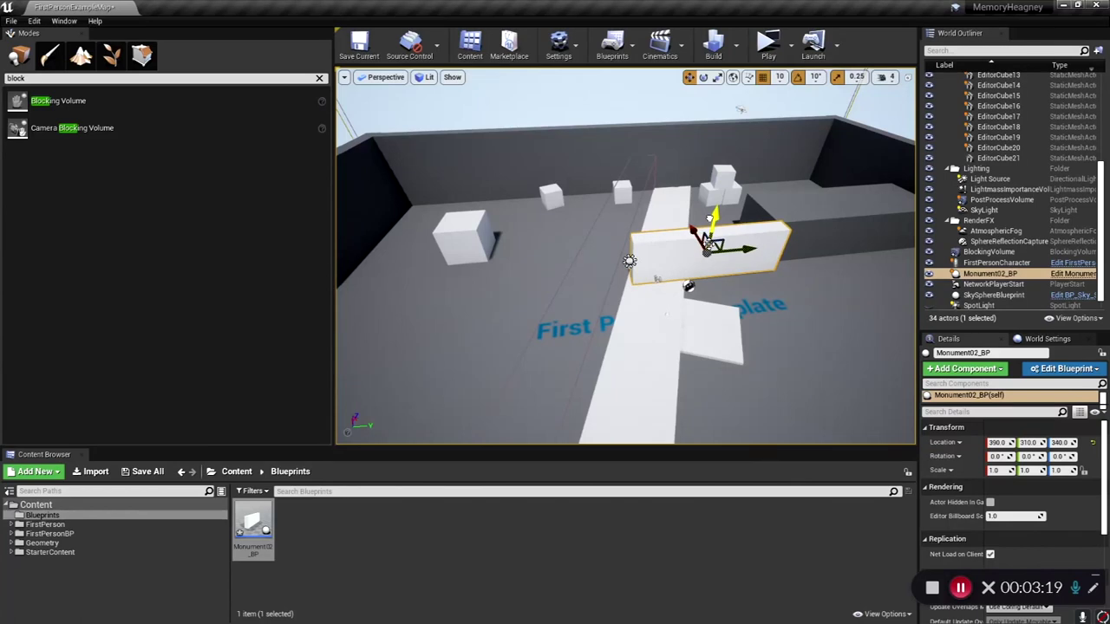
drag(707, 241, 707, 198)
key(End)
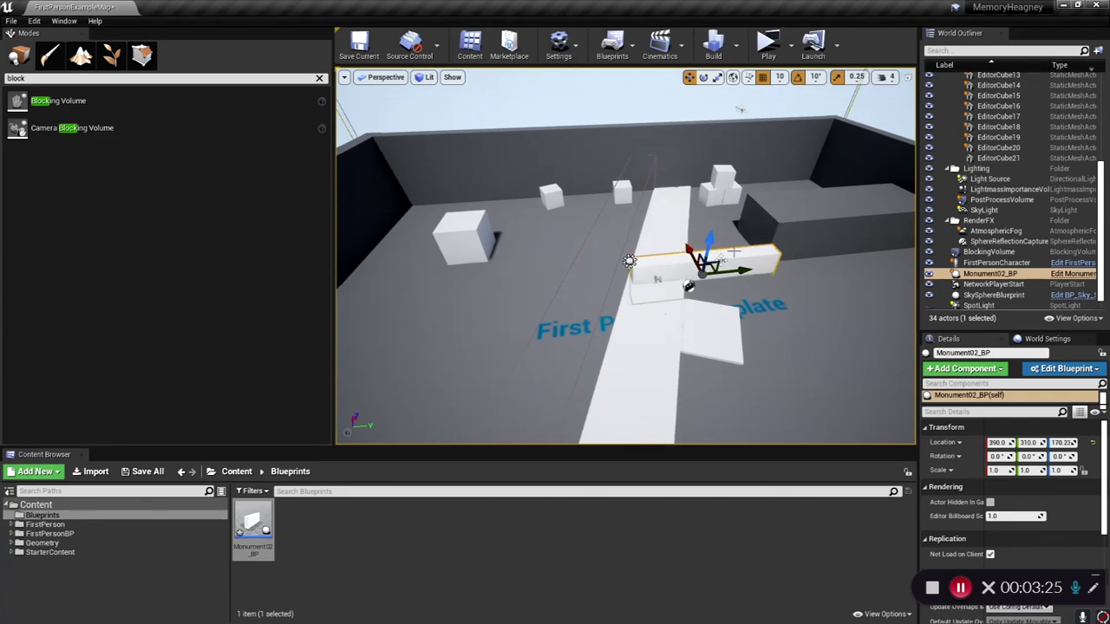
mouse_move(736, 303)
right_down()
mouse_move(736, 264)
mouse_move(736, 334)
mouse_move(726, 299)
right_up()
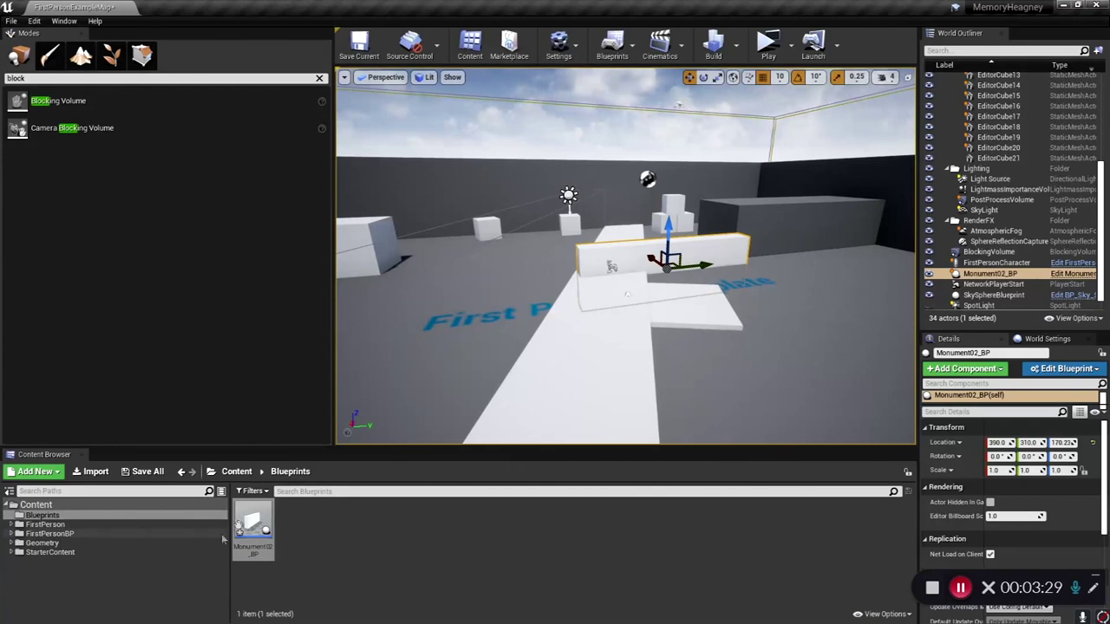
Reopen the Monument02_BP Blueprint and, in the Left view, move the Backdrop cube up to Z location 150 so its base meets the root.
double_click(253, 527)
click(232, 89)
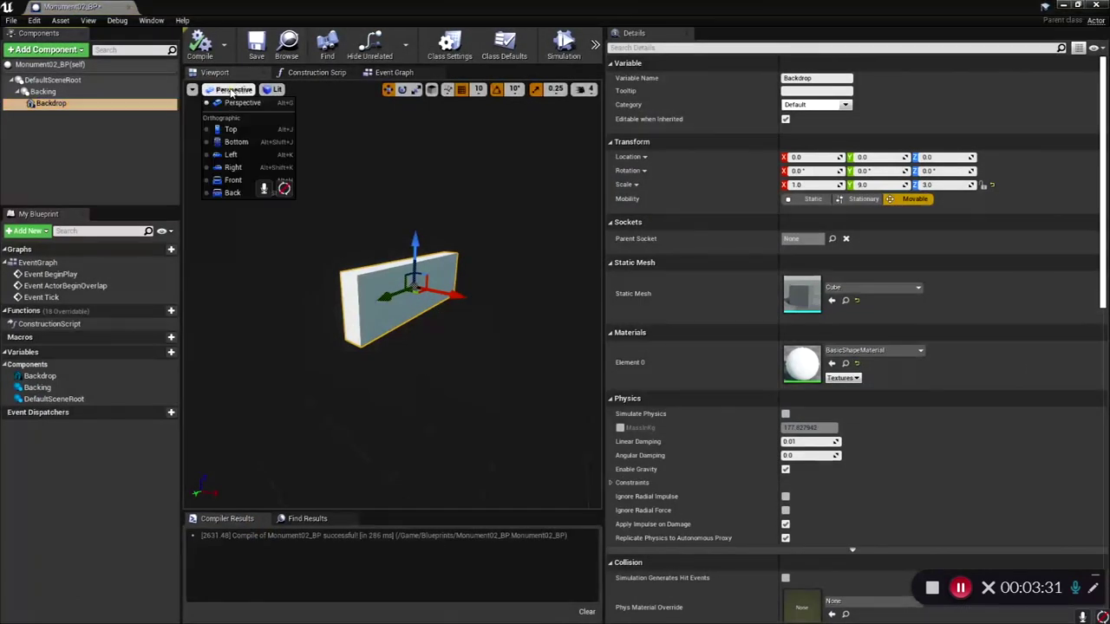
click(231, 156)
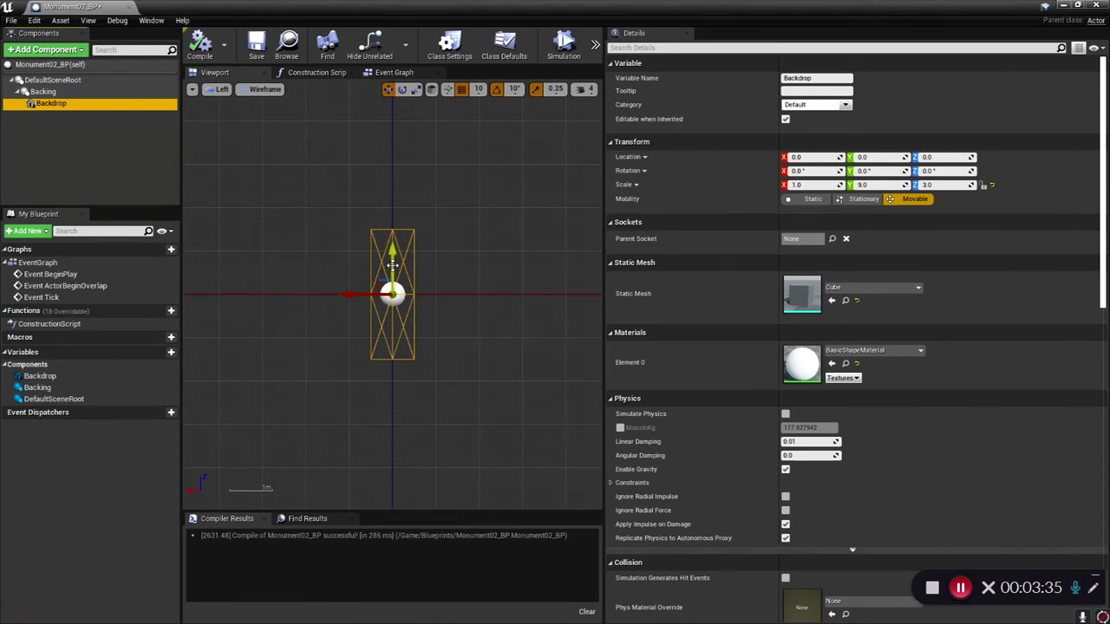
drag(392, 264, 392, 202)
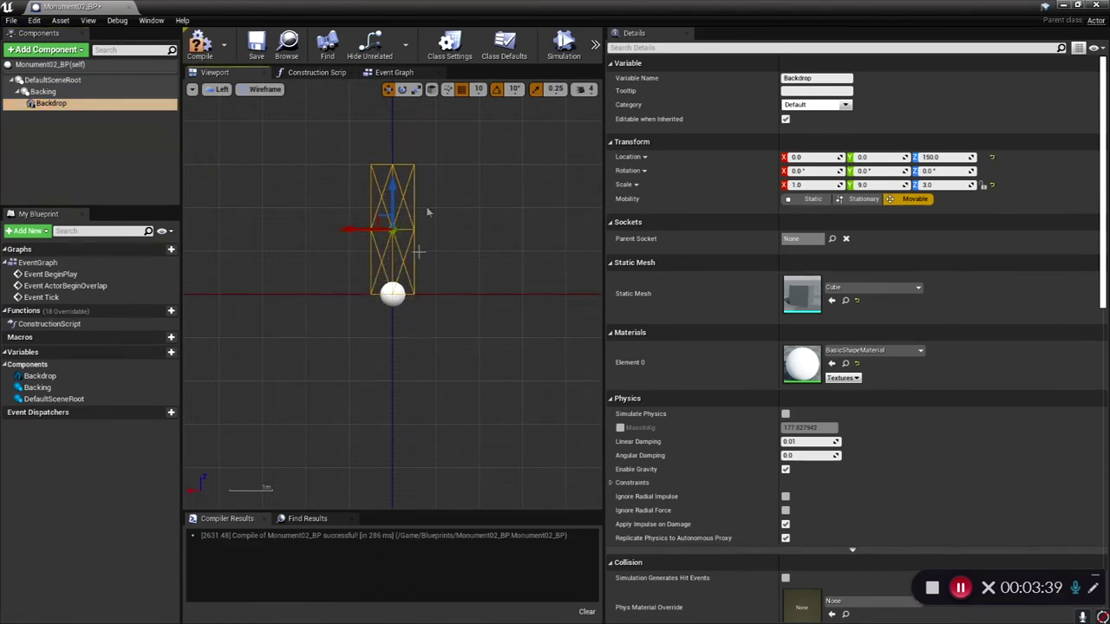
scroll(393, 295, up, 4)
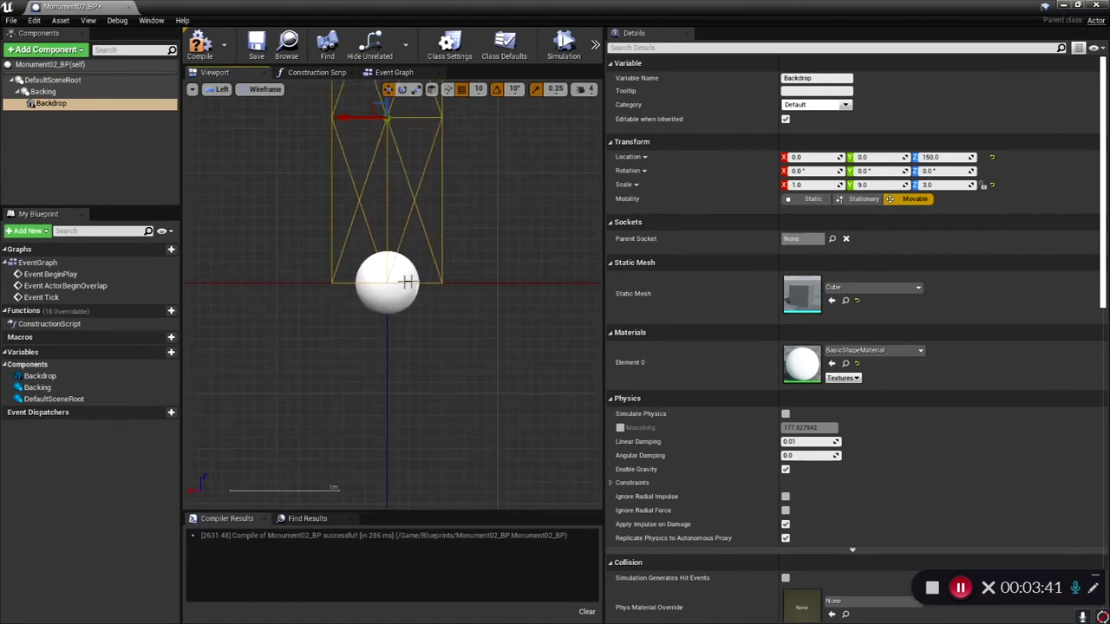
scroll(407, 281, up, 2)
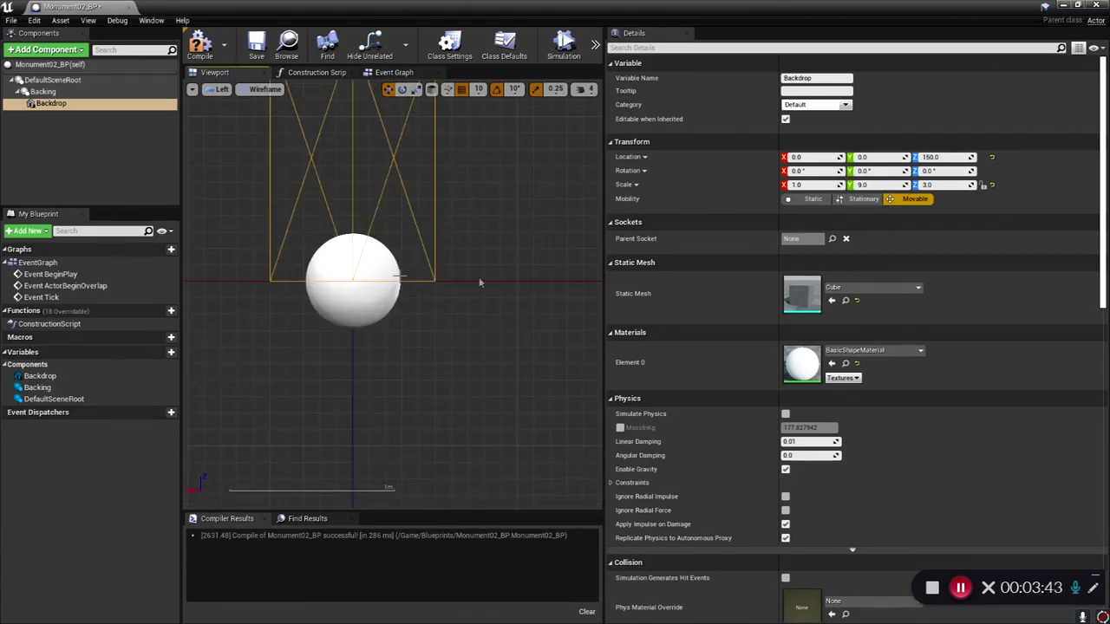
scroll(377, 272, down, 4)
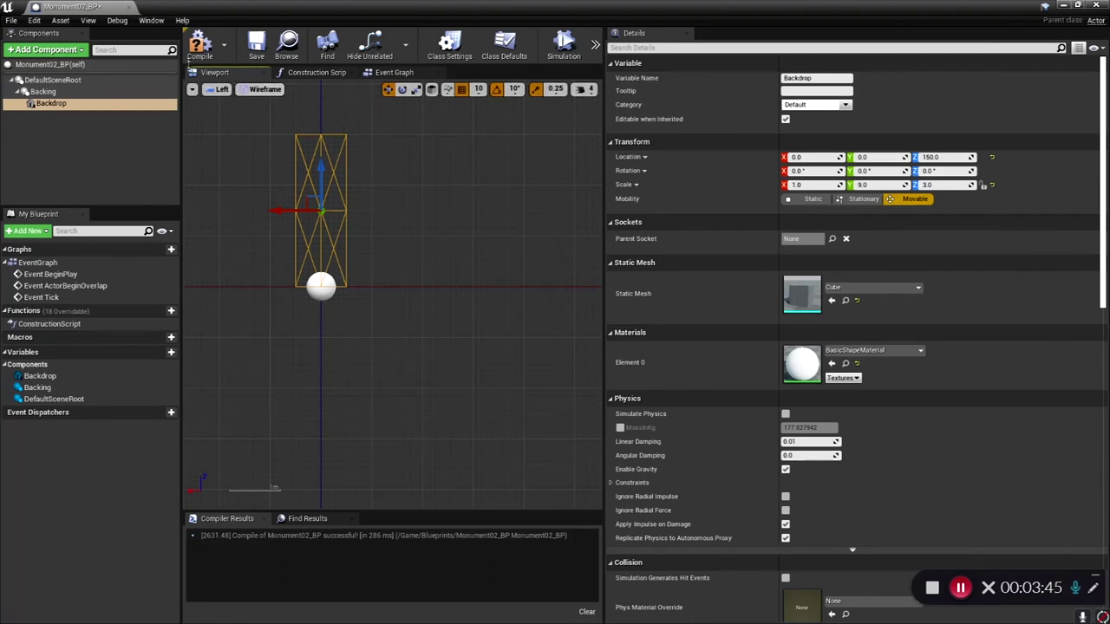
Compile the Blueprint with the Perspective view restored, and snap the placed Monument02_BP actor to the floor in the level.
click(196, 54)
click(218, 92)
click(227, 104)
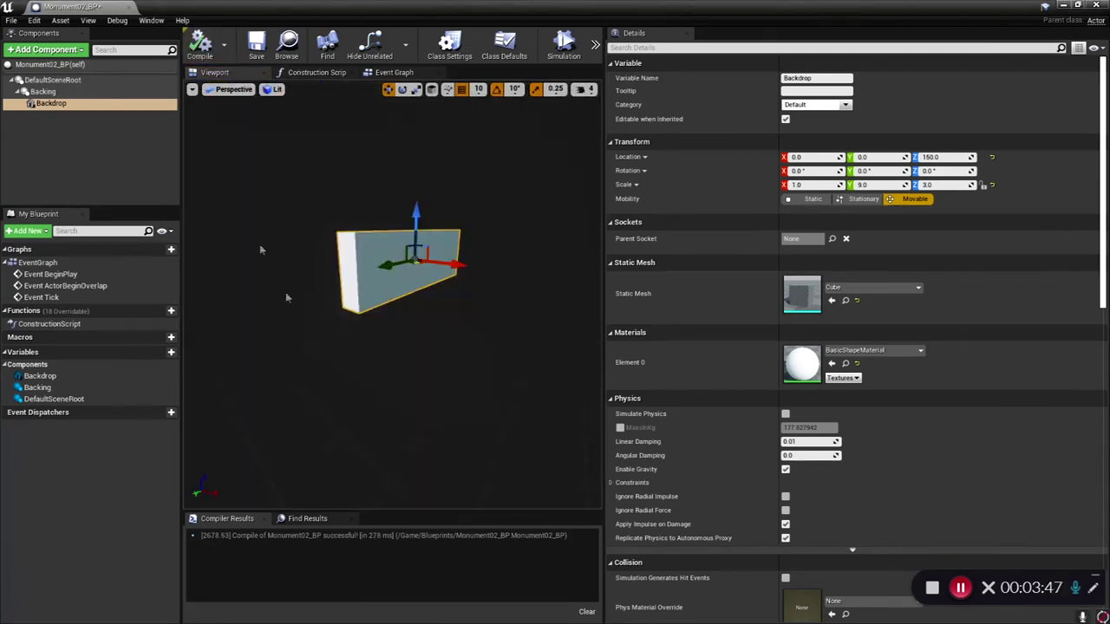
click(1064, 6)
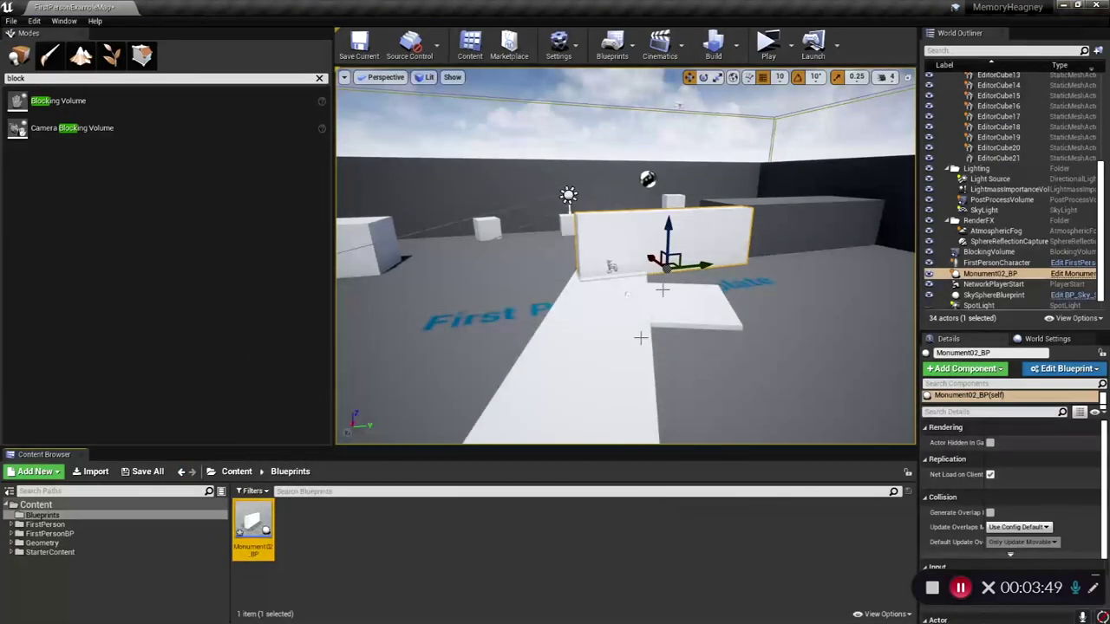
key(End)
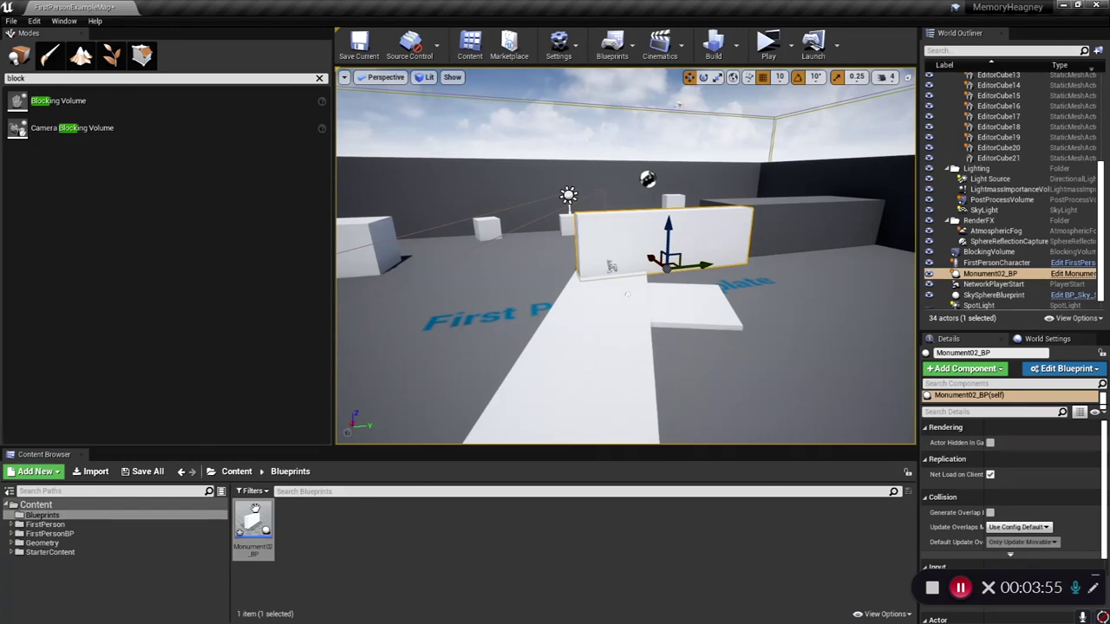
Set the Backdrop cube's Y scale to 12 in the Monument02_BP Blueprint and return to the level editor.
double_click(254, 517)
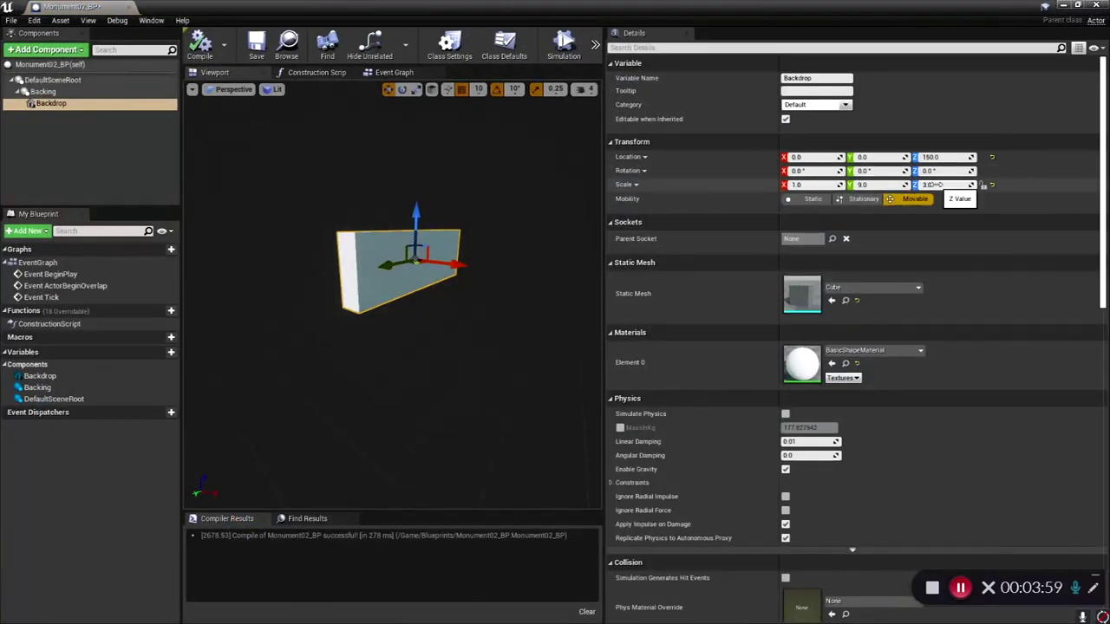
click(866, 184)
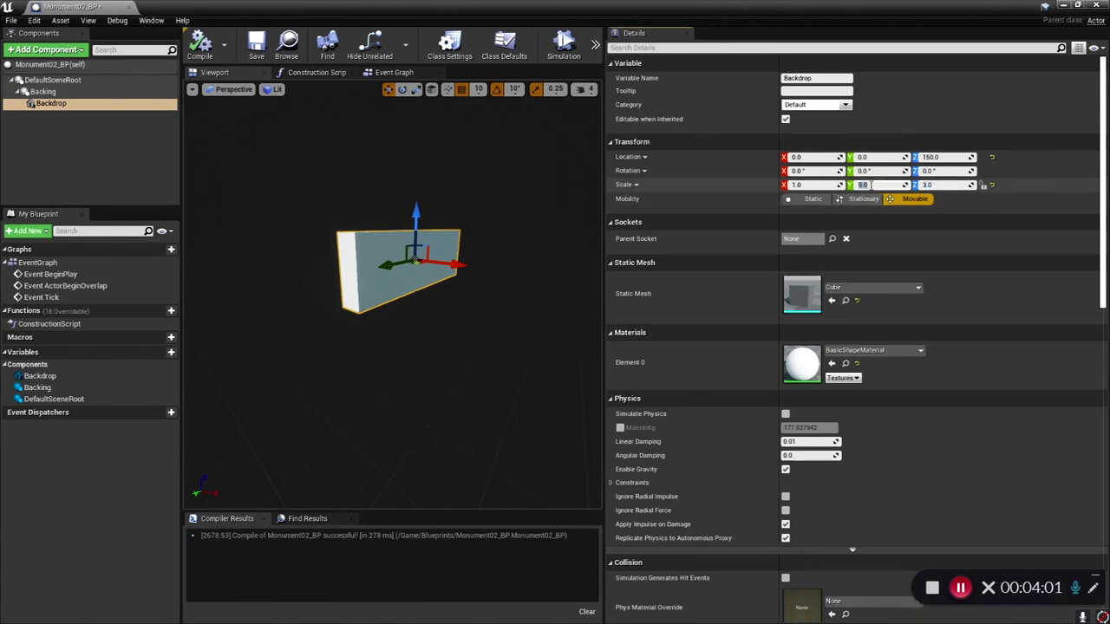
text(12)
key(Return)
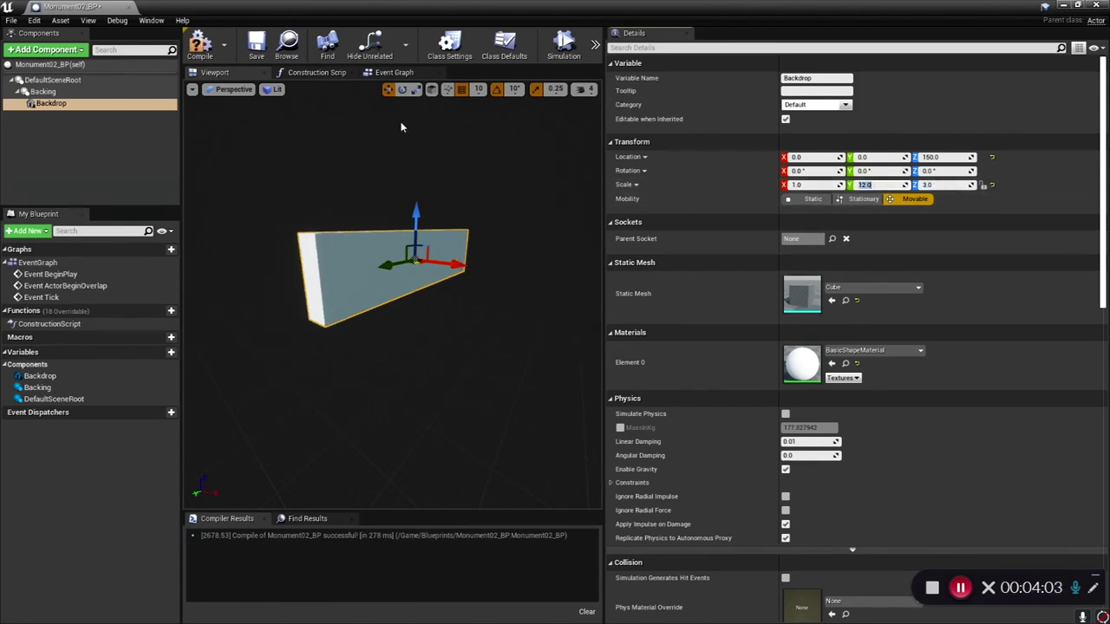
click(1063, 6)
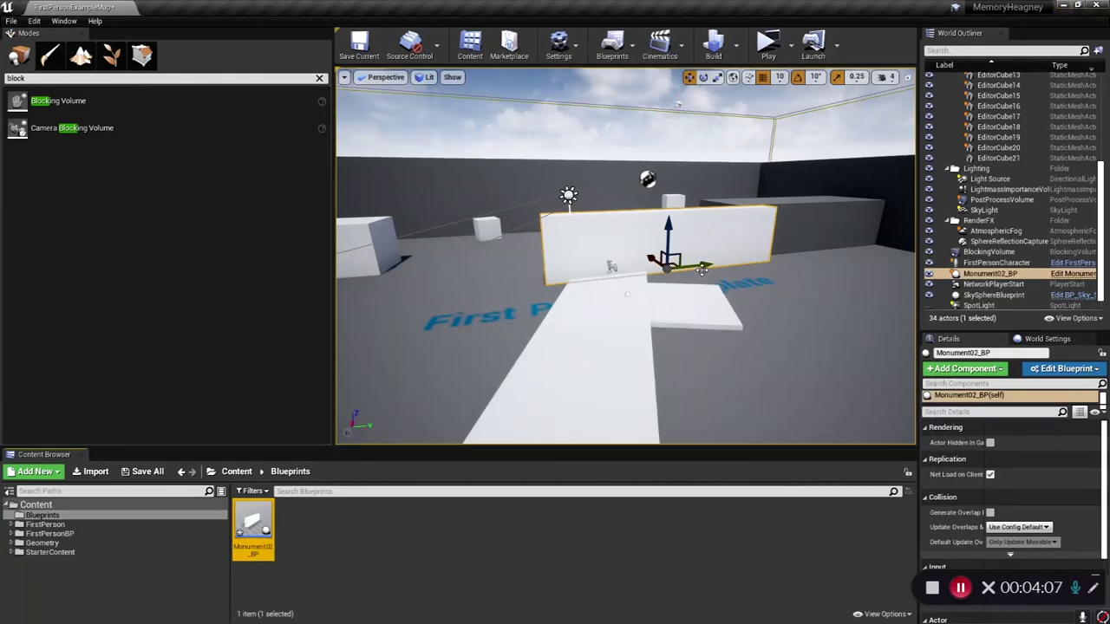
Shift the placed Monument02_BP actor along the Y axis and play-test the level, walking up to and around the backdrop wall.
drag(700, 269, 718, 269)
click(768, 40)
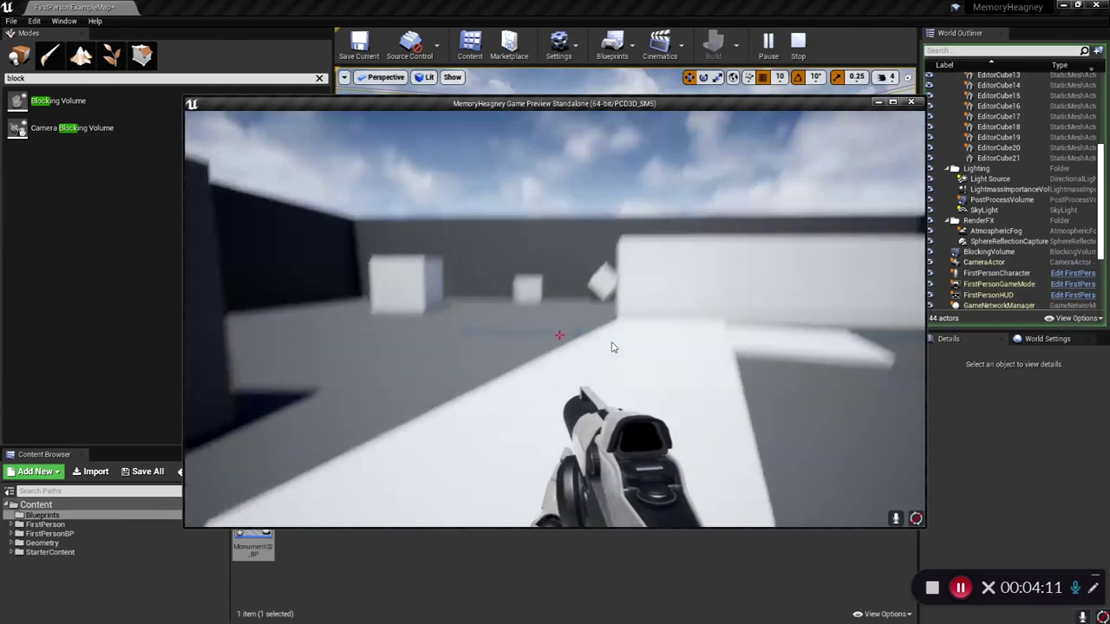
key(w)
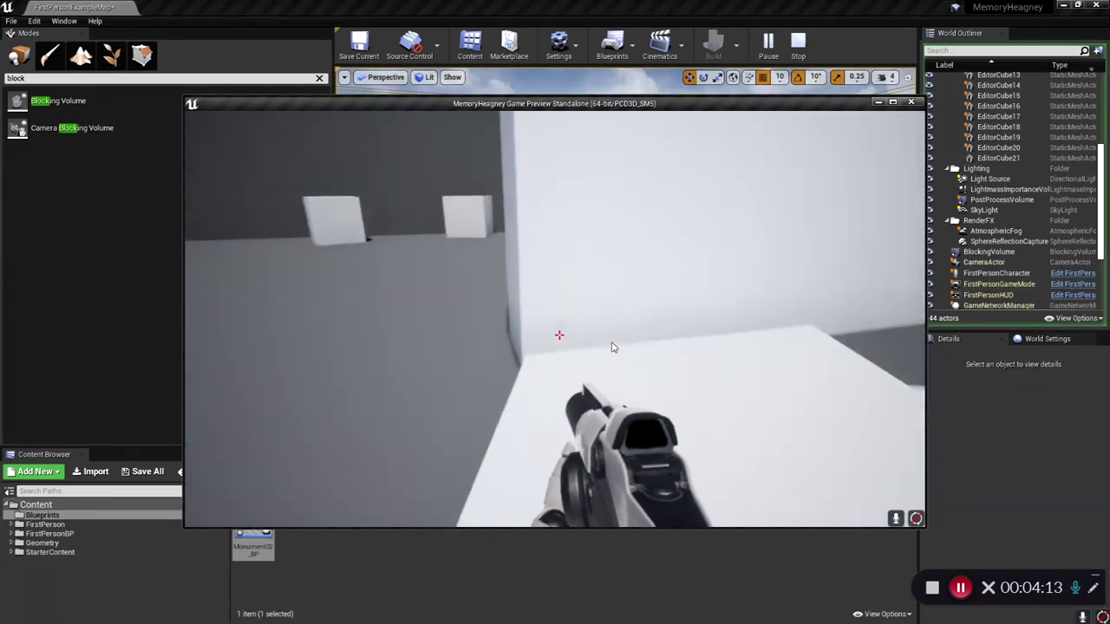
key(w)
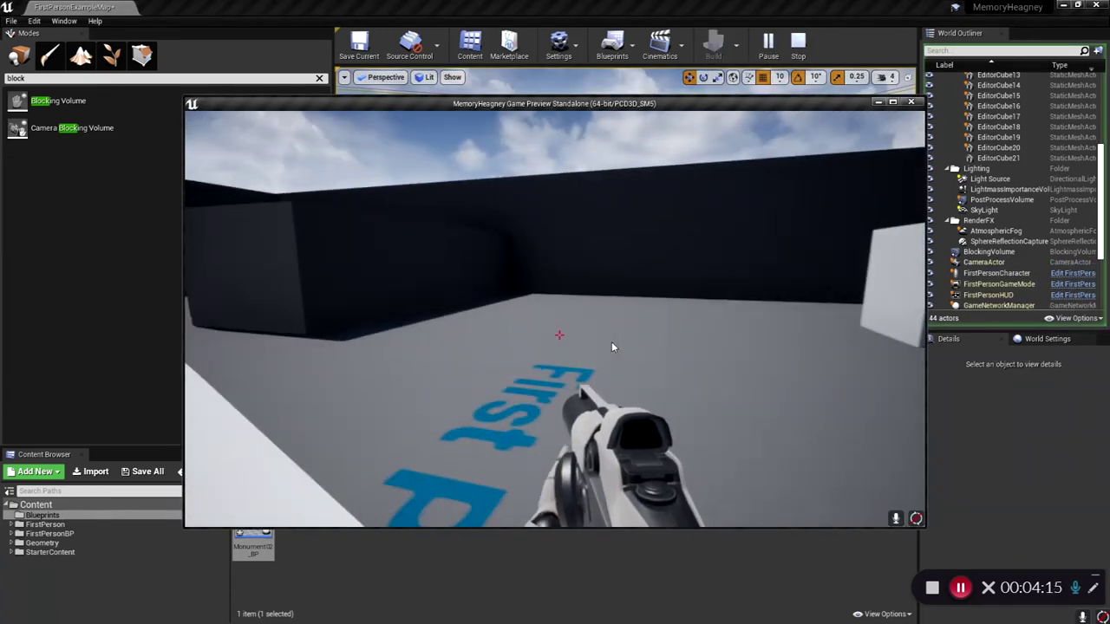
key(w)
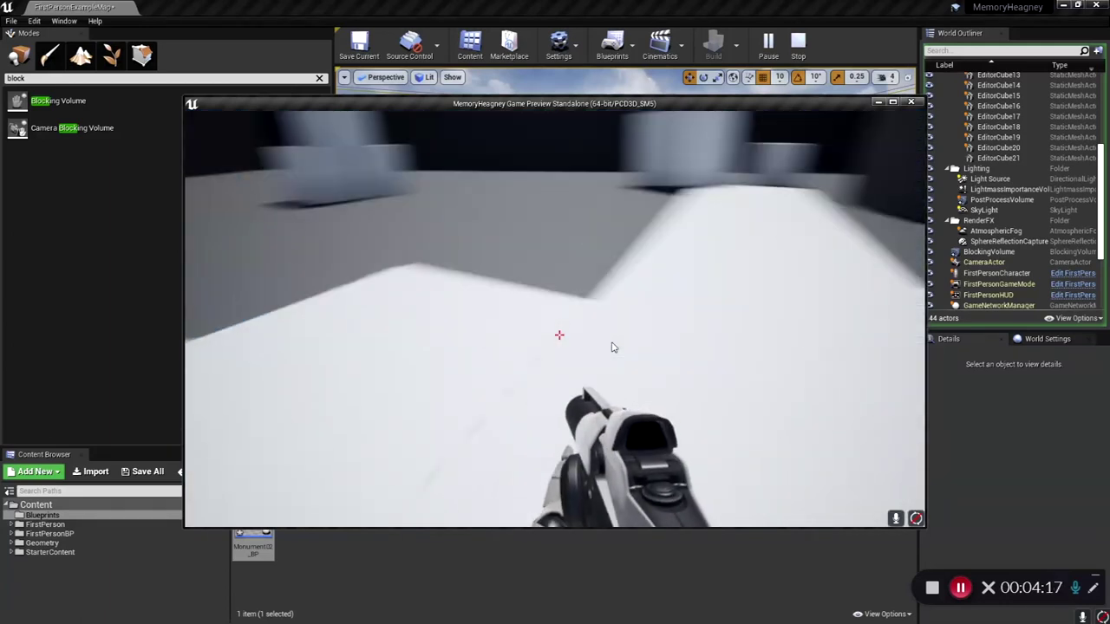
key(w)
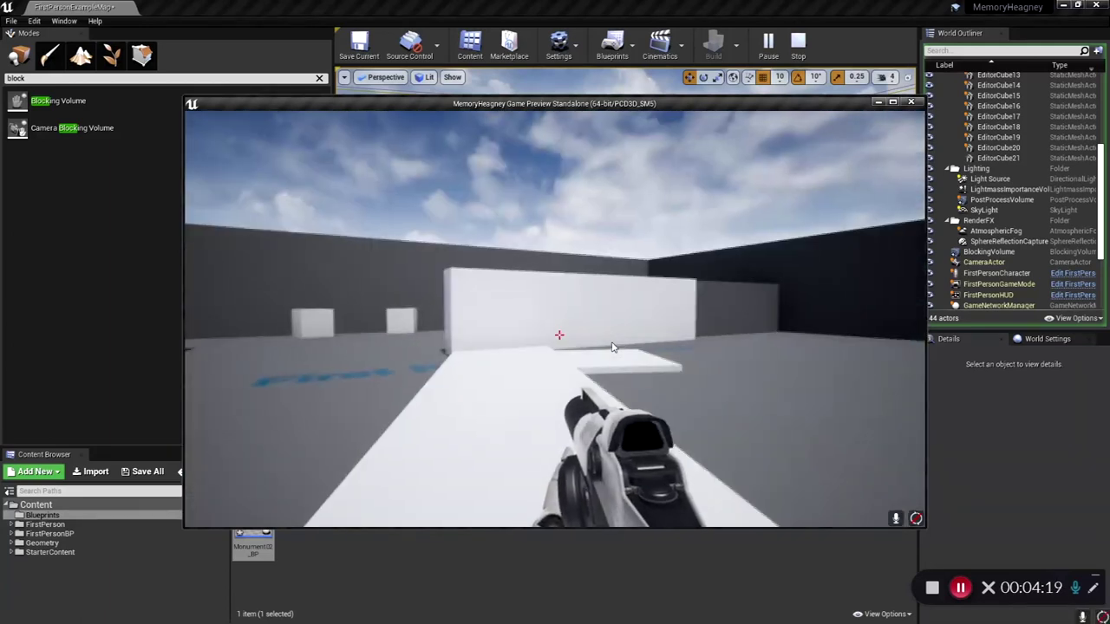
key(Escape)
right_drag(592, 320, 644, 303)
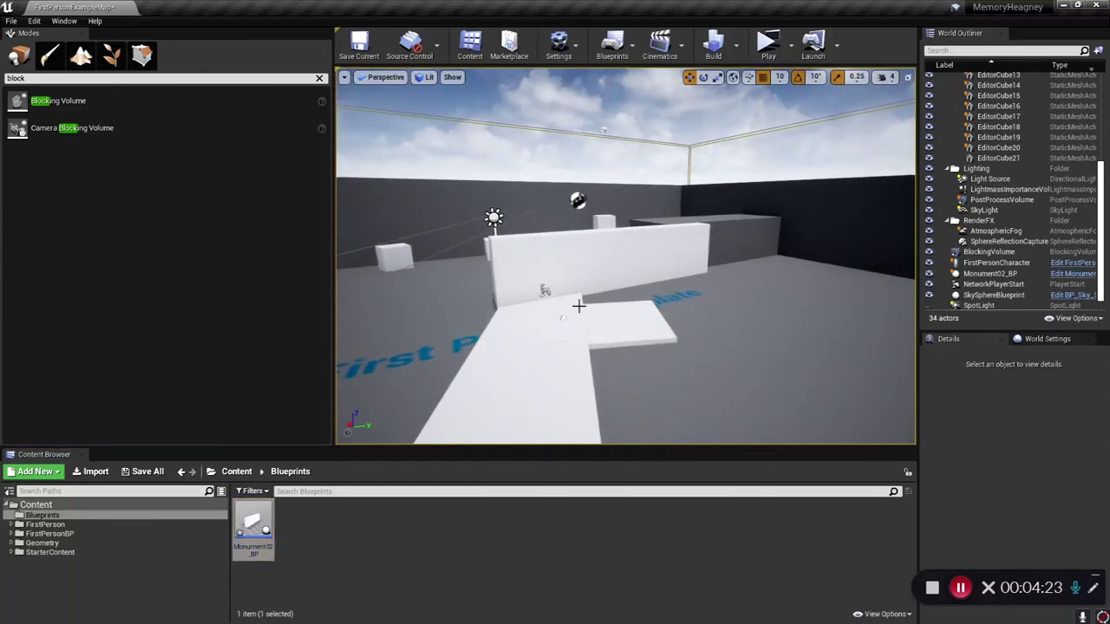
Reopen the Monument02_BP Blueprint and add a Scene component named Monument directly under DefaultSceneRoot.
double_click(254, 523)
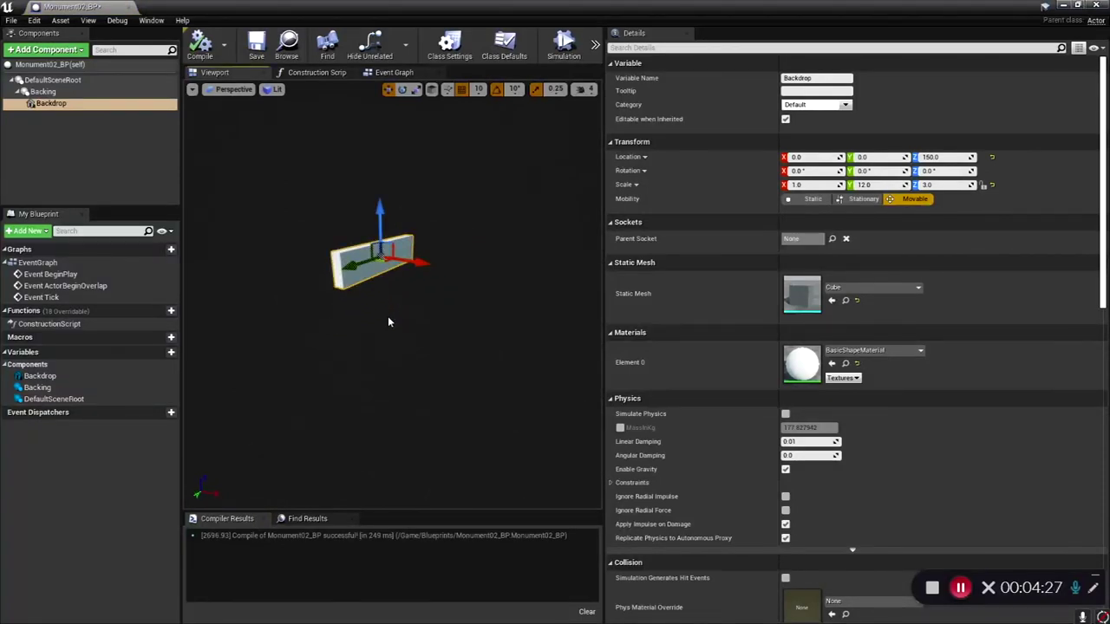
click(17, 93)
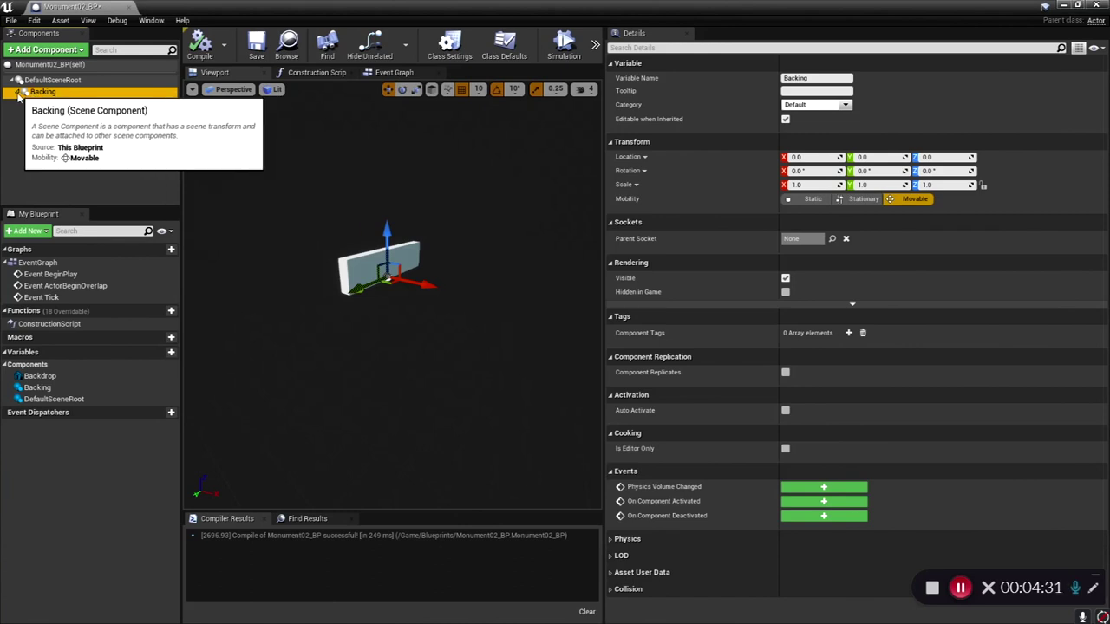
click(29, 81)
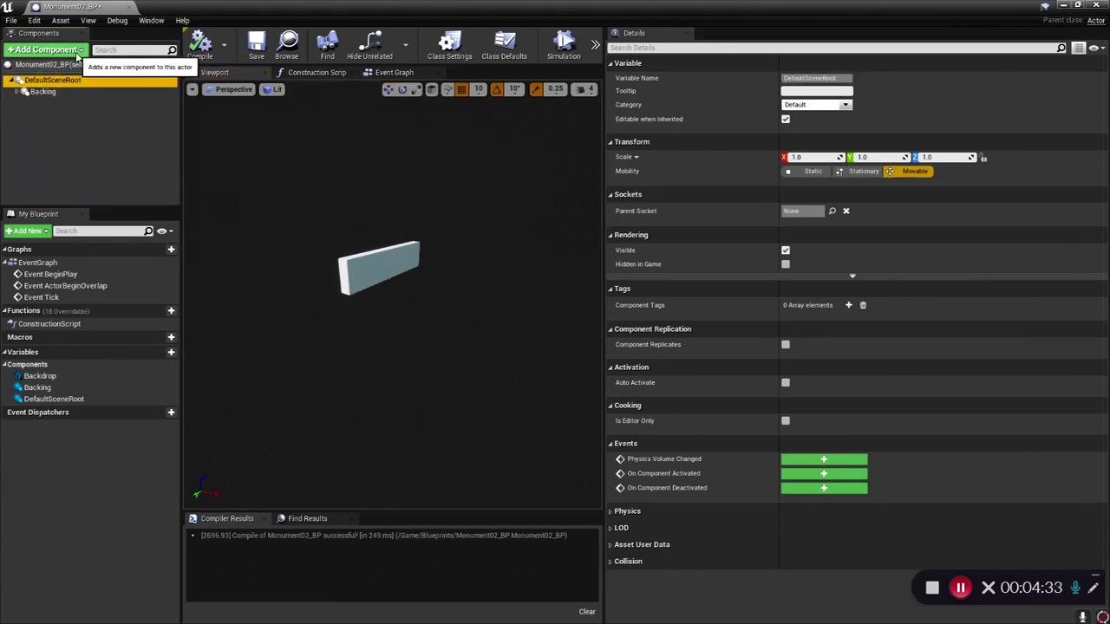
click(67, 49)
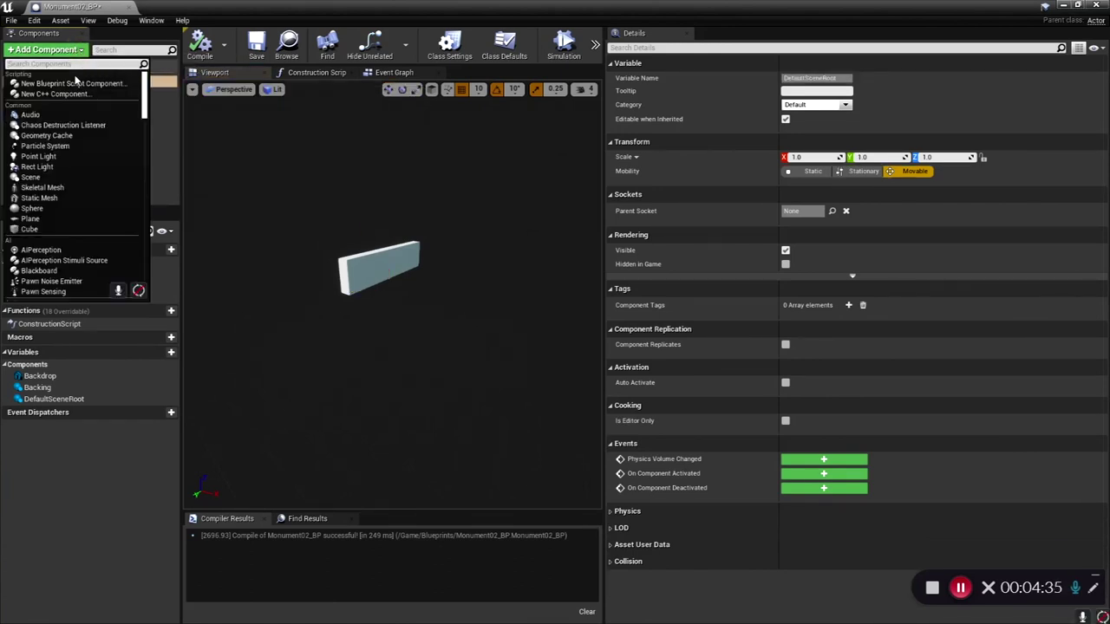
text(sce)
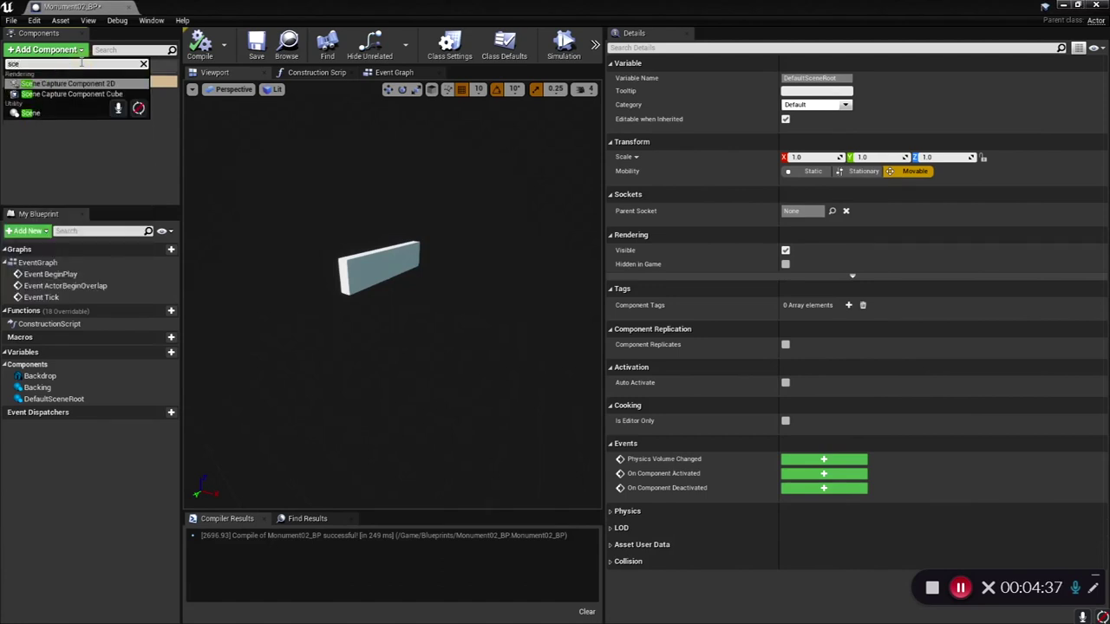
click(30, 113)
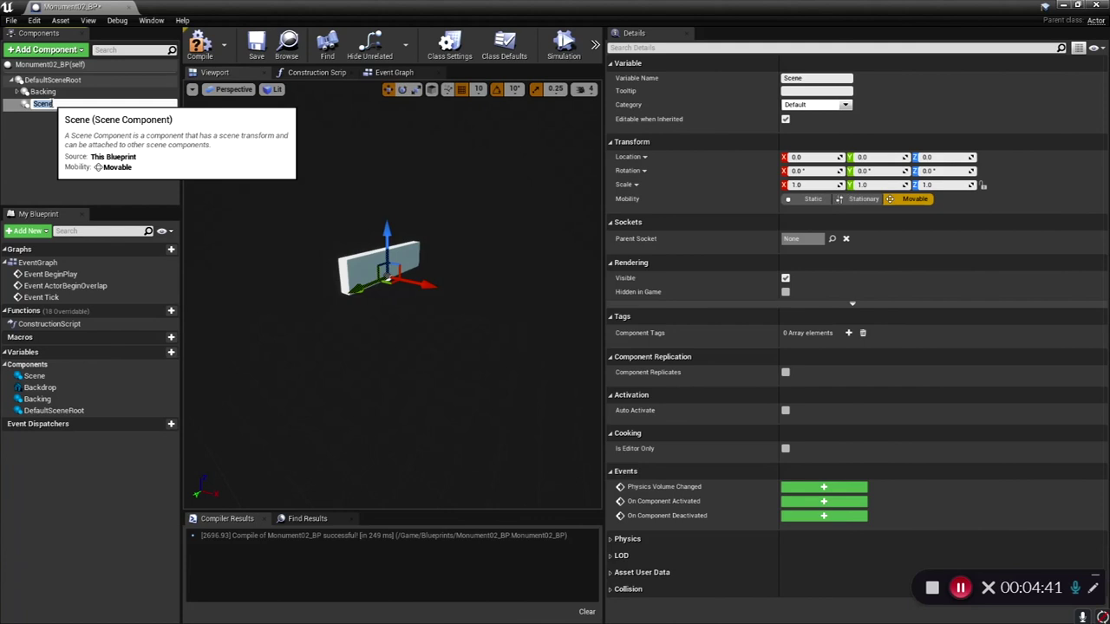
text(Monument)
key(Return)
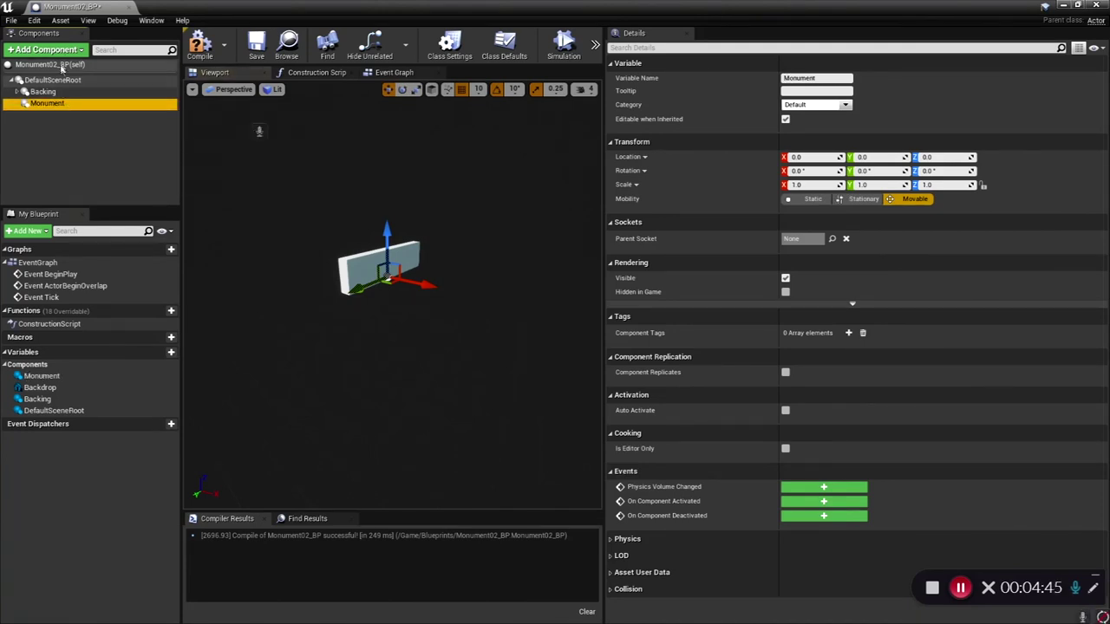
Add a Cube component under the Monument component and name it Cube01.
click(48, 49)
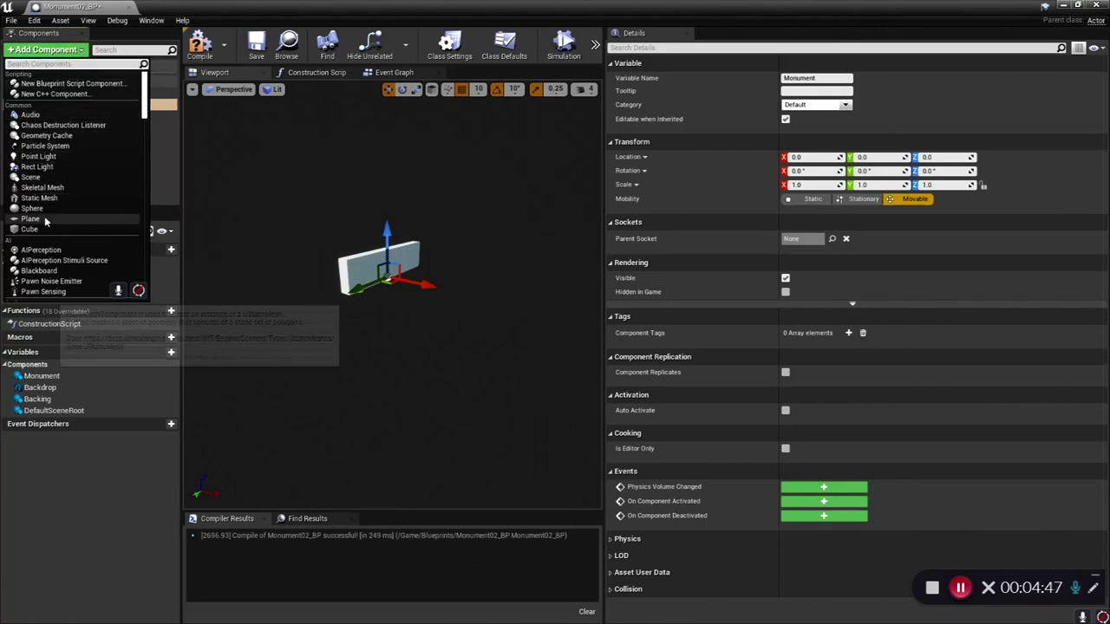
click(33, 229)
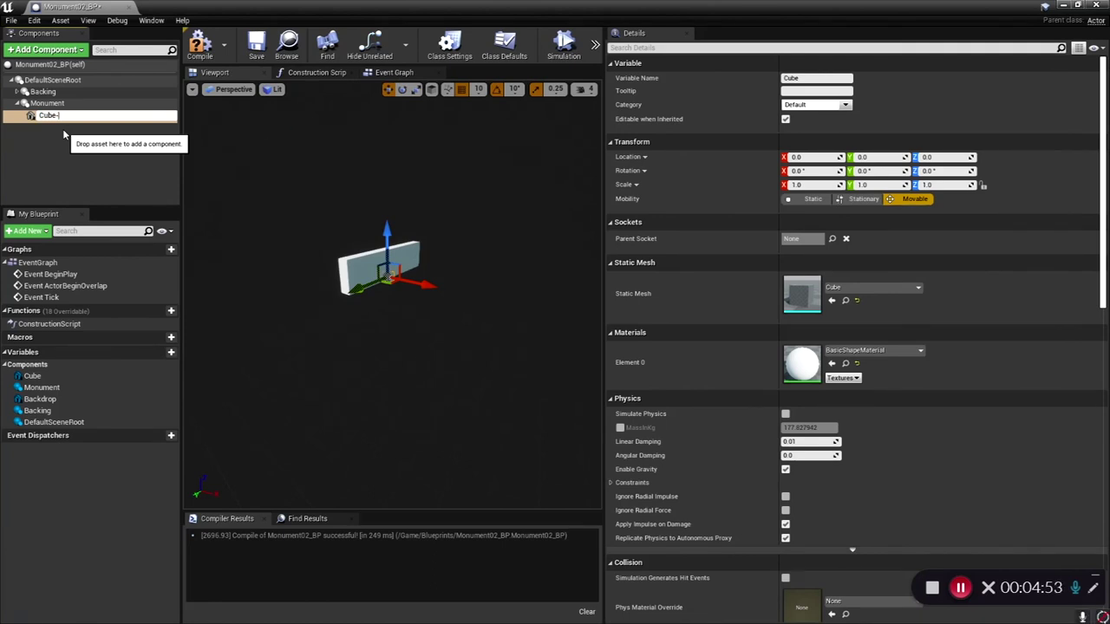
text(01)
key(Return)
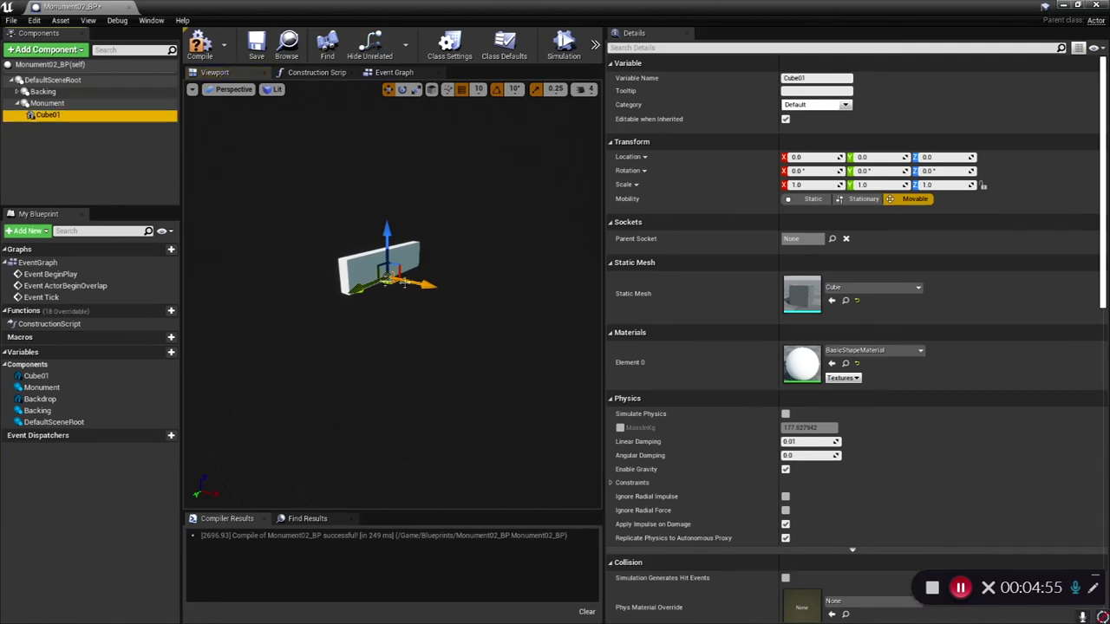
scroll(420, 287, up, 2)
mouse_move(419, 278)
mouse_down()
mouse_move(408, 279)
mouse_move(418, 278)
mouse_up()
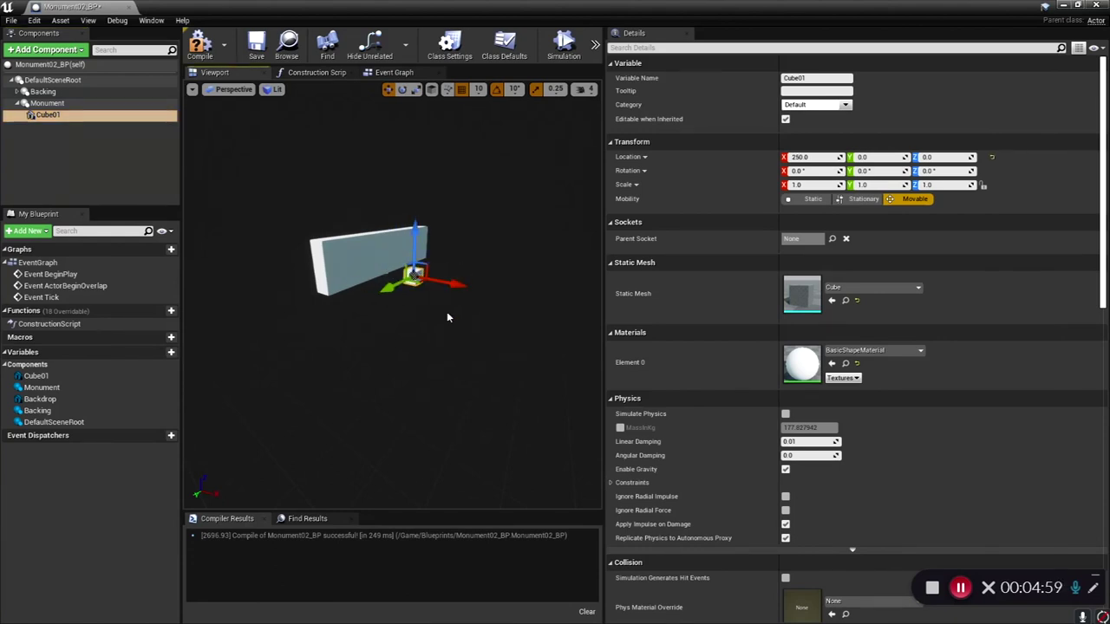
click(447, 314)
Move the Monument component along the X axis to location 310, carrying Cube01 in front of the backdrop.
click(43, 104)
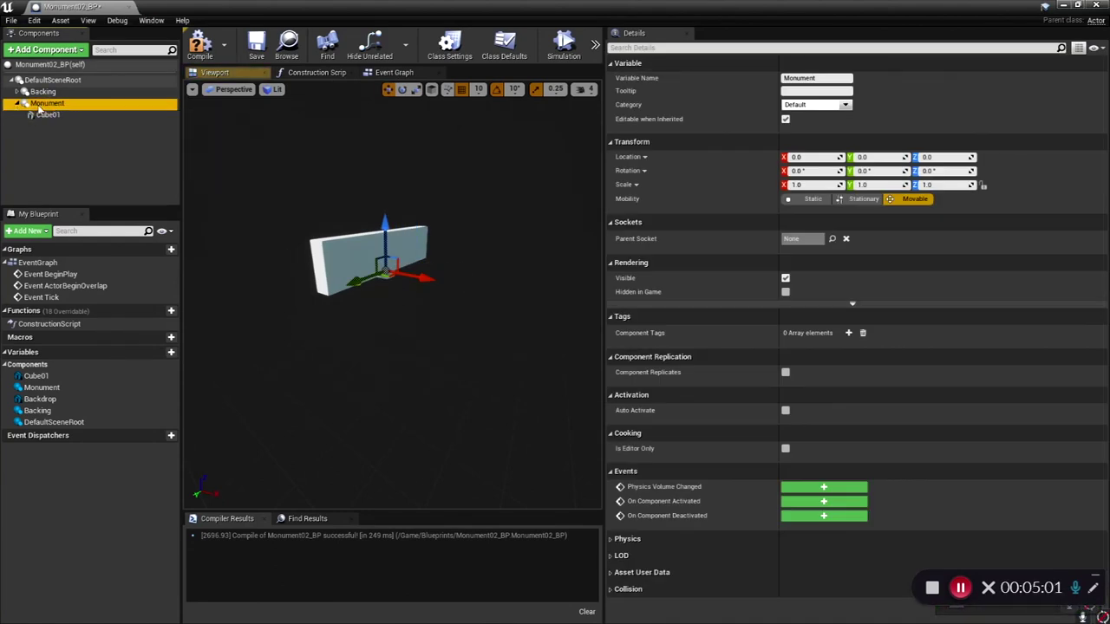
drag(386, 275, 420, 276)
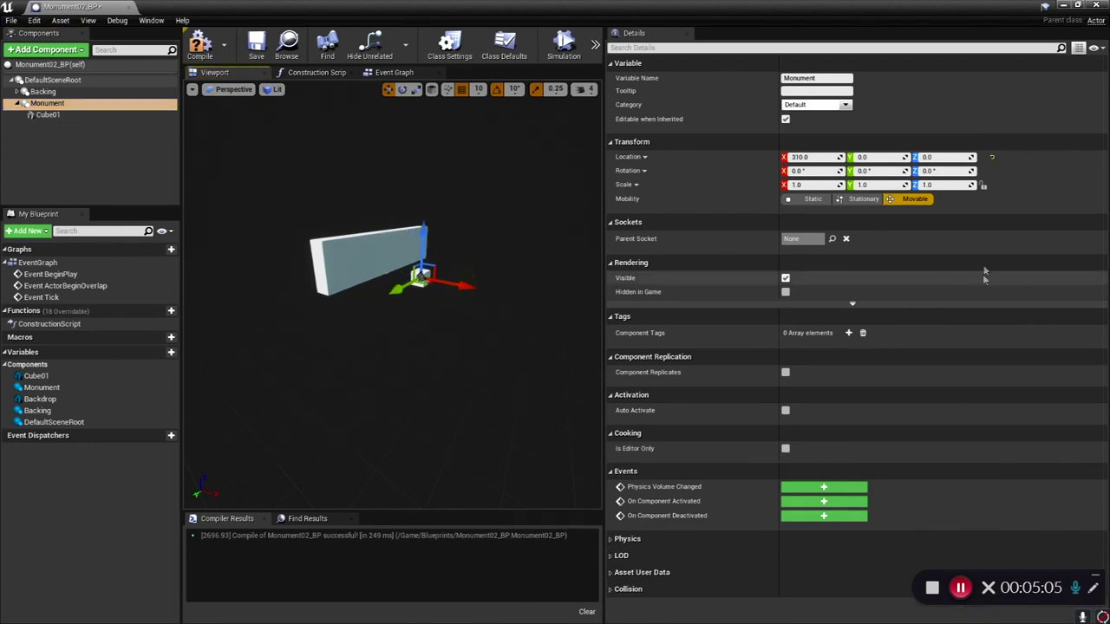
Set Cube01's Z scale to 3 and raise the cube to Z location 110.
click(49, 116)
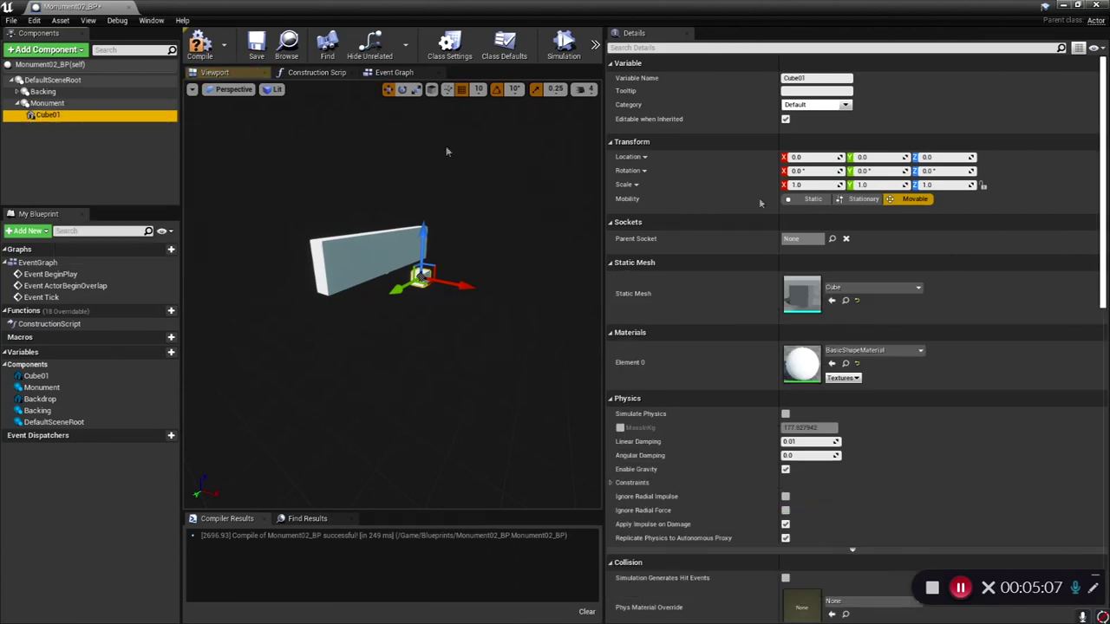
click(935, 185)
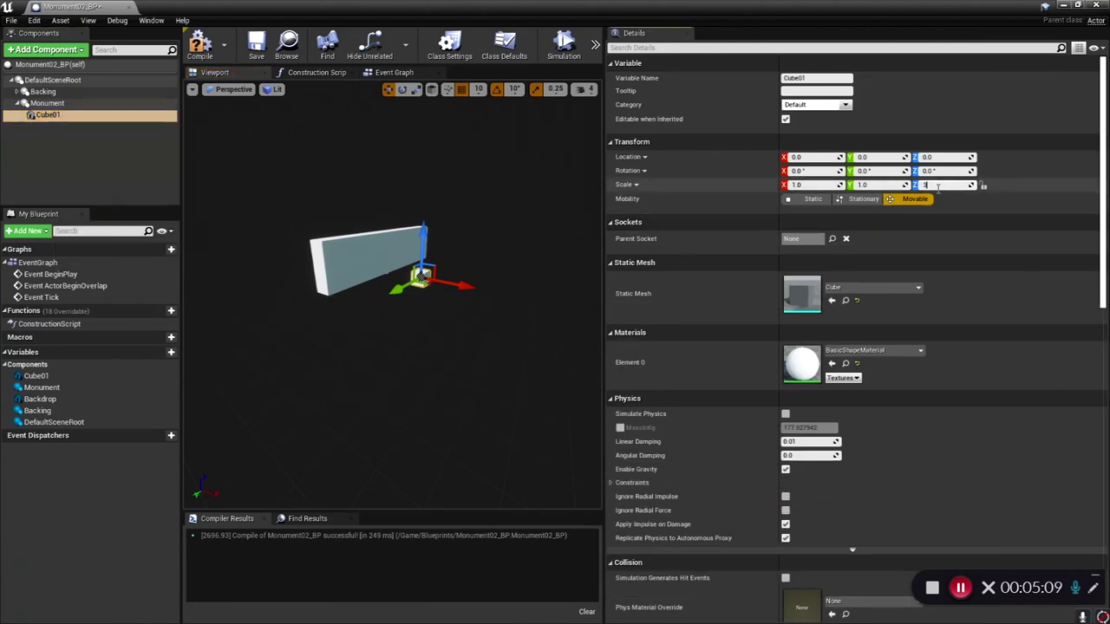
mouse_move(425, 232)
mouse_down()
mouse_move(424, 222)
mouse_move(421, 239)
mouse_up()
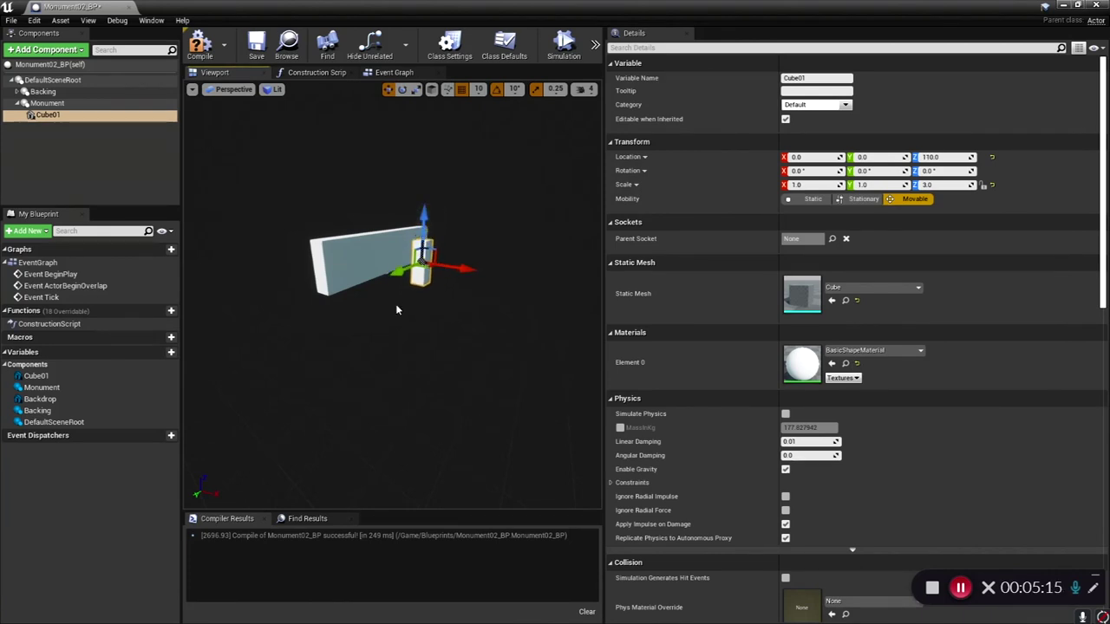
Resize Cube01 to a scale of 0.75 in X, 0.75 in Y and 2 in Z.
click(359, 252)
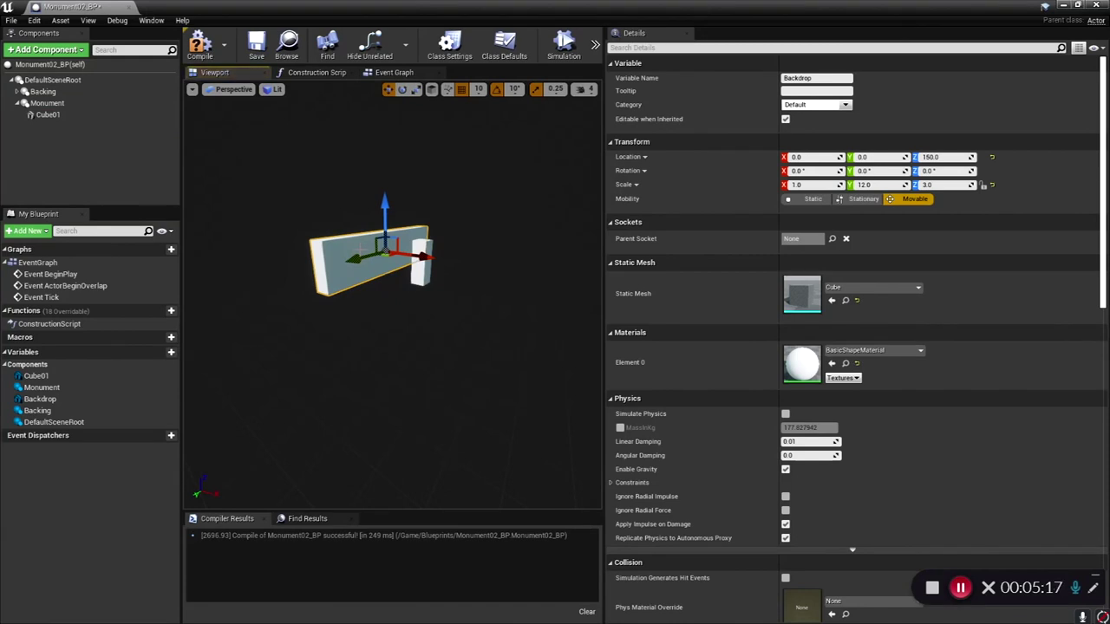
click(420, 265)
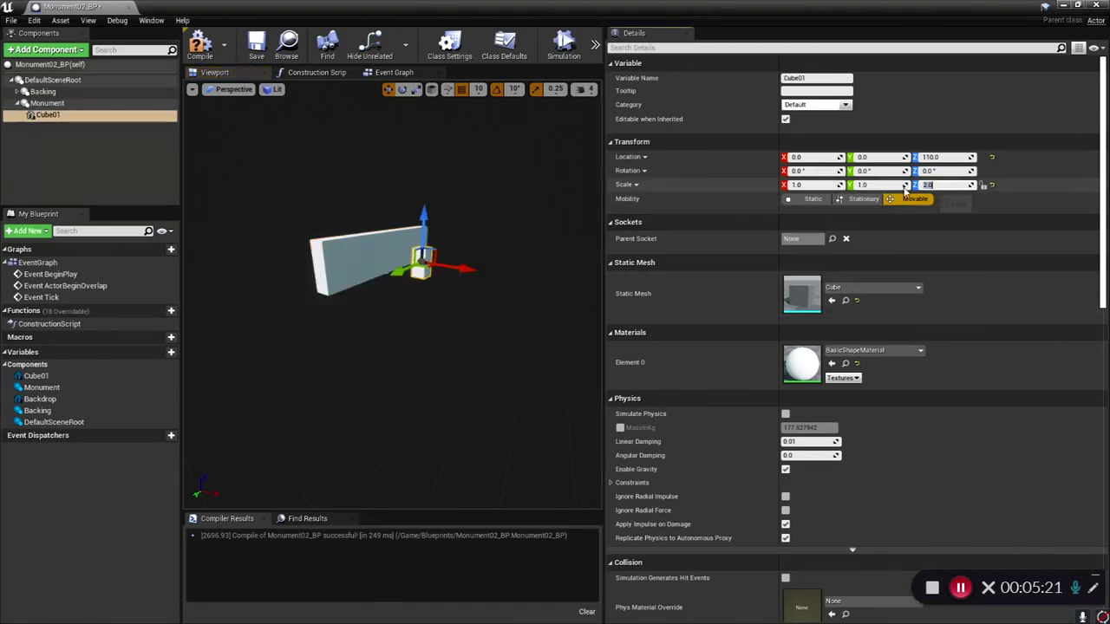
click(867, 185)
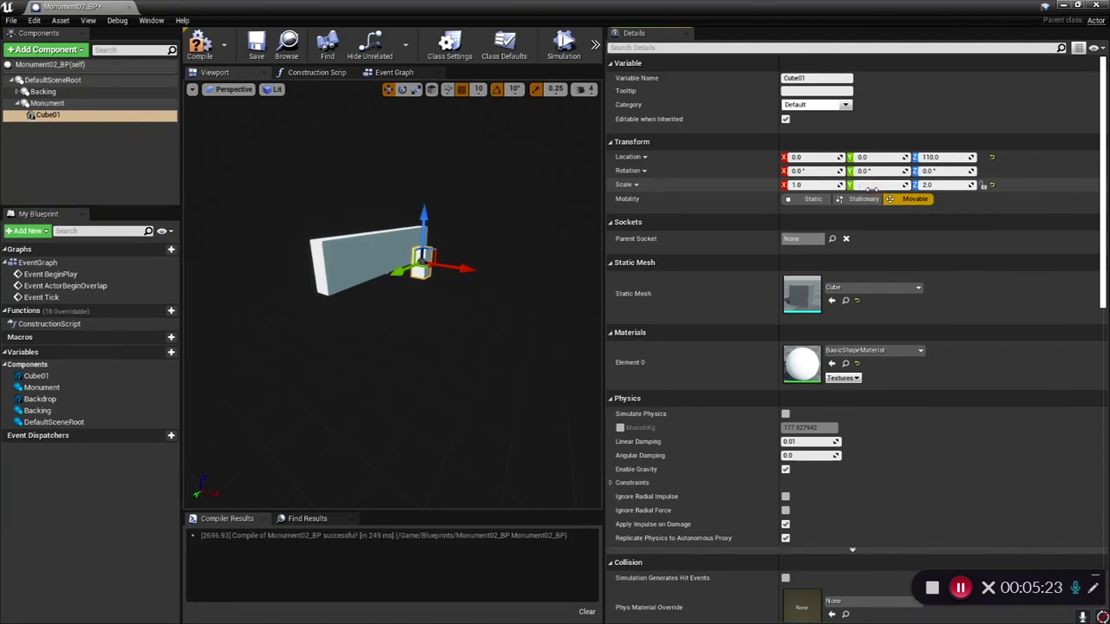
click(807, 185)
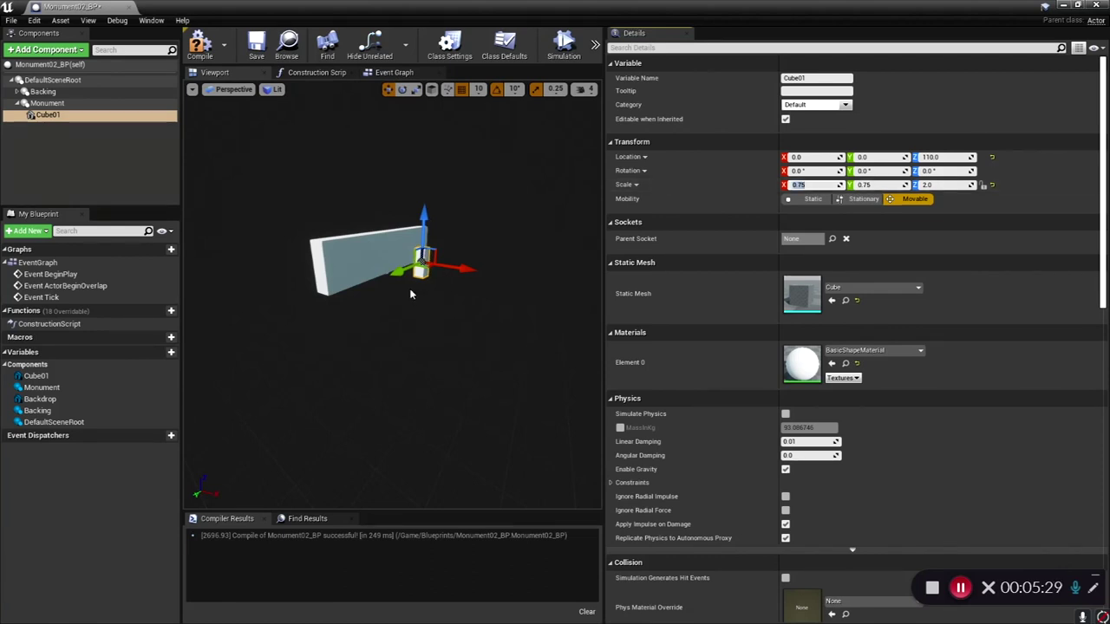
Add a second Cube component under the Monument component and name it Cube02.
scroll(435, 286, up, 6)
scroll(441, 294, down, 2)
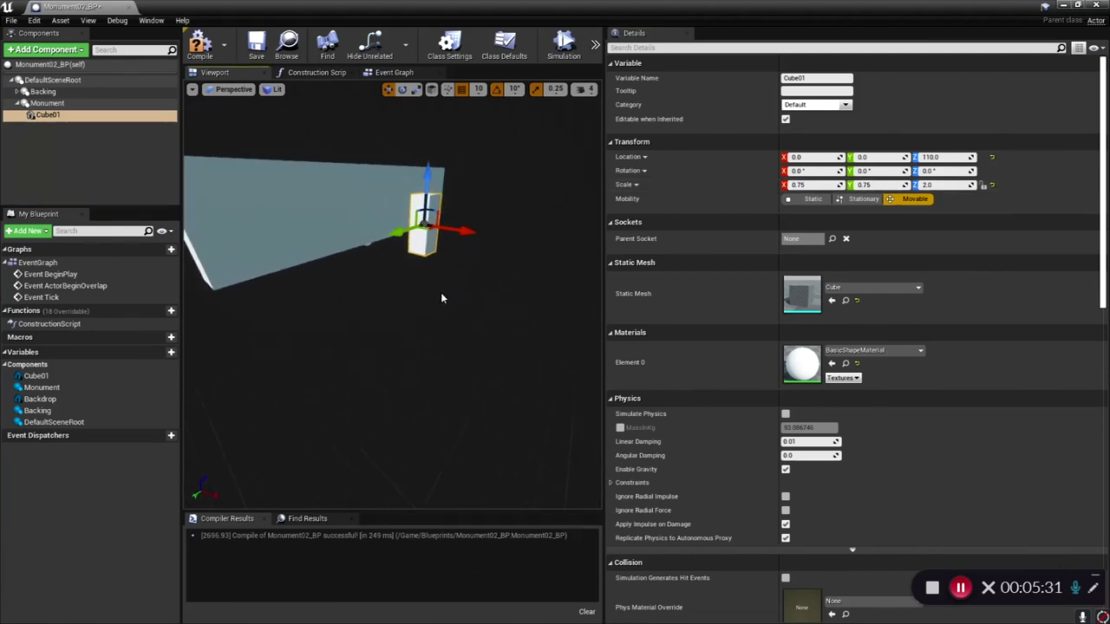
scroll(441, 297, down, 1)
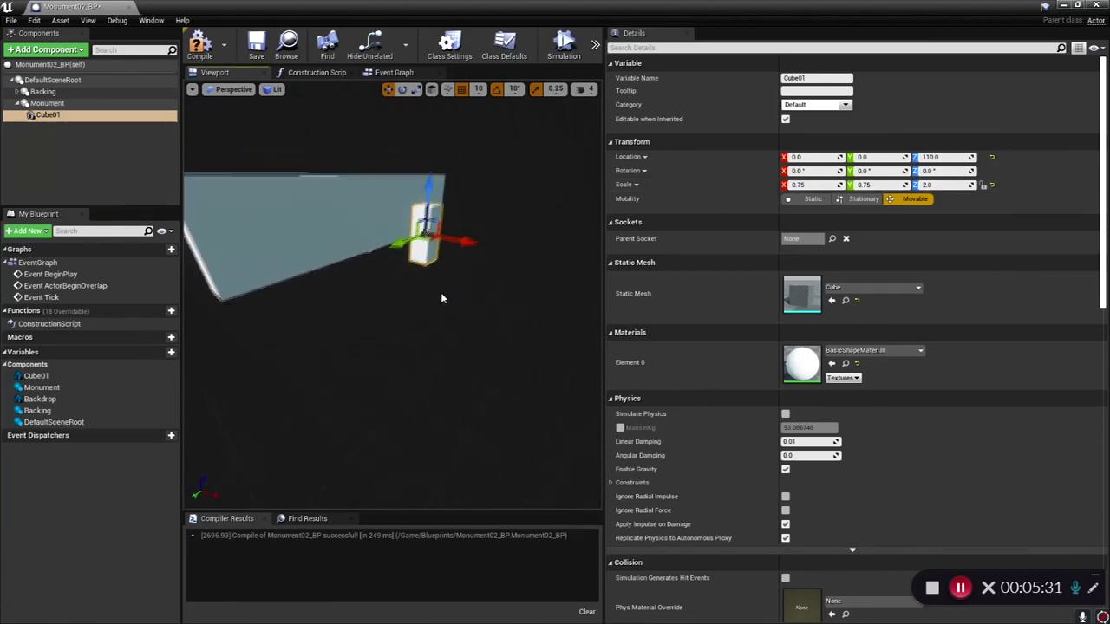
click(57, 103)
click(46, 49)
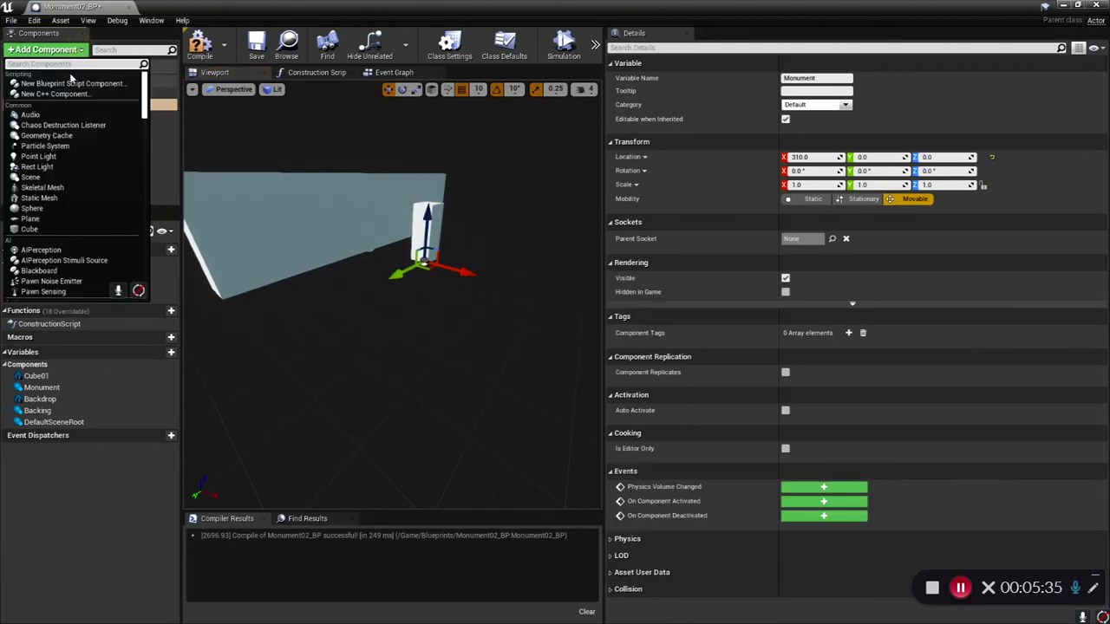
click(44, 228)
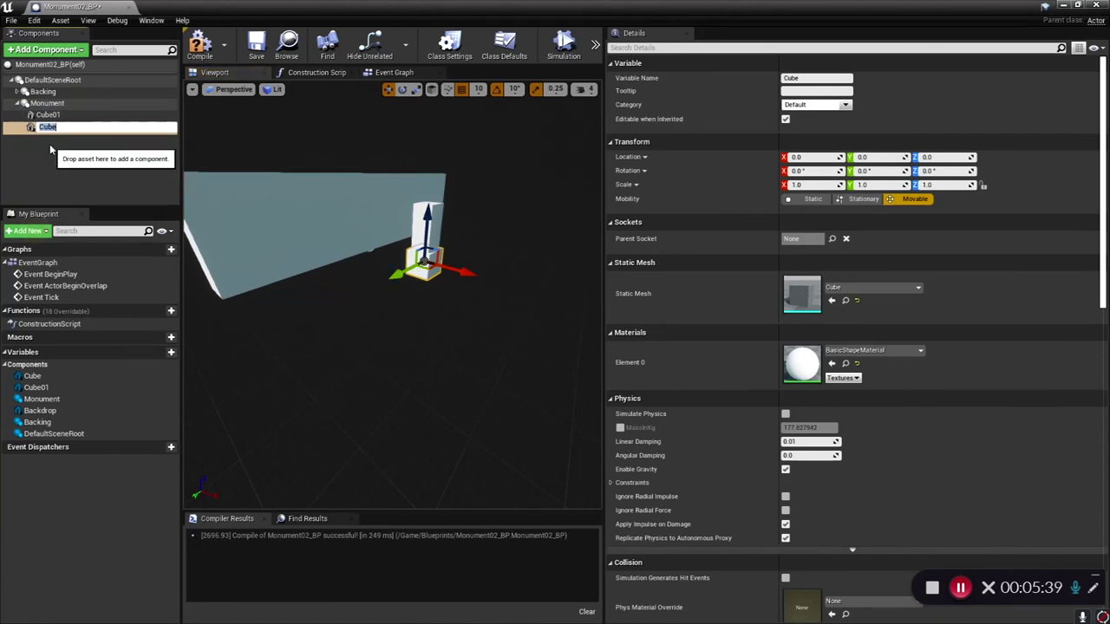
text(C)
key(Return)
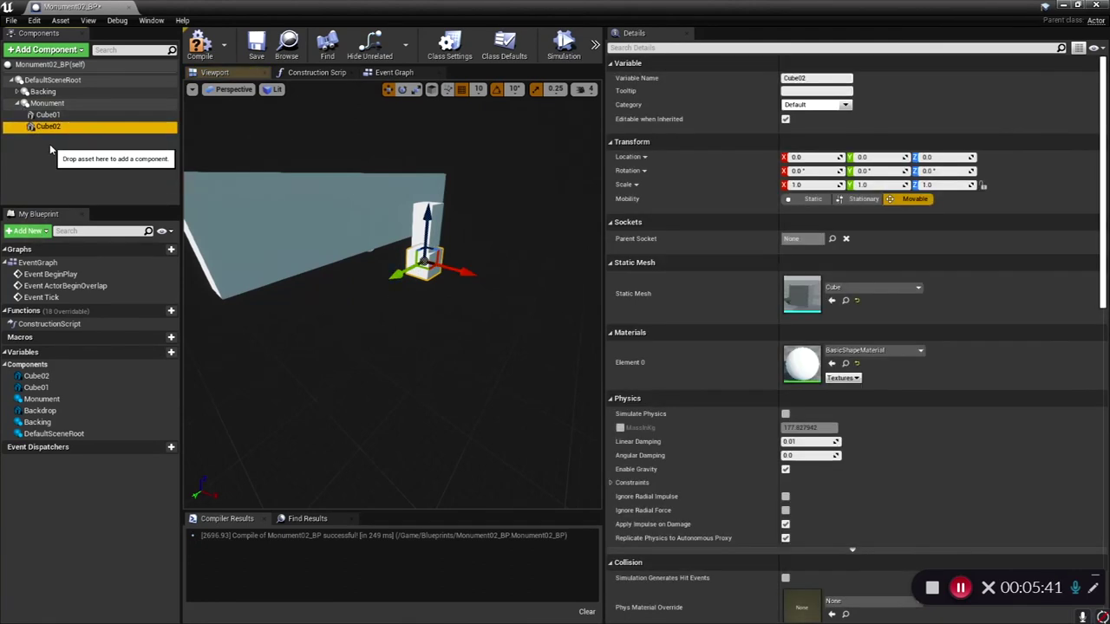
Scale Cube02 to 0.75 on all three axes and move it to location X -130, Y 50, Z 90.
drag(406, 271, 453, 277)
click(810, 184)
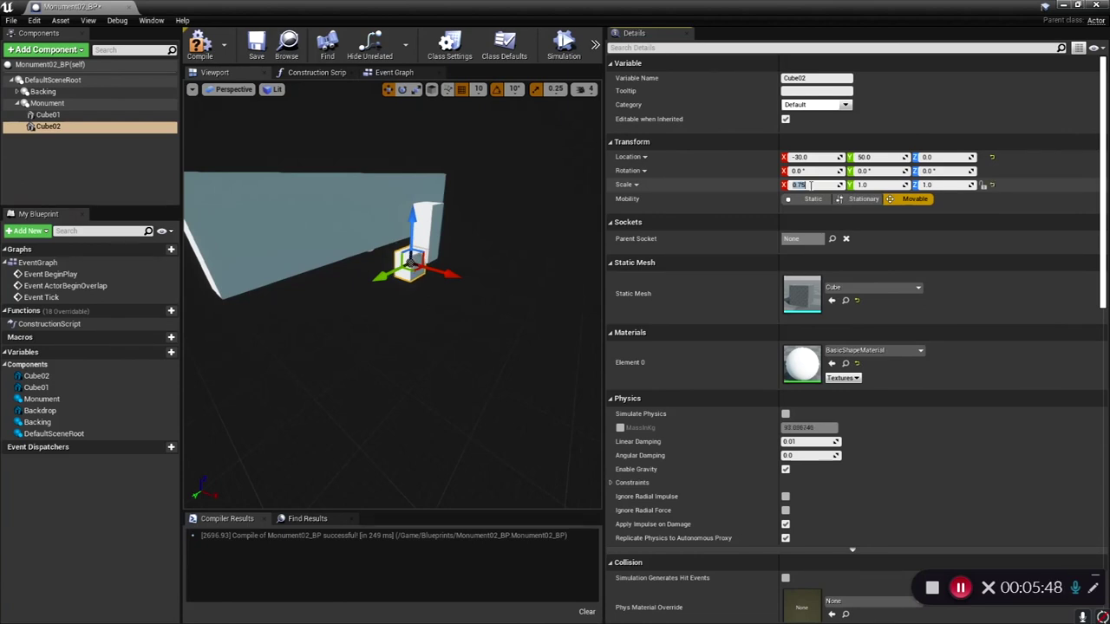
text(0.75)
click(862, 184)
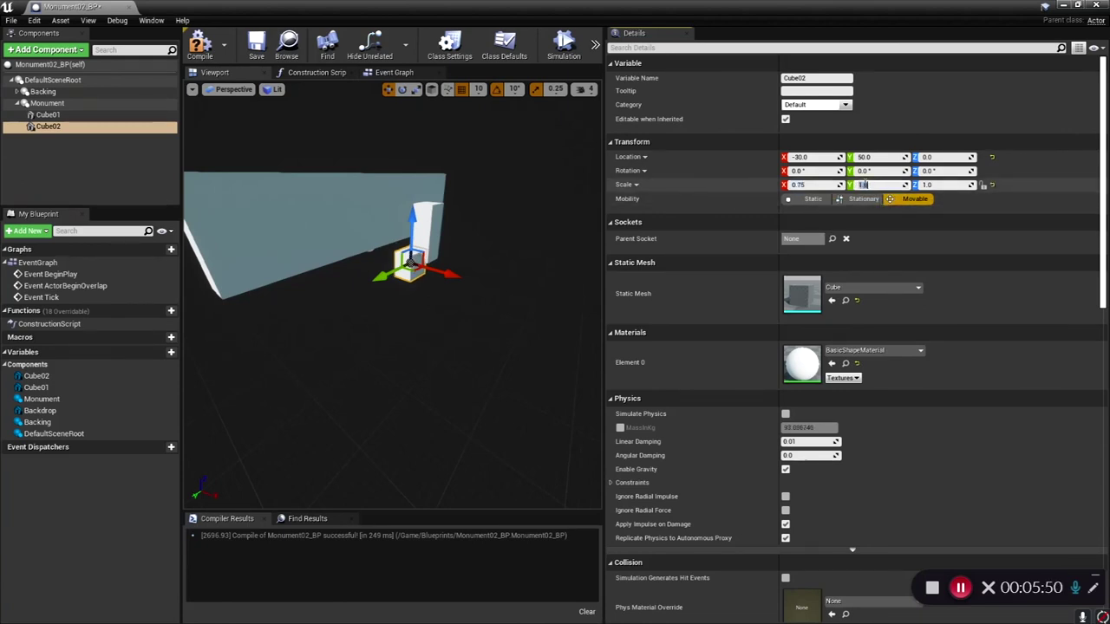
click(926, 184)
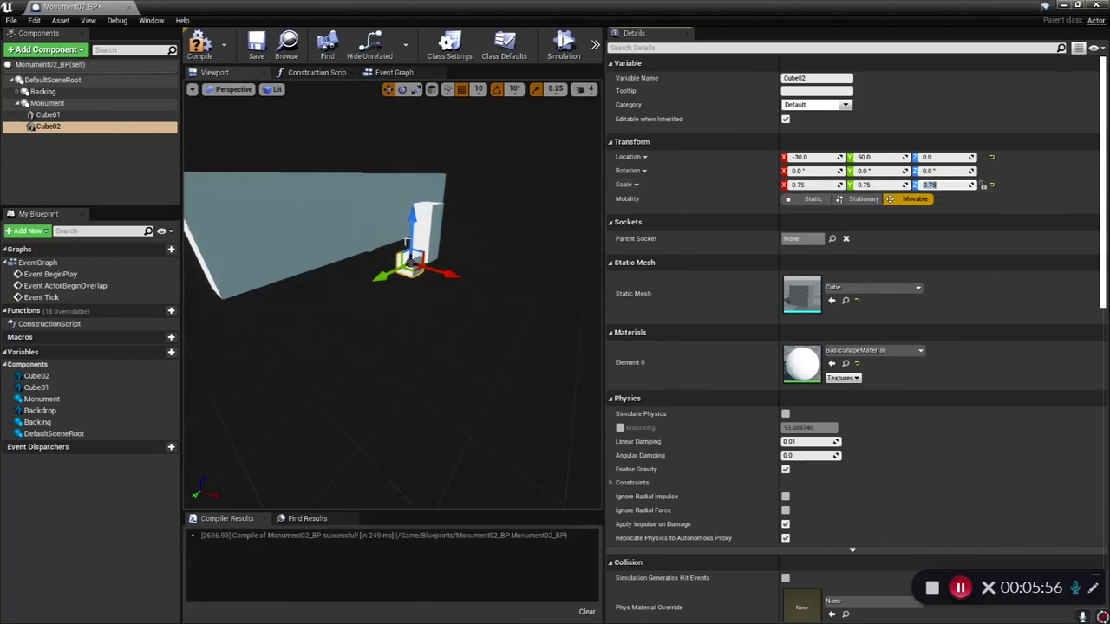
drag(411, 253, 453, 251)
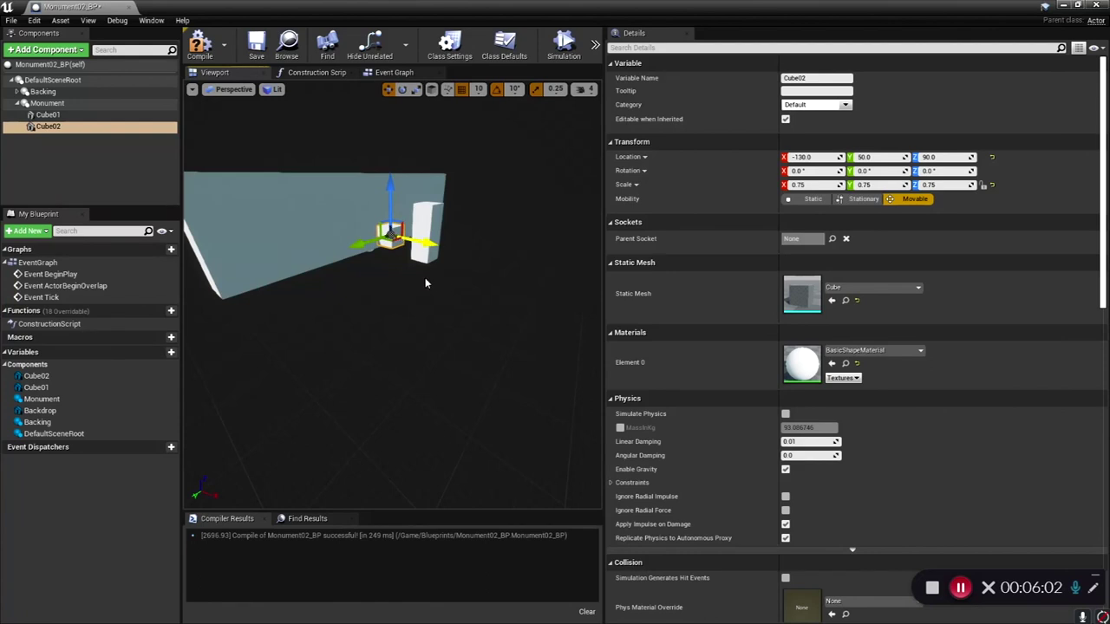
Add a third Cube component under the Monument component and name it Cube03.
click(48, 104)
click(46, 50)
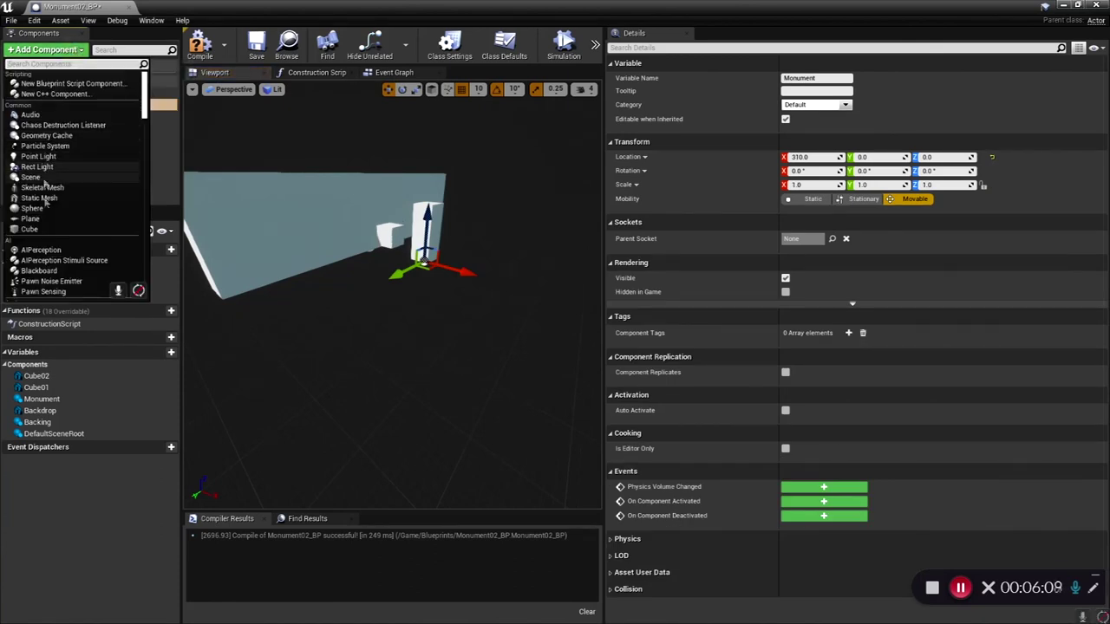
click(43, 230)
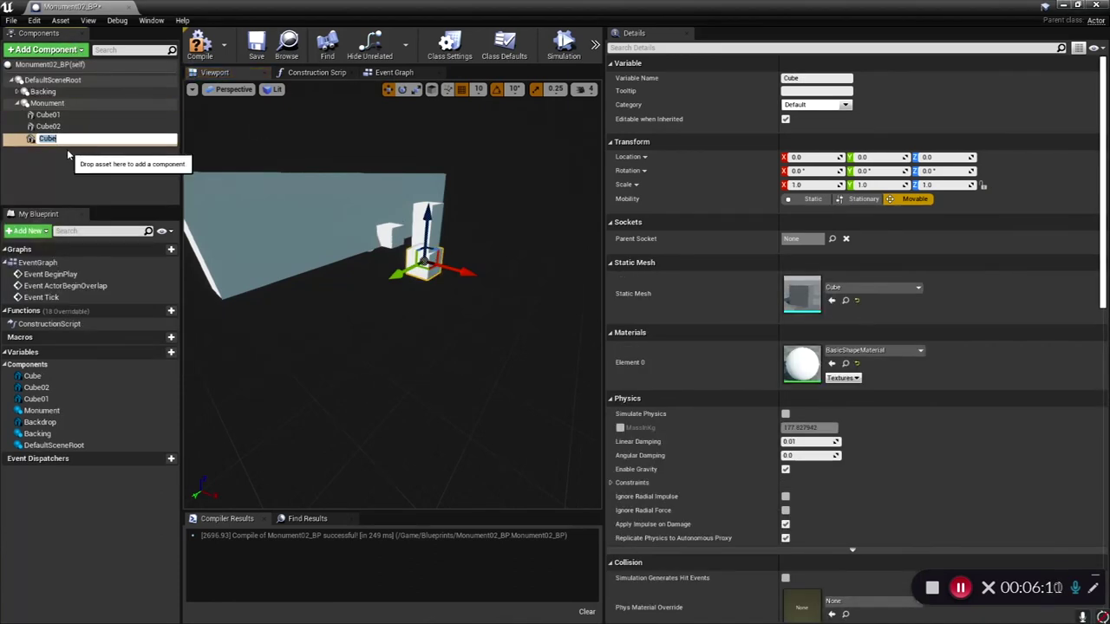
key(Right)
text(03)
key(Return)
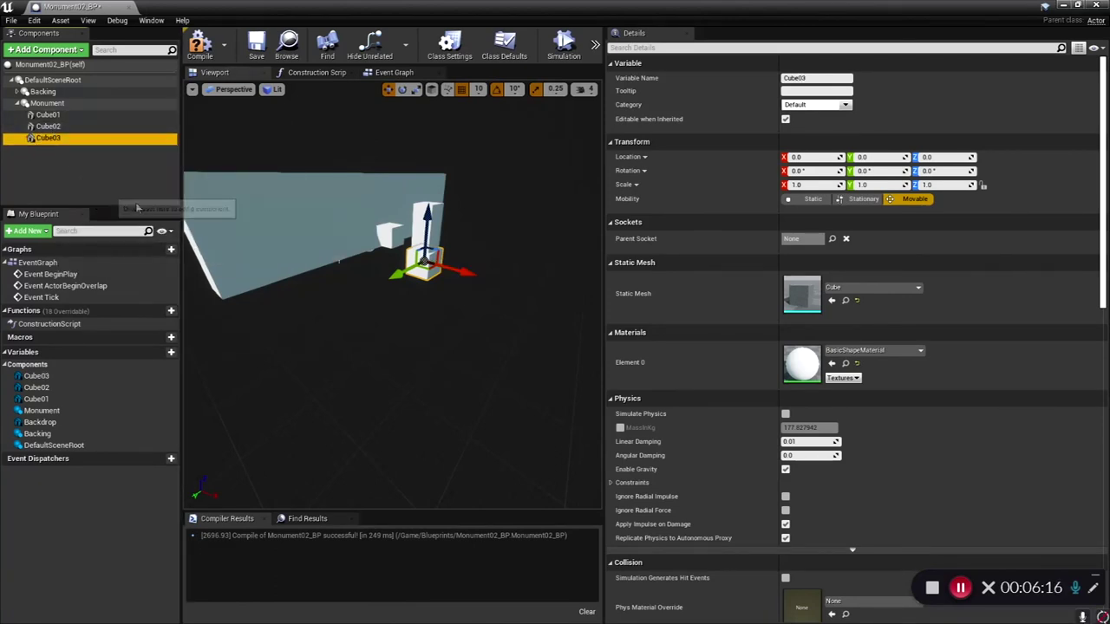
Move Cube03 to location X 70, Y -220, Z 60, on the opposite side of Cube01 from Cube02.
drag(458, 270, 417, 284)
drag(475, 213, 474, 197)
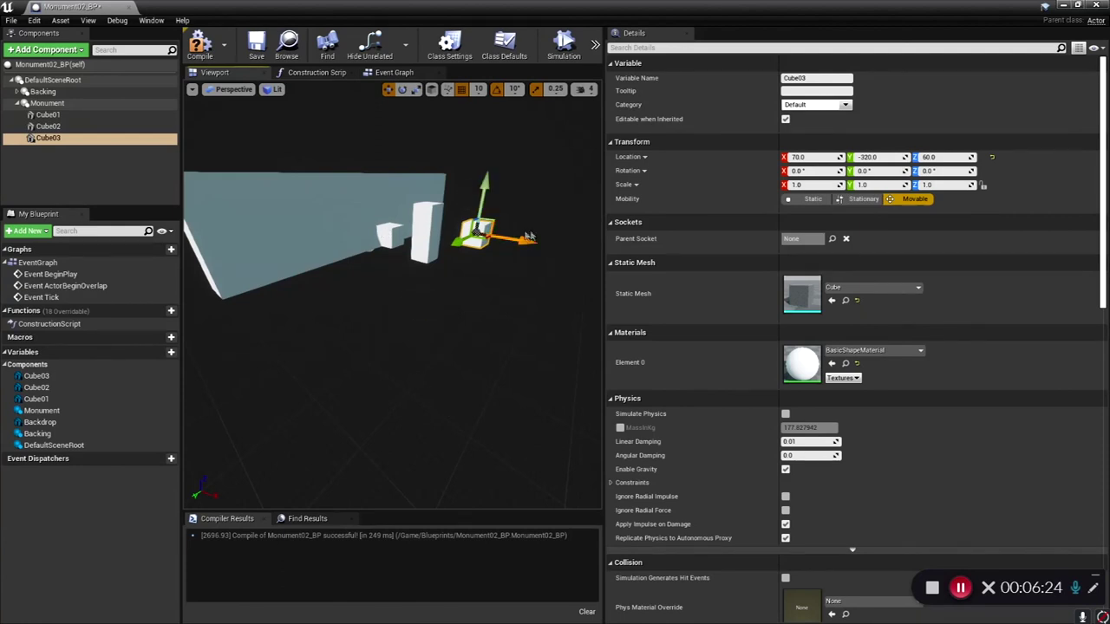
right_drag(451, 263, 465, 247)
mouse_move(464, 247)
mouse_down()
mouse_move(440, 250)
mouse_move(464, 243)
mouse_up()
right_drag(438, 280, 438, 280)
scroll(438, 281, down, 8)
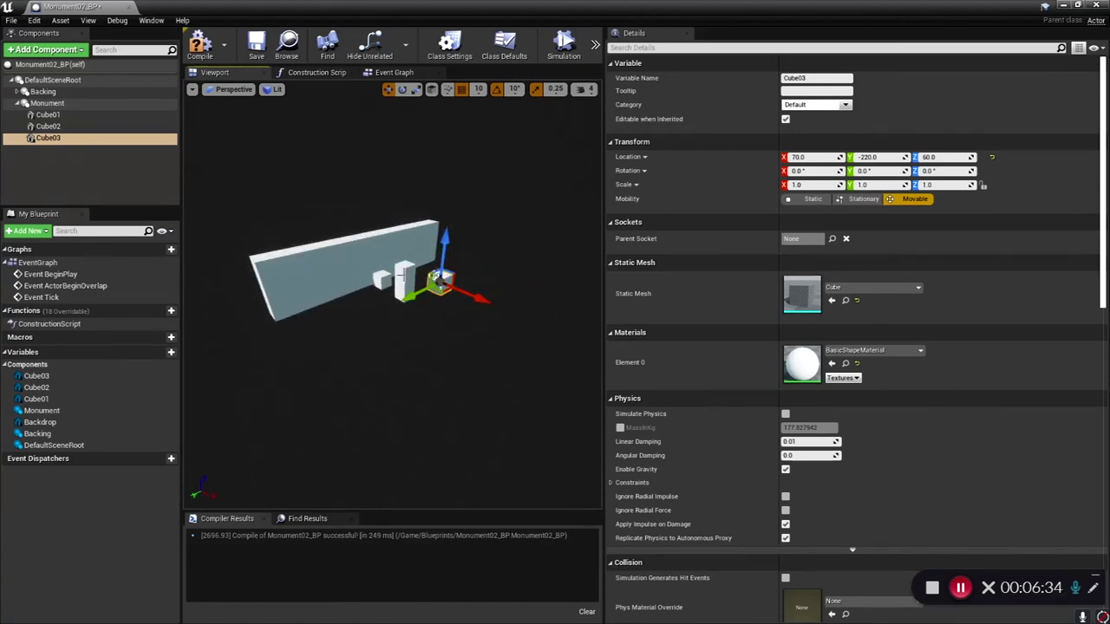
right_drag(435, 349, 434, 350)
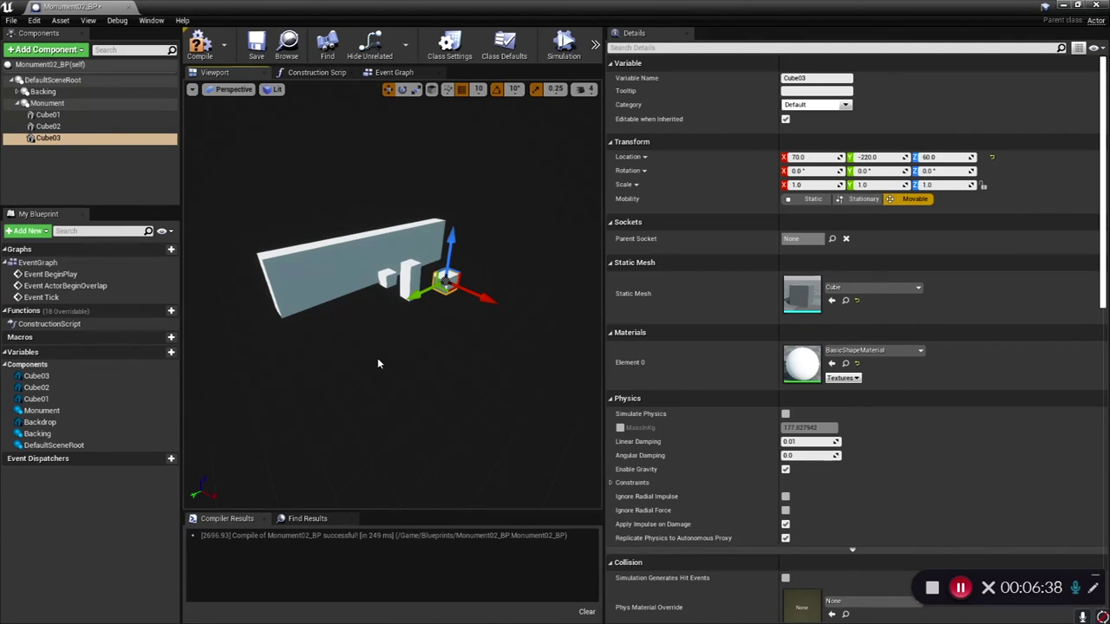
Collapse the Monument group and add a Scene component named Button directly under DefaultSceneRoot.
click(45, 103)
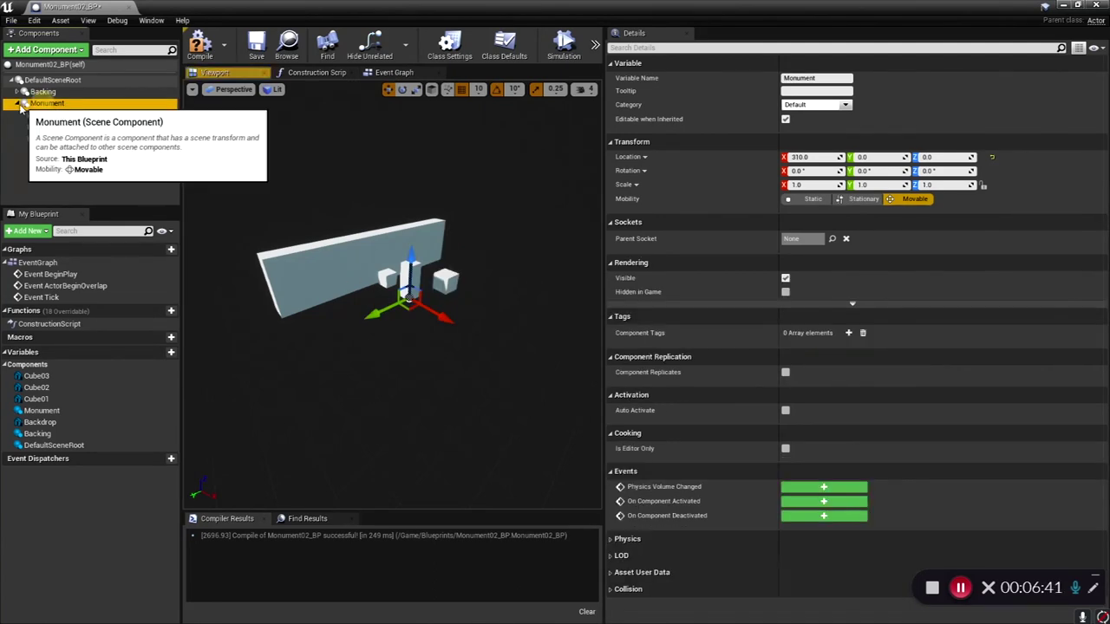
click(60, 79)
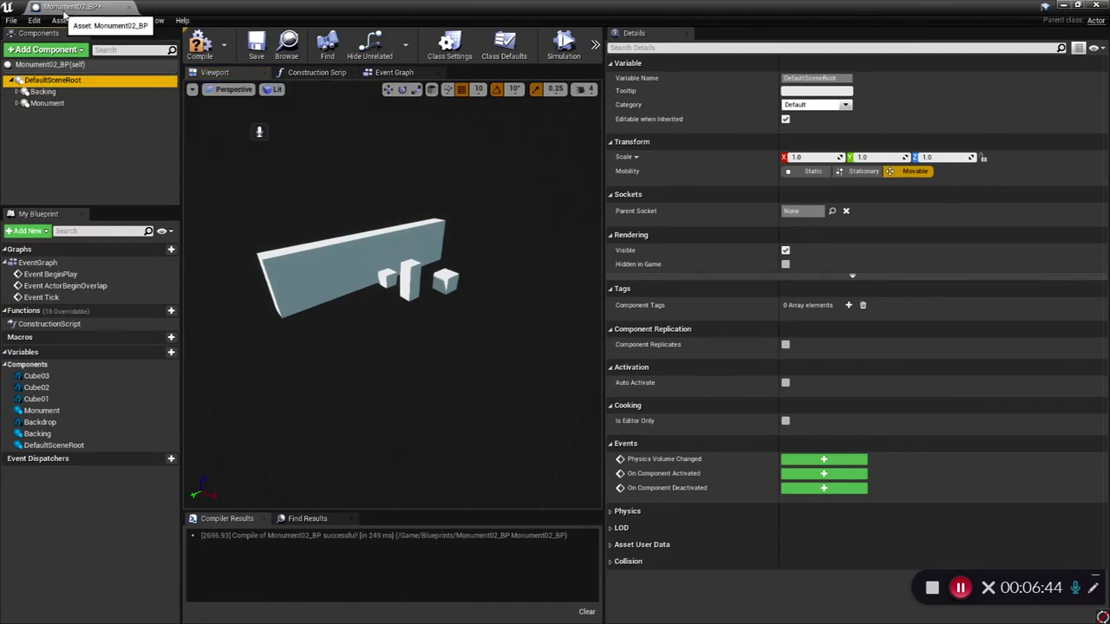
click(83, 50)
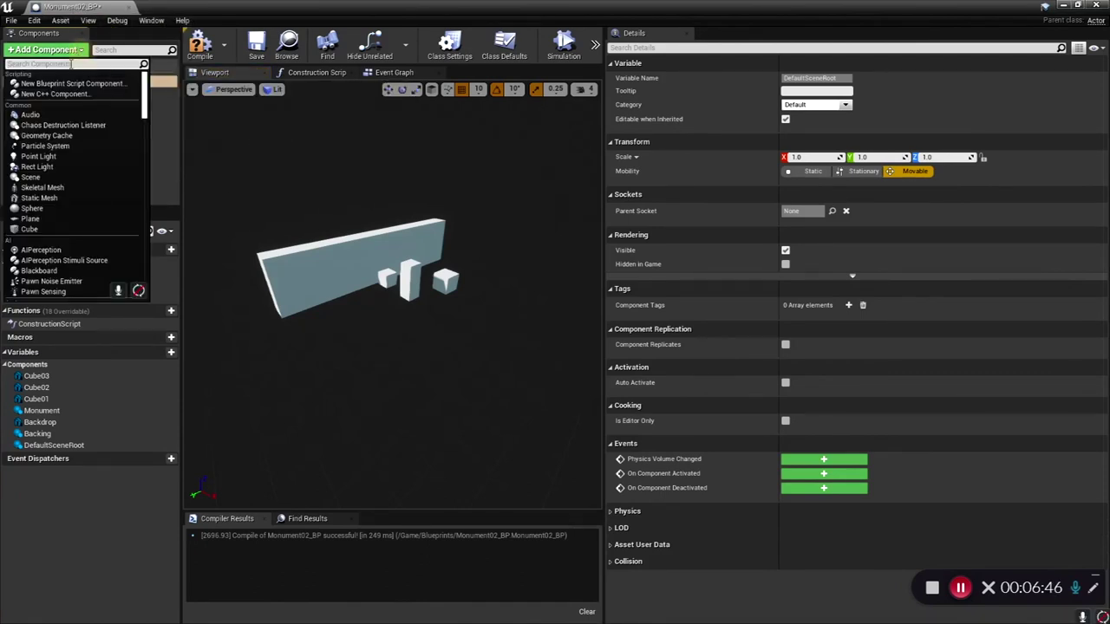
scroll(52, 267, down, 4)
text(sce)
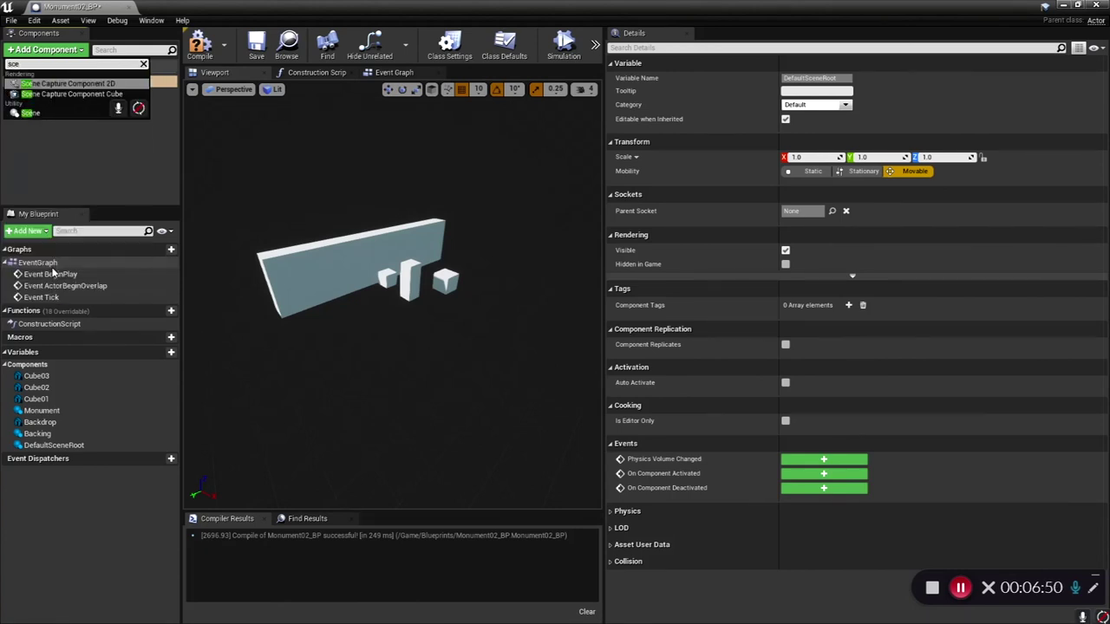
key(Down)
key(Down)
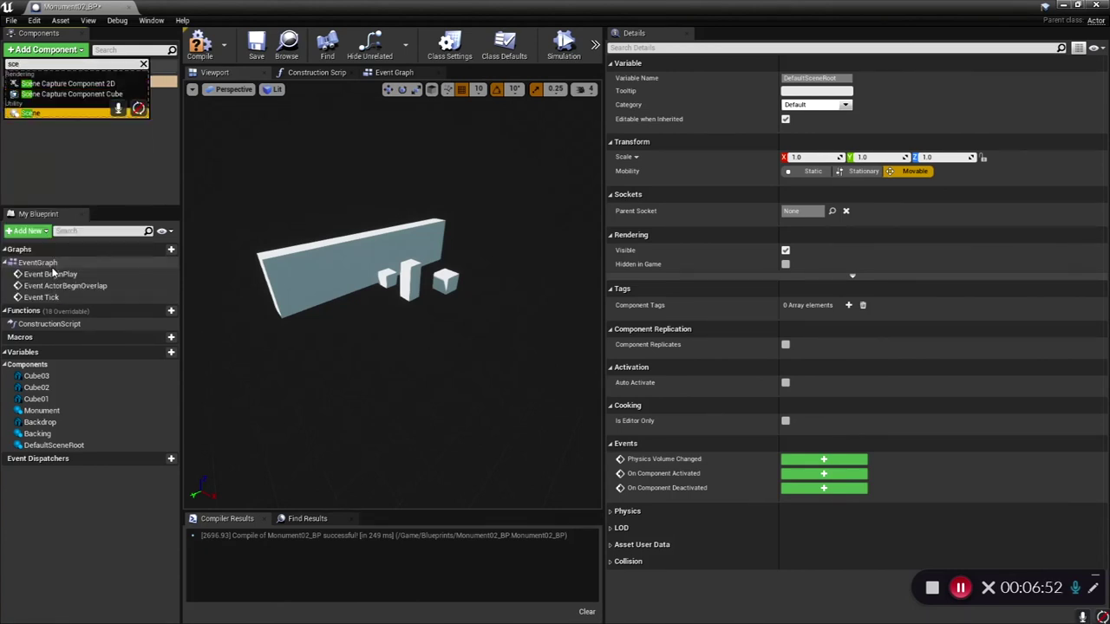
key(Return)
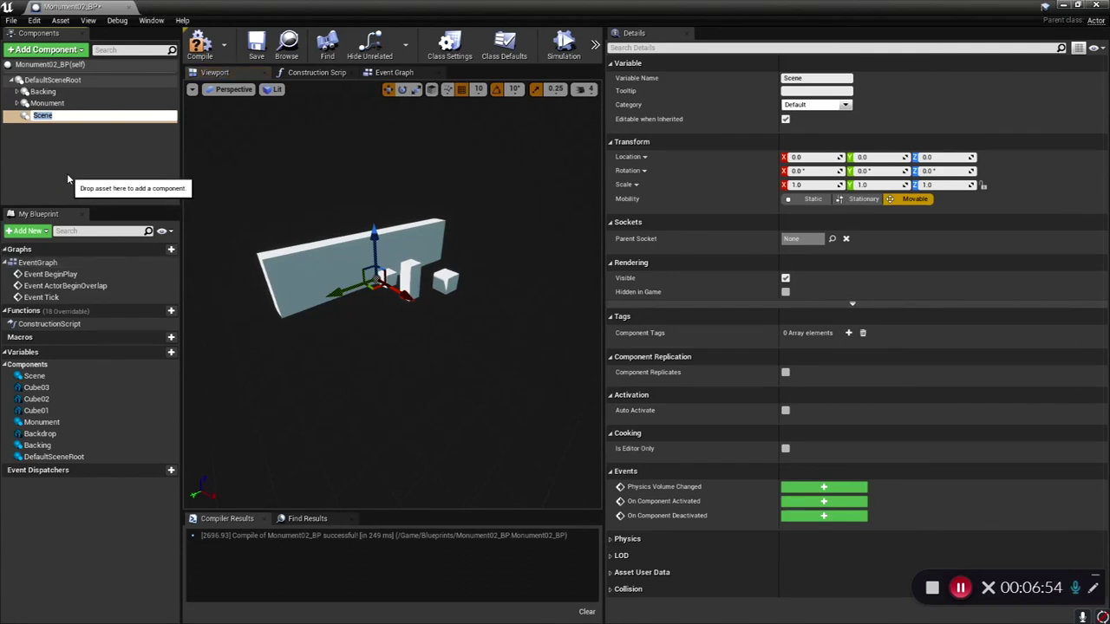
text(Button)
key(Return)
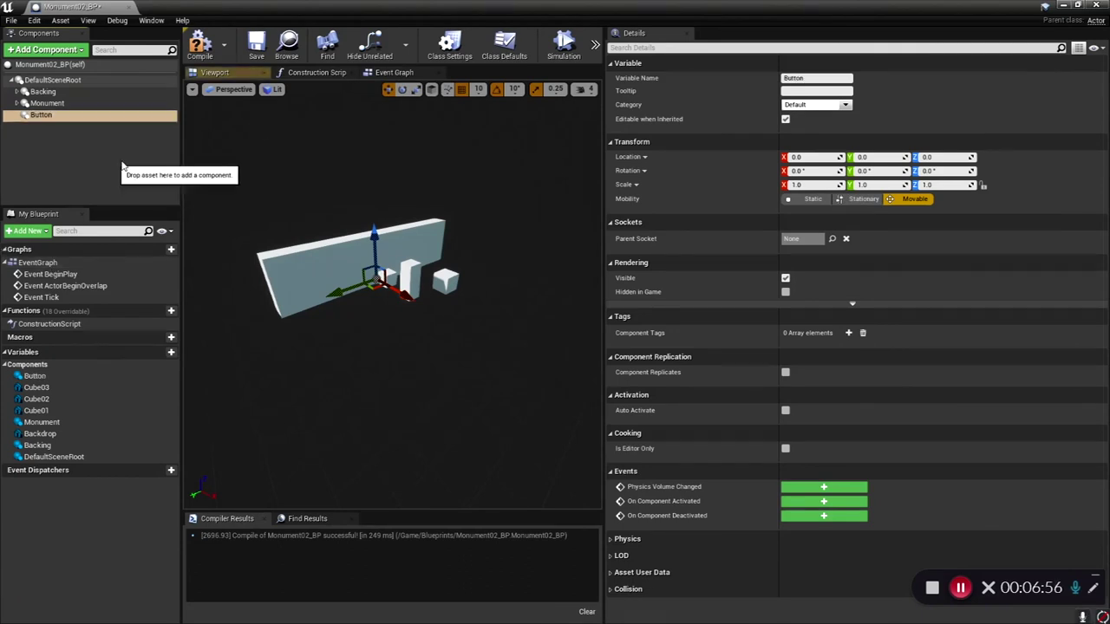
Add a Cube named Platform under the Button component and move Button to location X 270, Y 370.
click(46, 49)
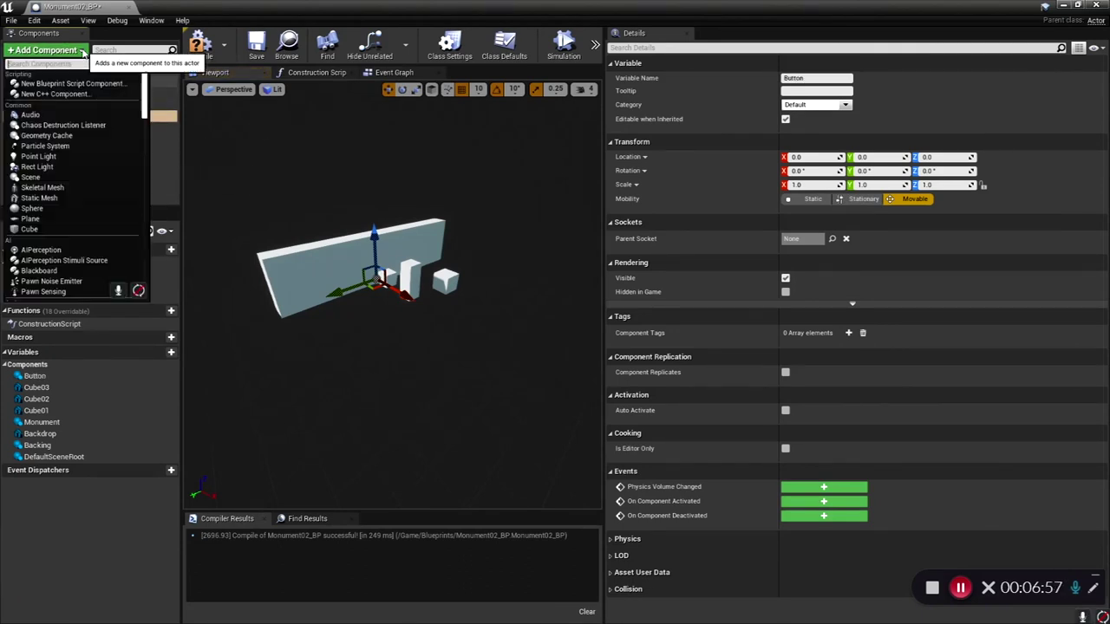
click(35, 229)
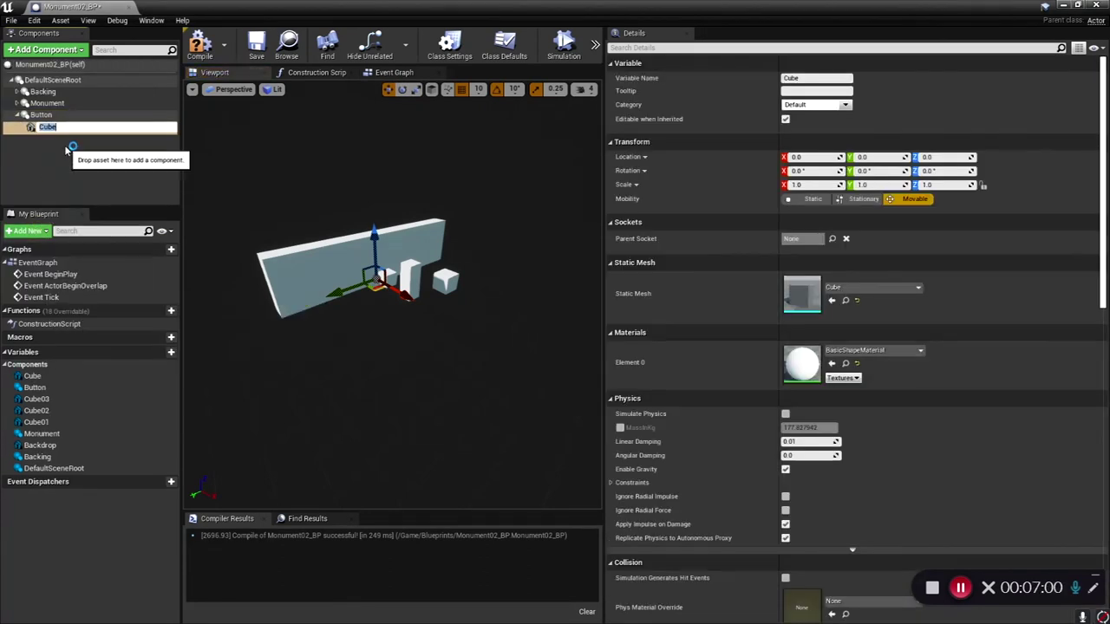
text(Platform)
key(Return)
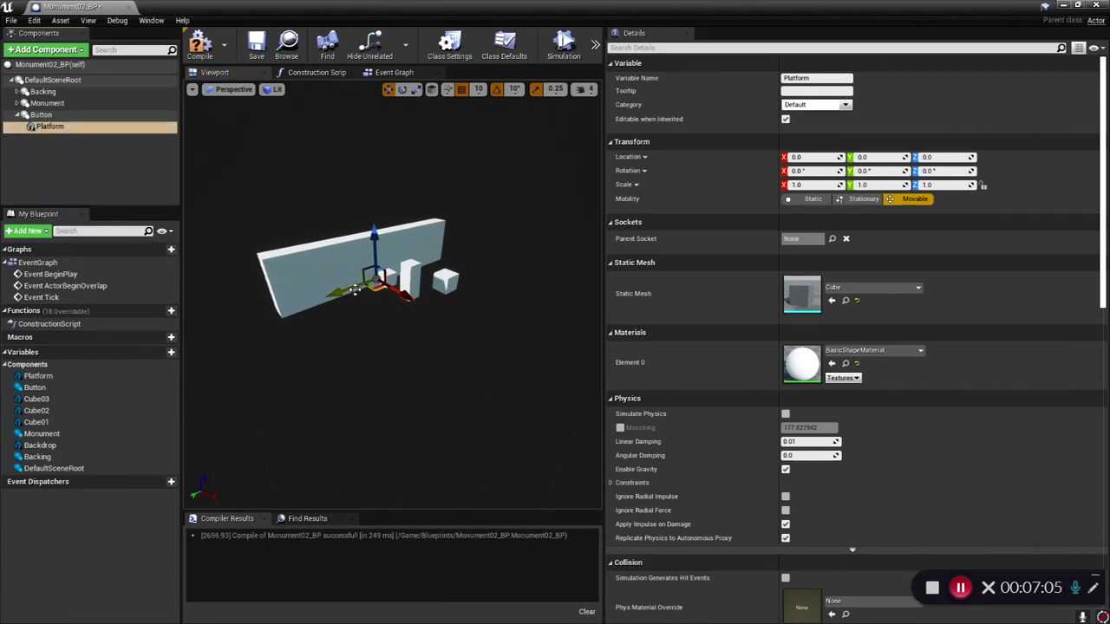
click(41, 114)
drag(371, 286, 347, 325)
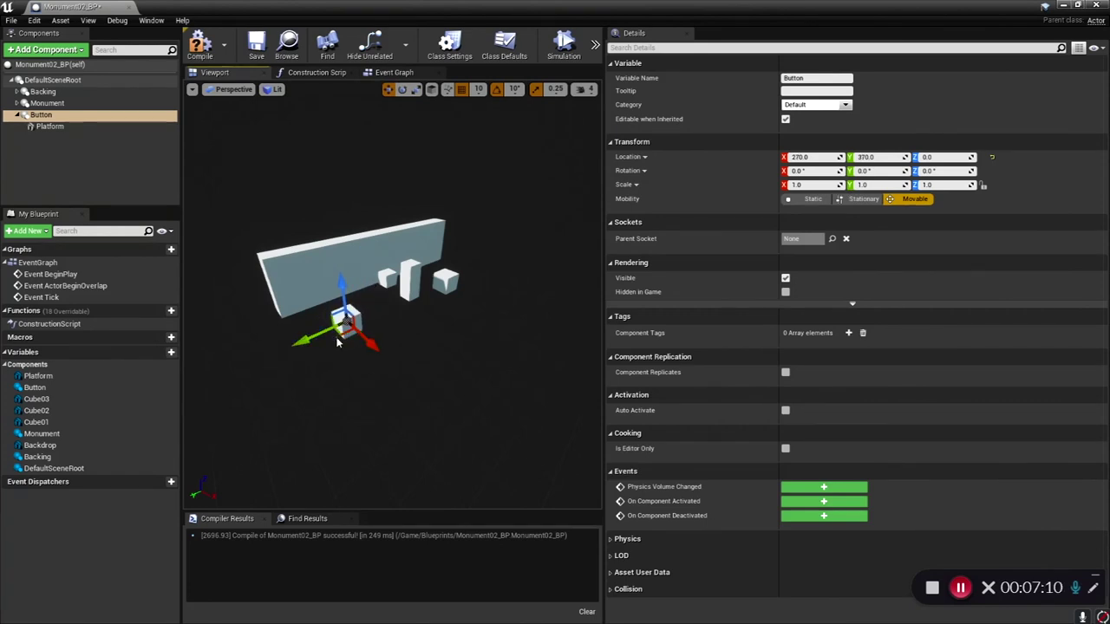
Apply FirstPersonProjectileMaterial to the Platform cube and flatten it to a Z scale of 0.25.
click(49, 127)
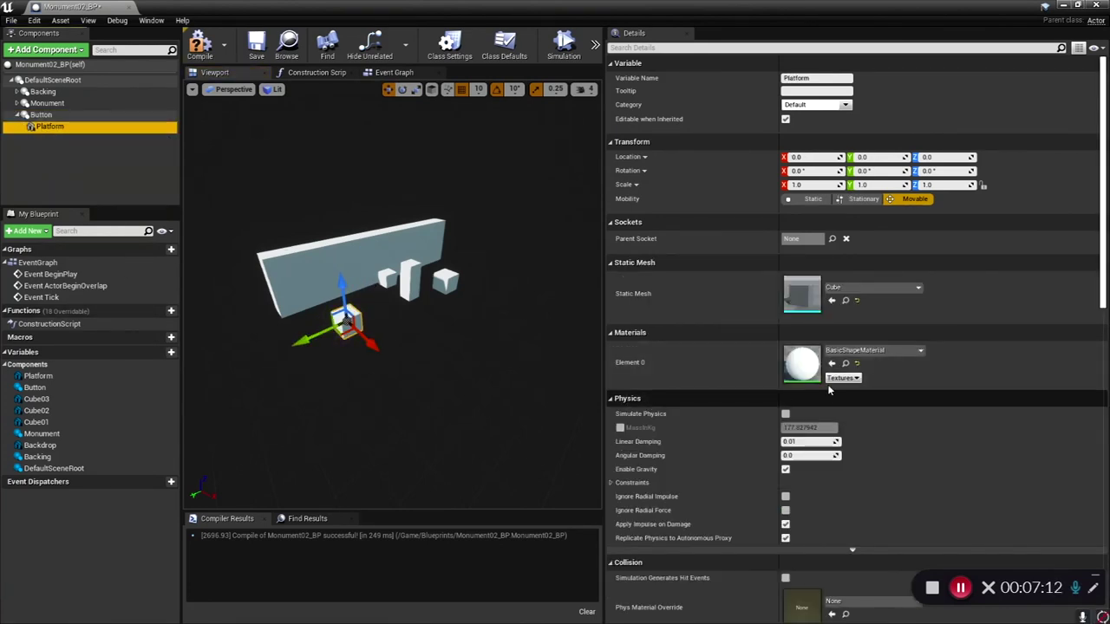
click(854, 350)
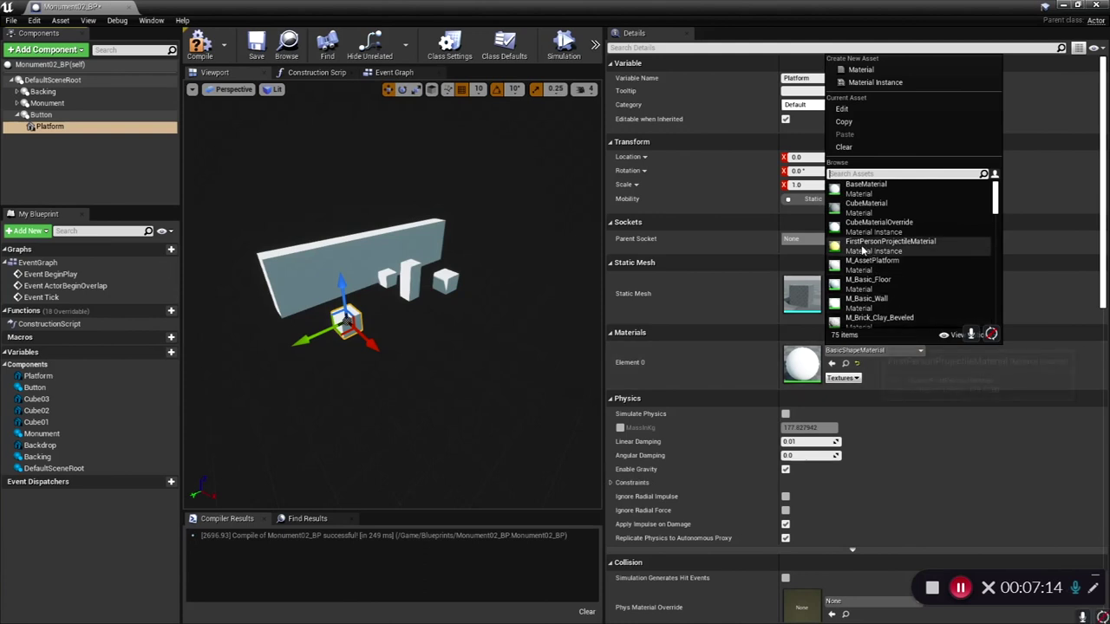
click(862, 246)
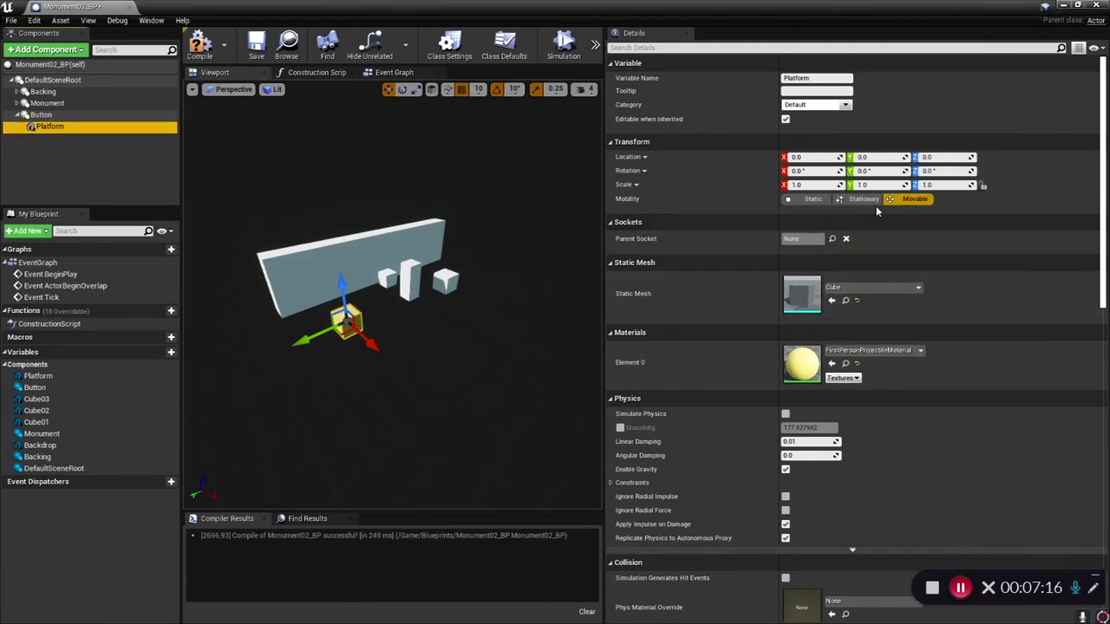
click(939, 185)
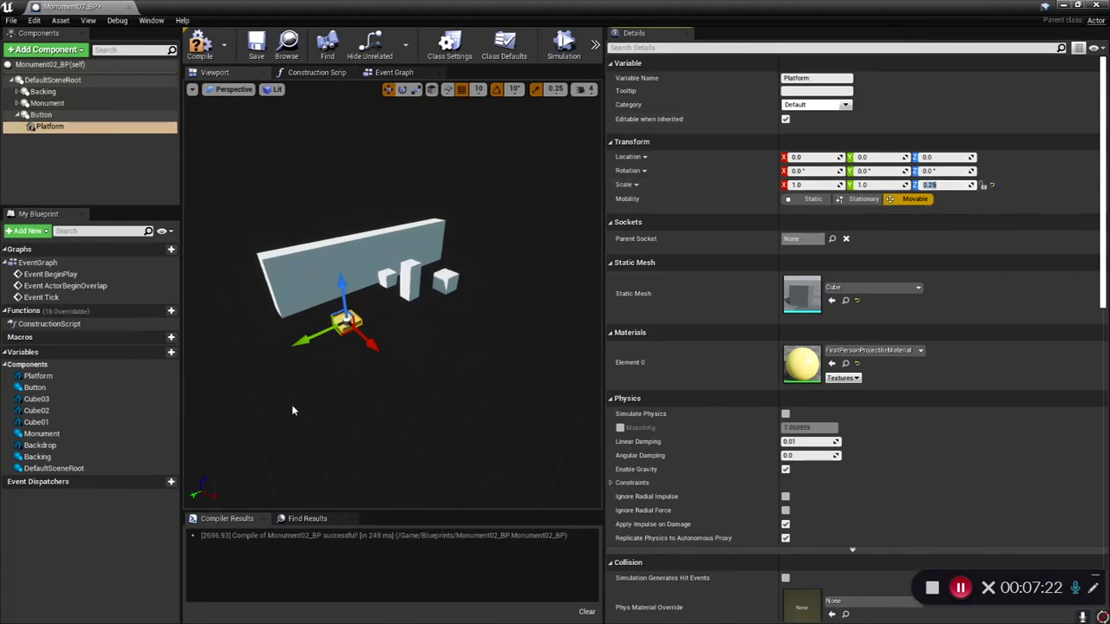
Add a Box Collision component under the Platform component.
click(41, 115)
click(45, 127)
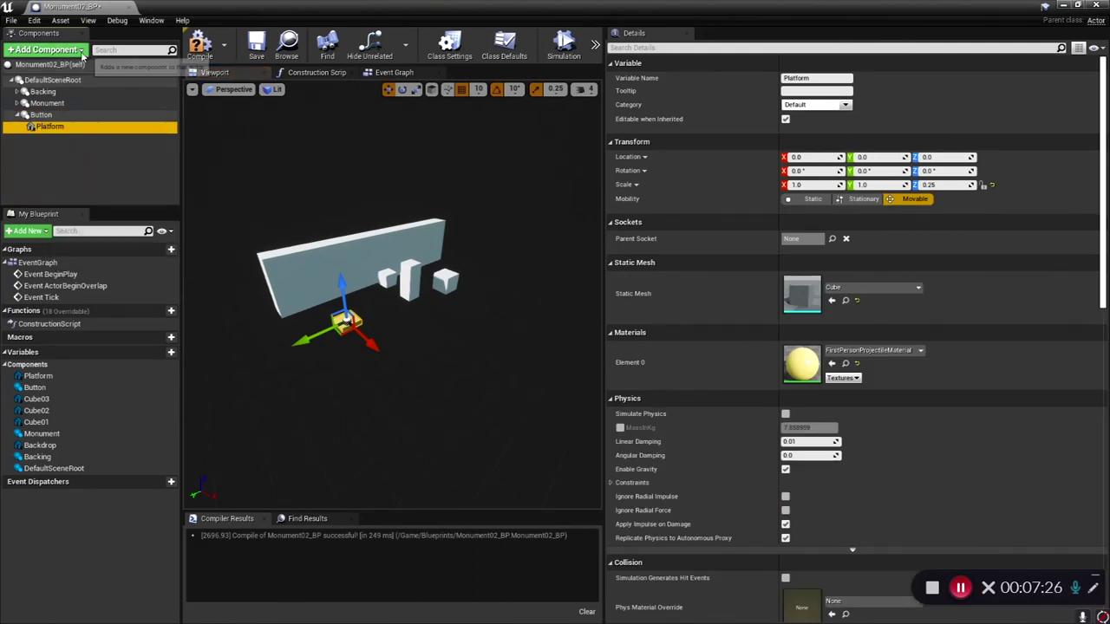
click(48, 50)
scroll(54, 230, down, 2)
scroll(54, 228, down, 5)
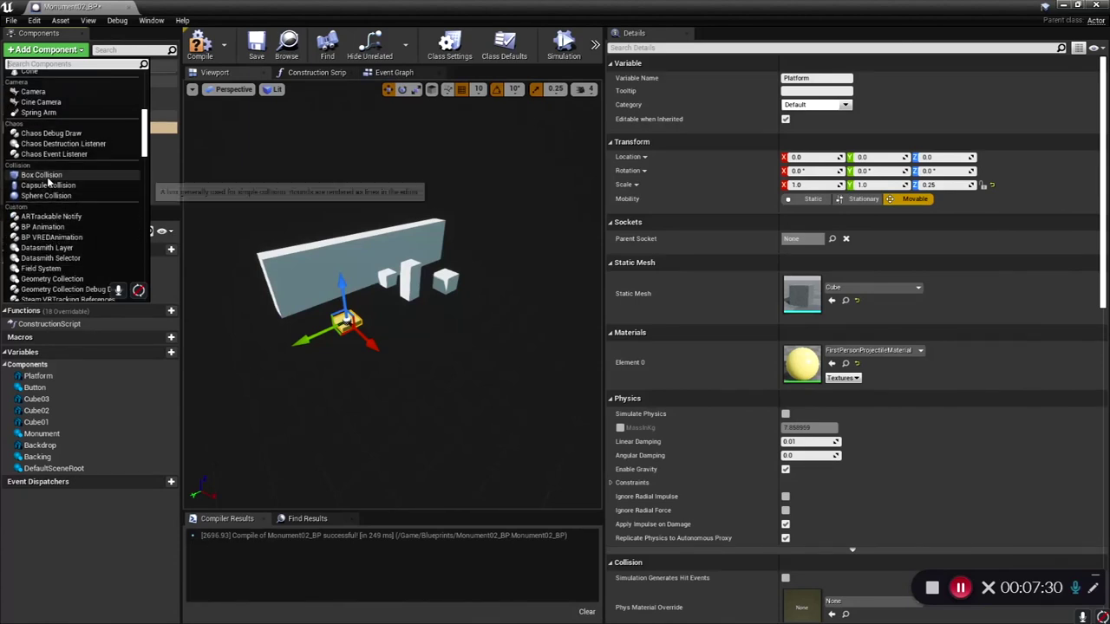
click(41, 175)
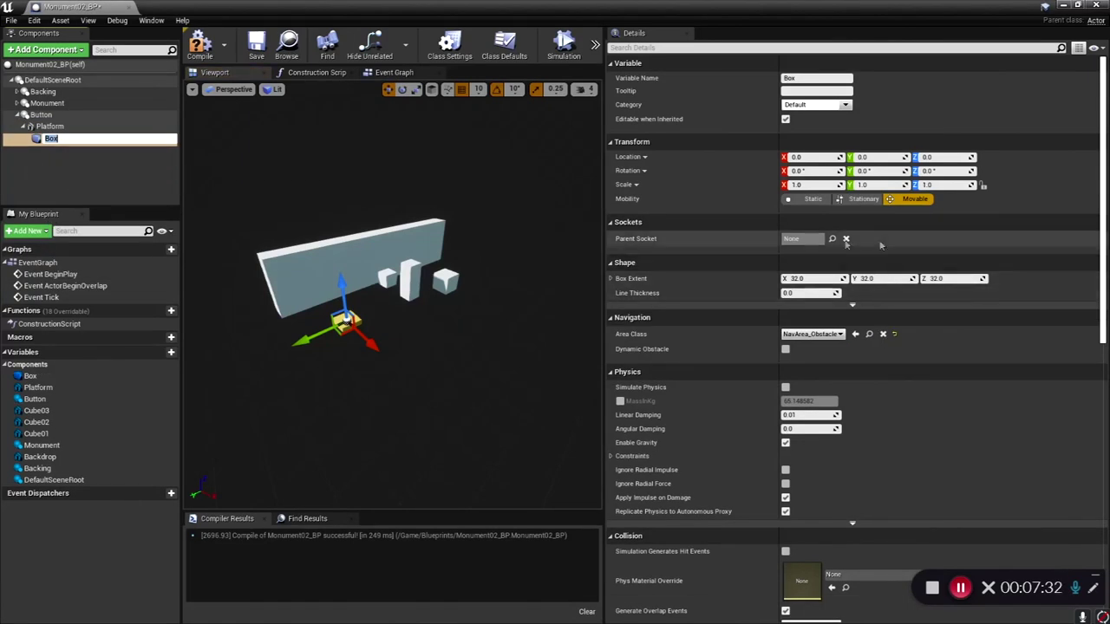
Raise the Box collision to Z location 80 above the platform and compile the Blueprint.
click(55, 127)
click(54, 137)
drag(343, 302, 342, 293)
key(w)
right_drag(347, 332, 344, 367)
key(a)
drag(360, 286, 361, 288)
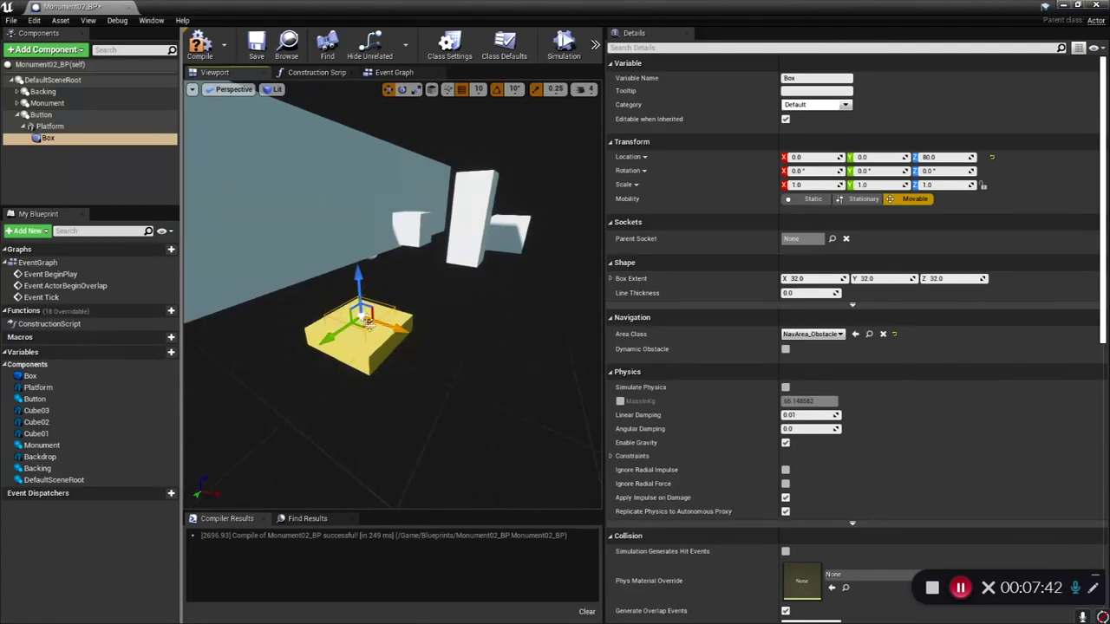
scroll(467, 326, down, 3)
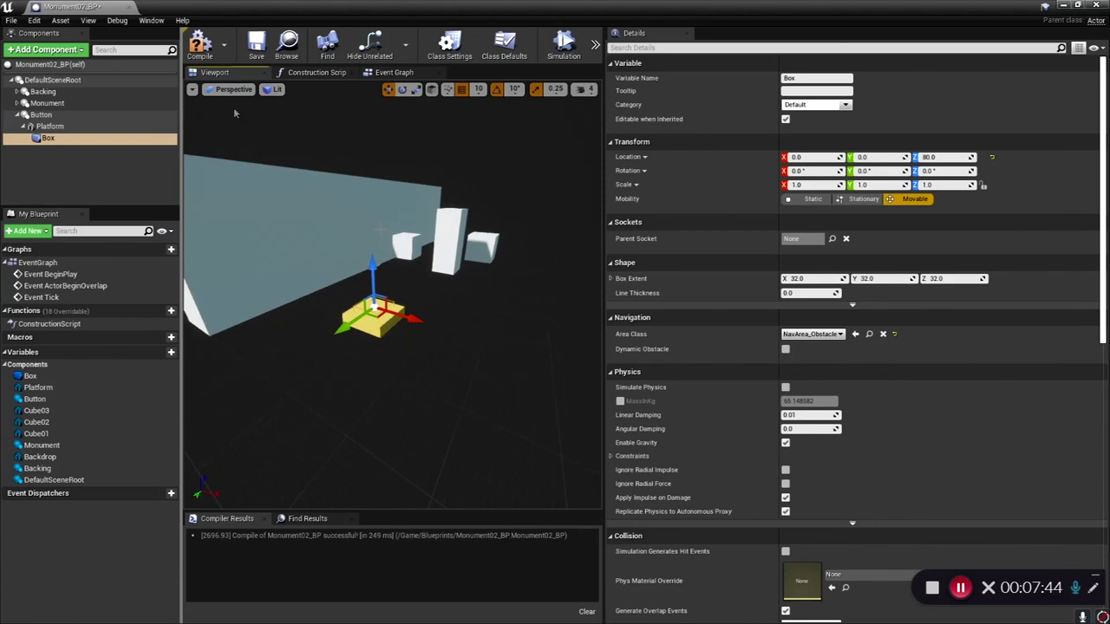
click(200, 46)
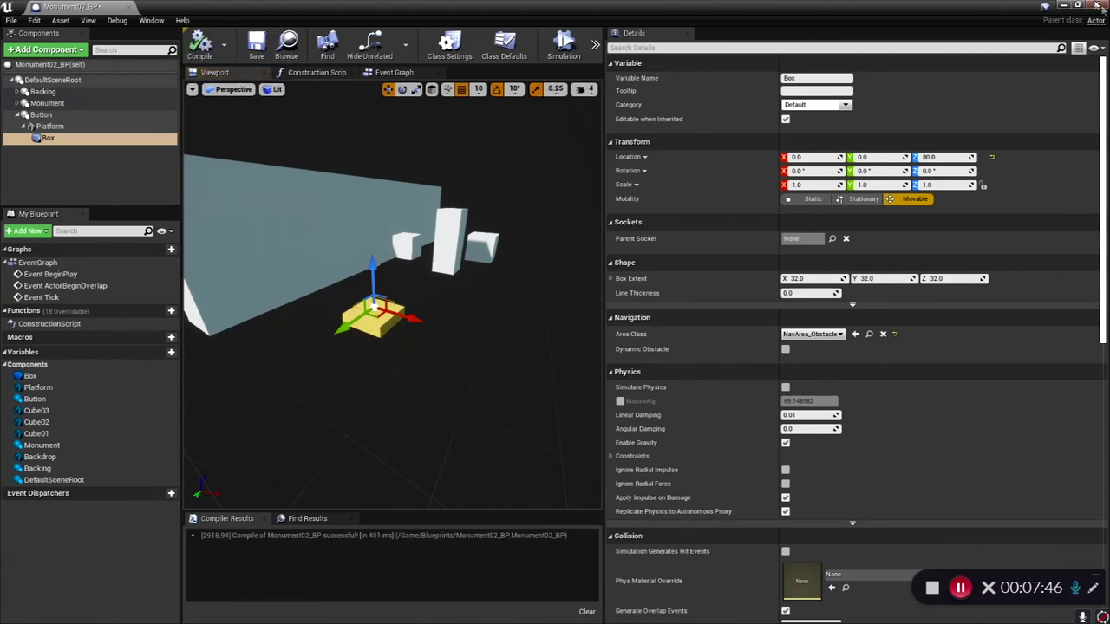
Switch to the level editor and select the Monument02_BP actor in the arena.
click(1064, 9)
key(a)
right_drag(592, 306, 589, 255)
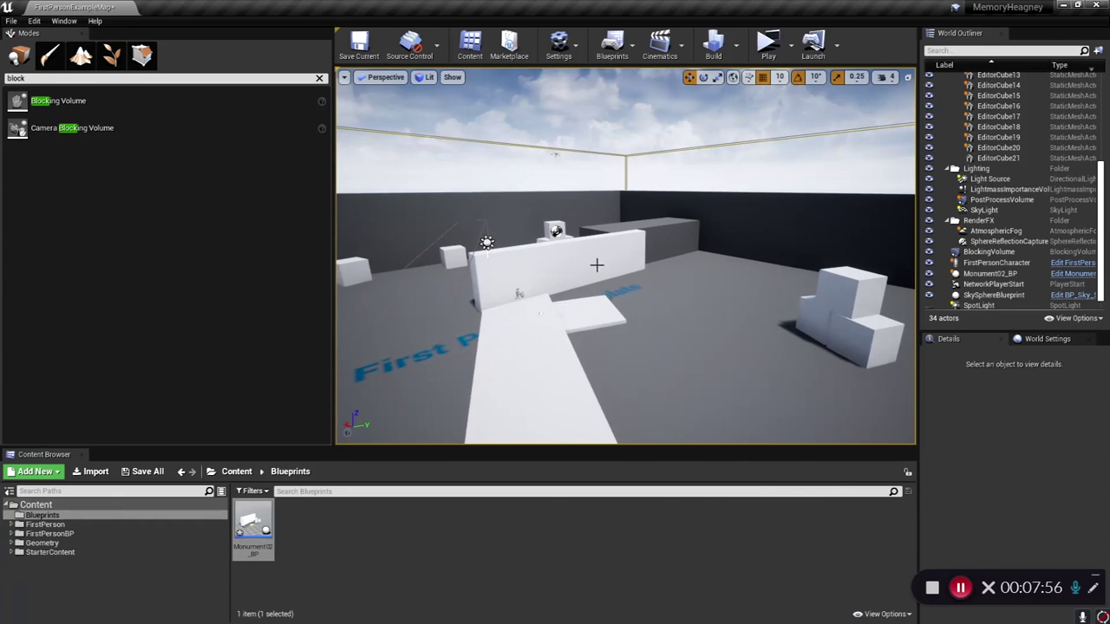
click(583, 257)
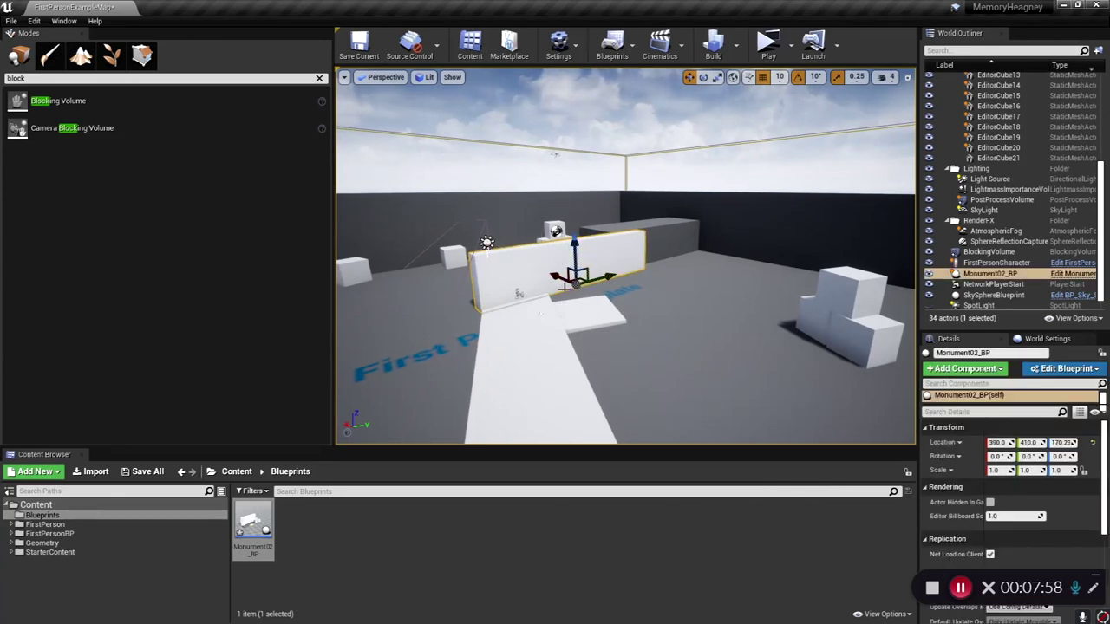
Reopen the Monument02_BP Blueprint to check its component layout, and return to the level.
double_click(250, 523)
scroll(383, 374, down, 4)
scroll(383, 374, up, 3)
click(1064, 7)
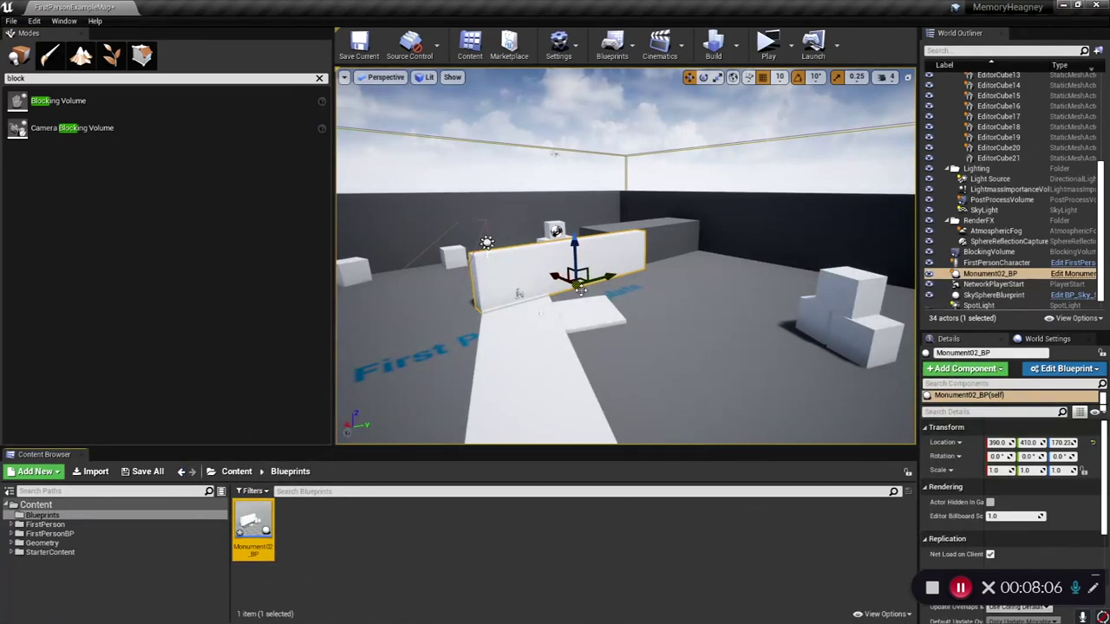
Rotate the Monument02_BP actor in the level about 180 degrees around its Z axis.
click(995, 262)
click(983, 274)
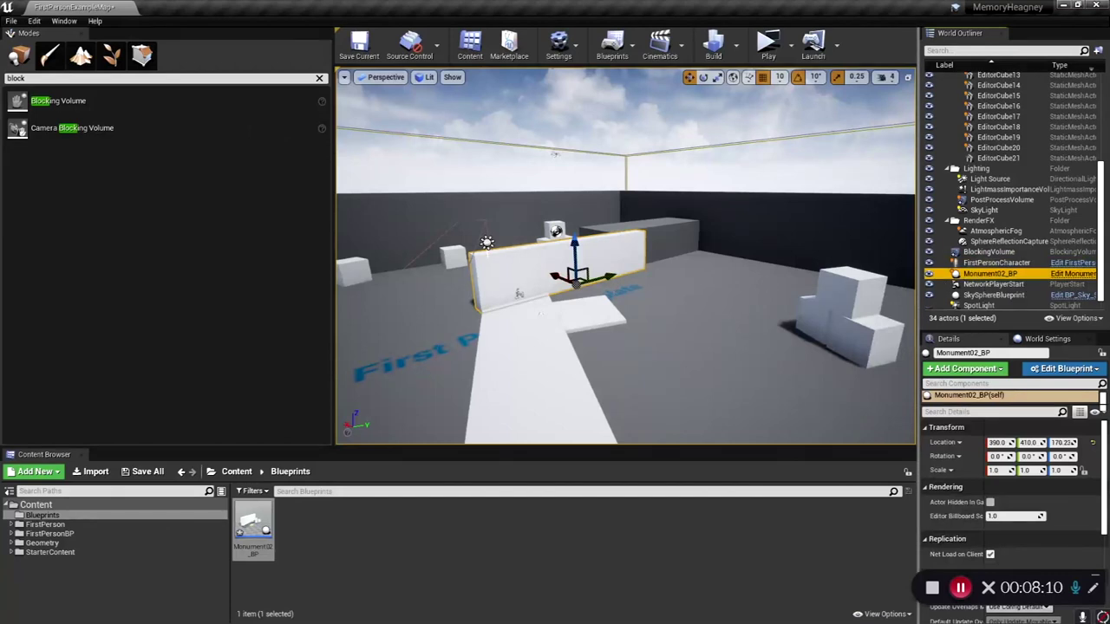
key(e)
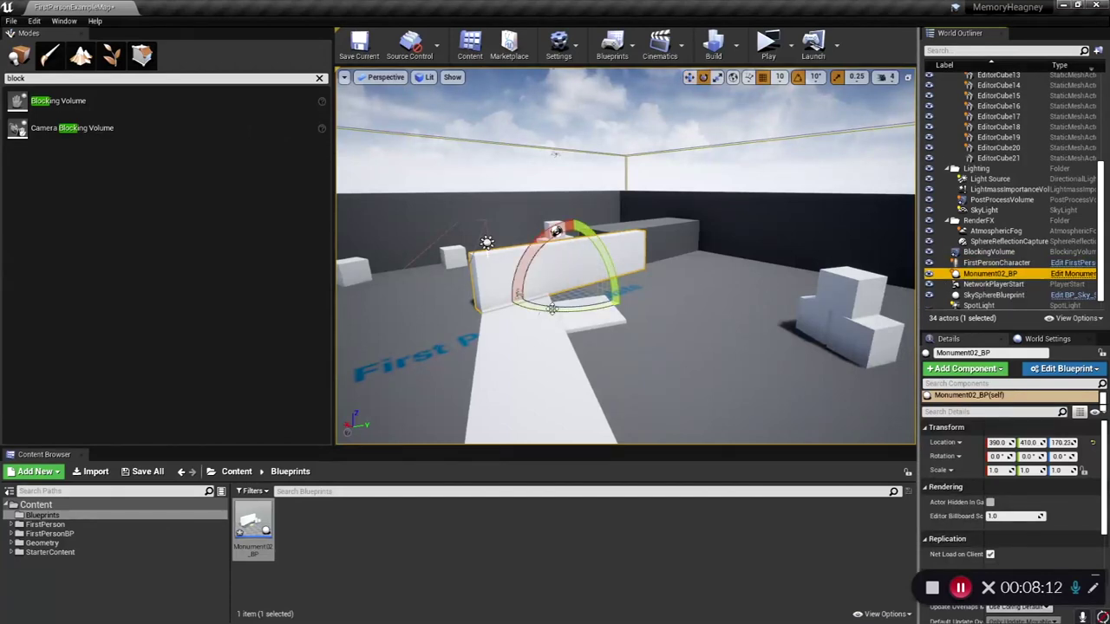
mouse_move(553, 311)
mouse_down()
mouse_move(572, 314)
mouse_move(554, 312)
mouse_up()
right_drag(570, 404, 569, 403)
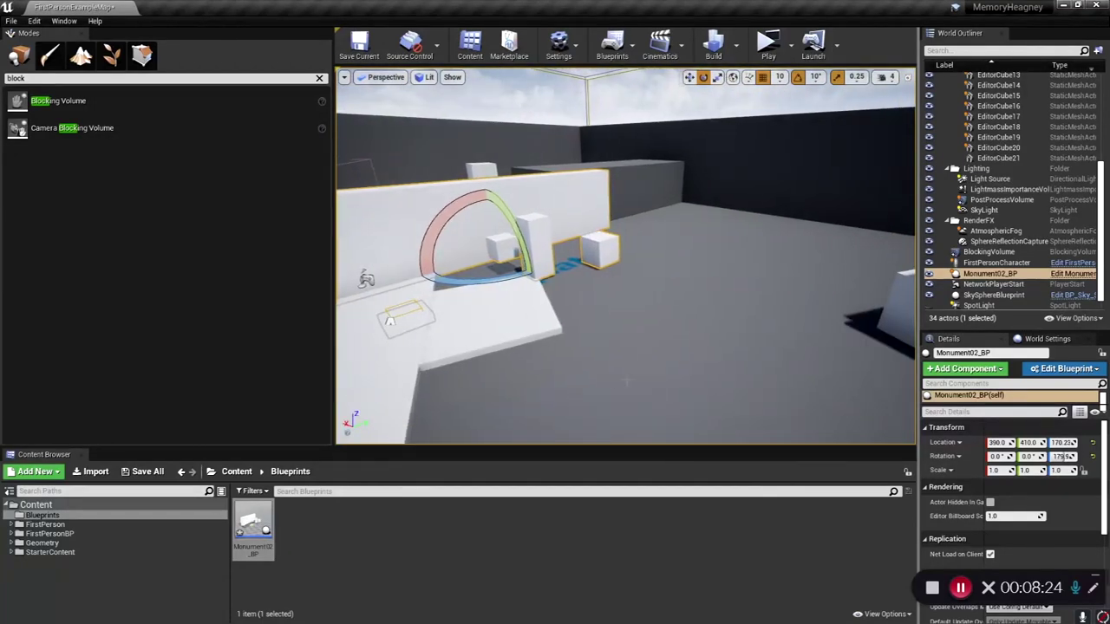
Select Wall3, narrow the level viewport, and examine the rotated monument from farther back.
click(689, 163)
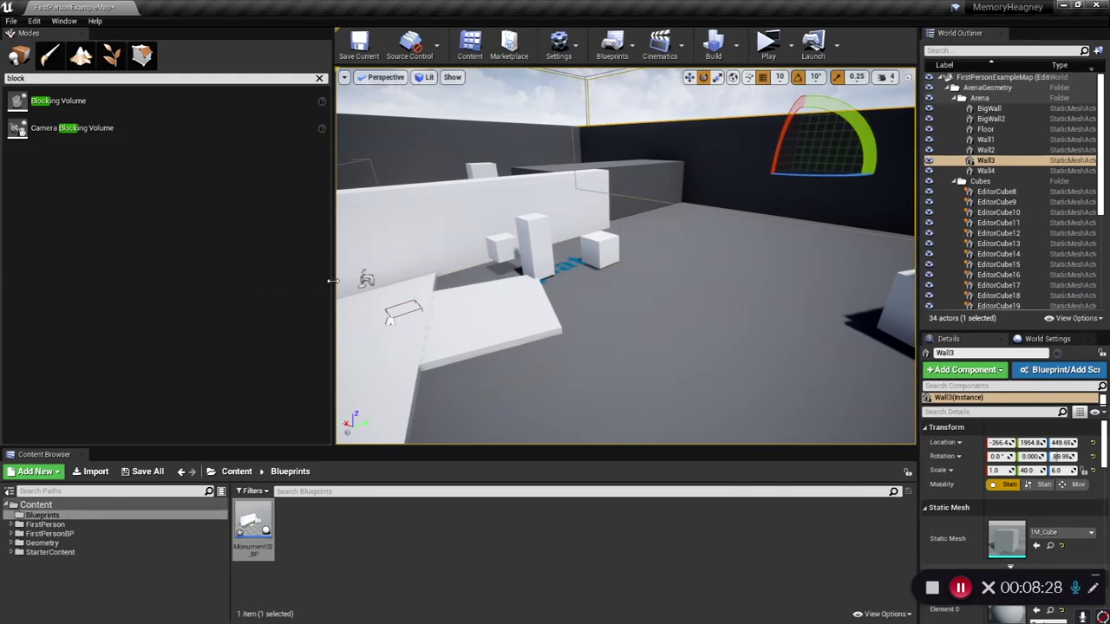
drag(334, 283, 495, 275)
right_drag(850, 350, 849, 350)
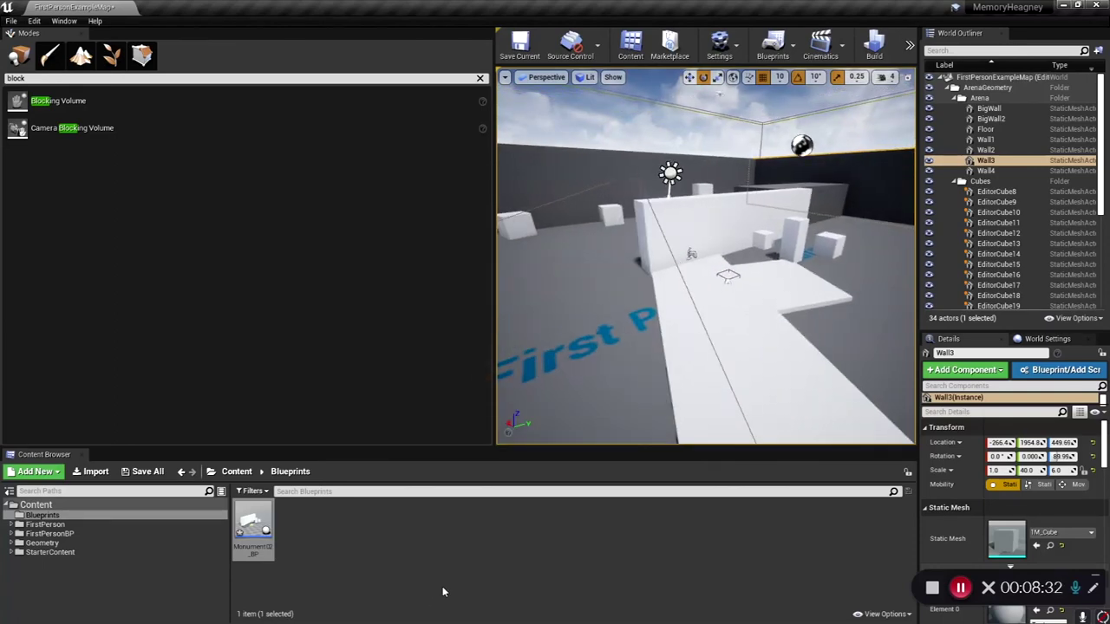
Reopen the Monument02_BP Blueprint in a window beside the level viewport, and try moving the Box component along its Y axis.
double_click(253, 527)
drag(934, 13, 410, 37)
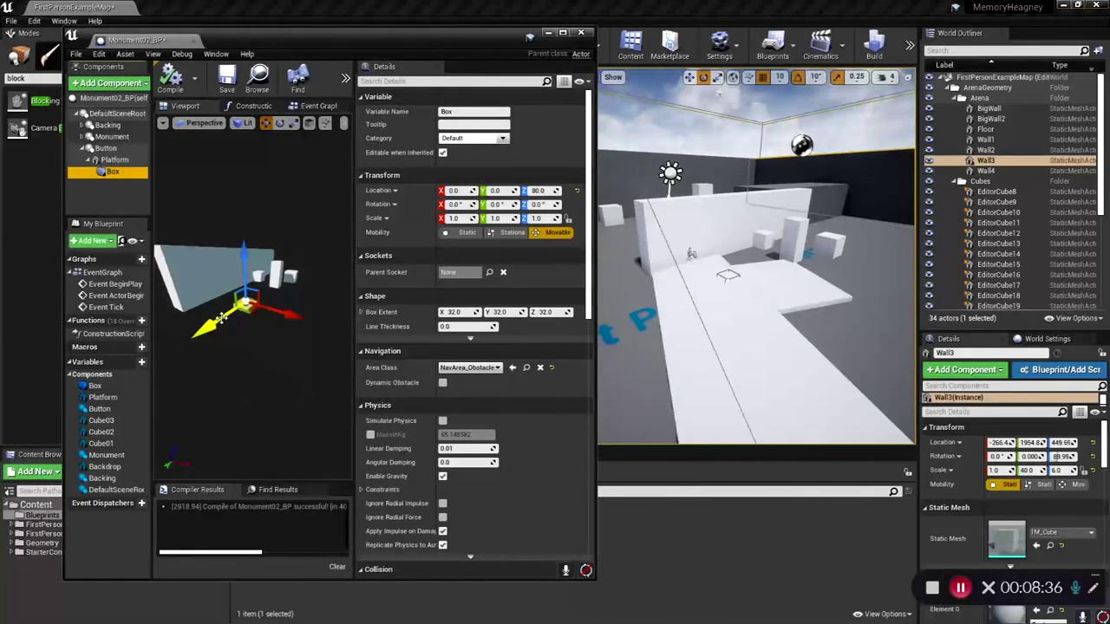
drag(221, 317, 236, 313)
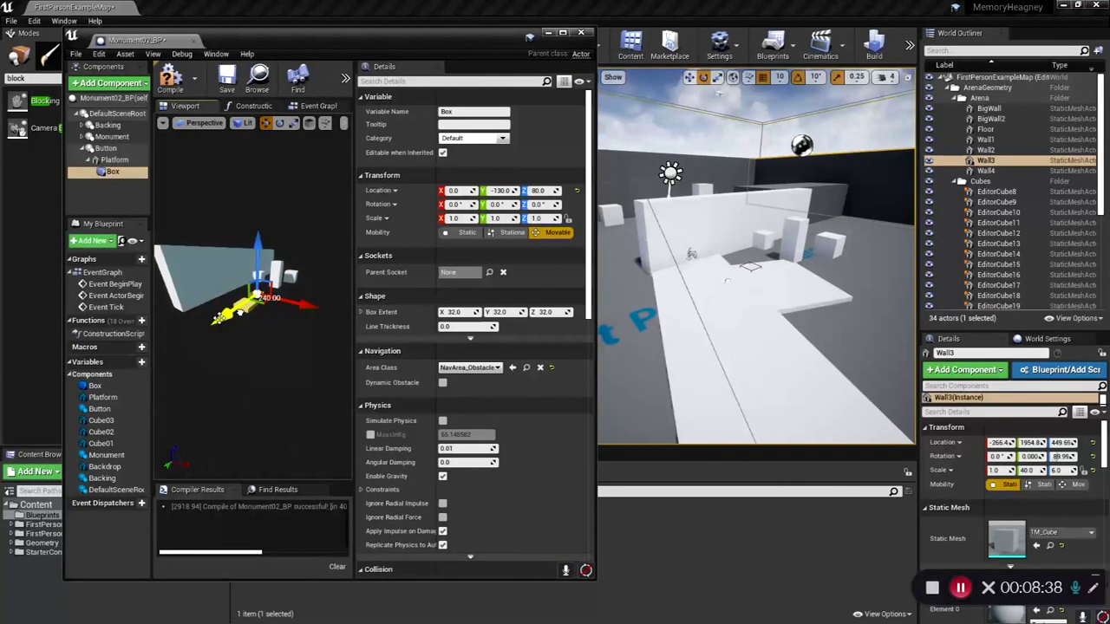
key(ctrl+z)
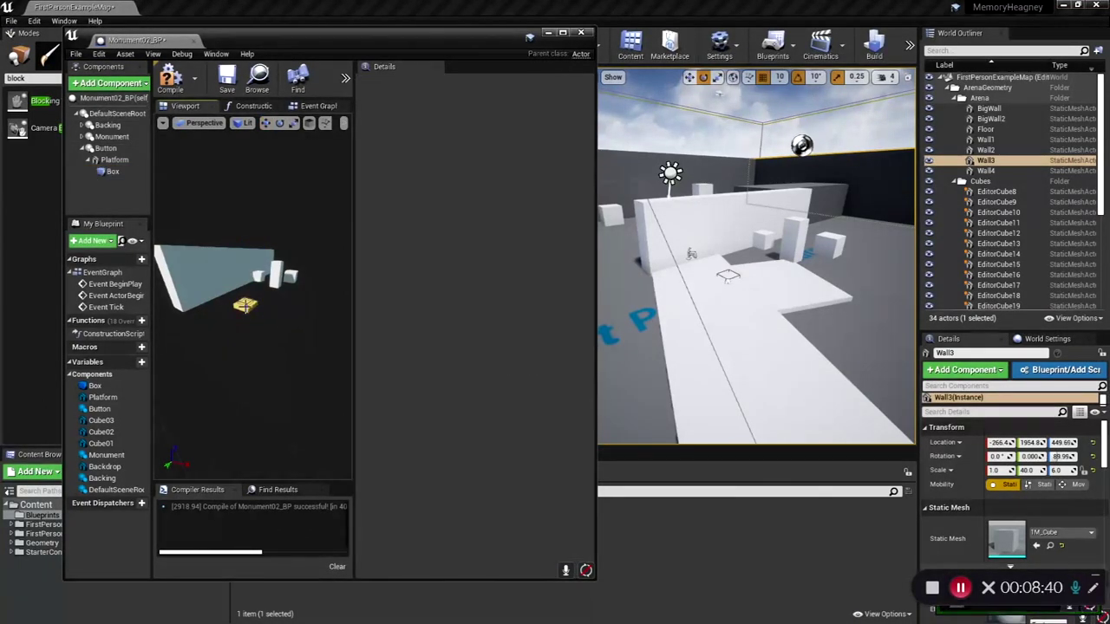
Select the whole Button component group and move it across the floor plane to about X 380, Y 210.
click(246, 305)
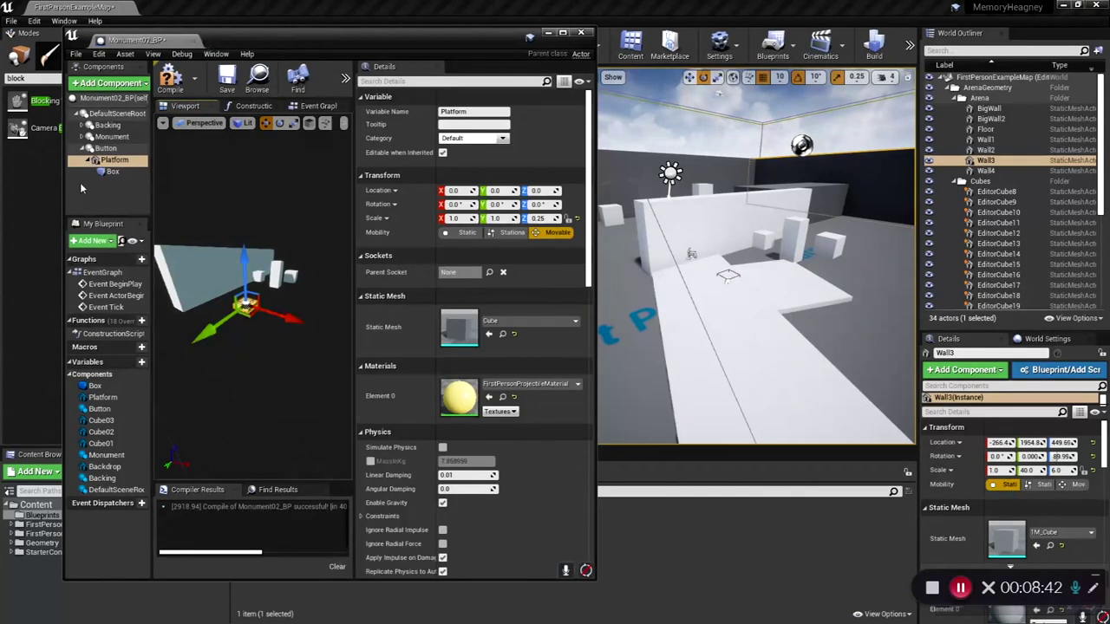
click(104, 148)
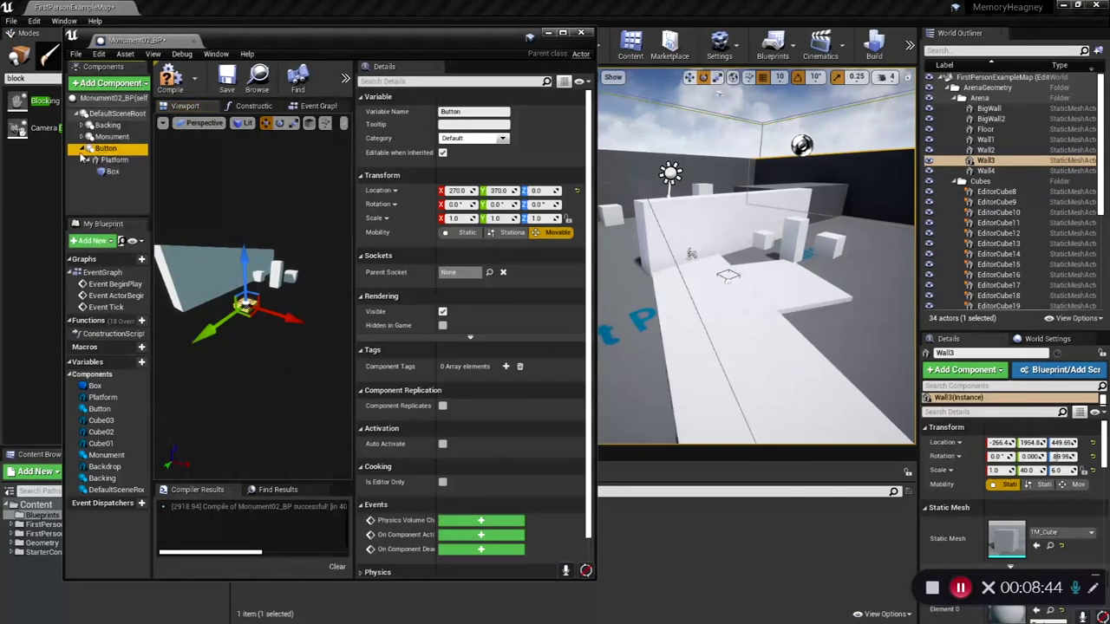
click(109, 168)
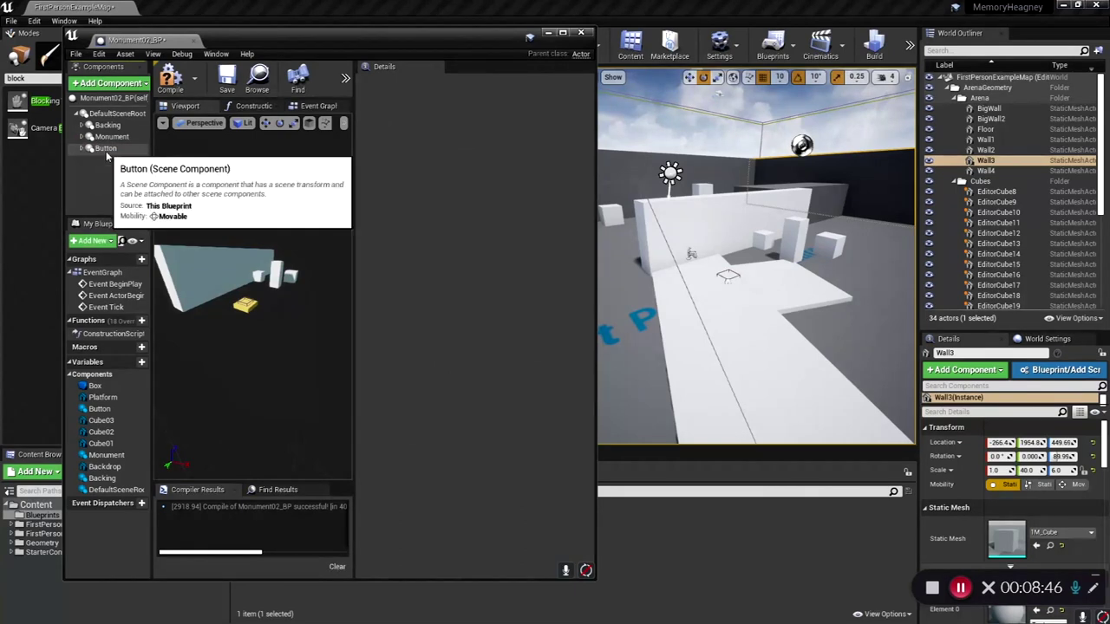
click(99, 150)
drag(247, 311, 275, 304)
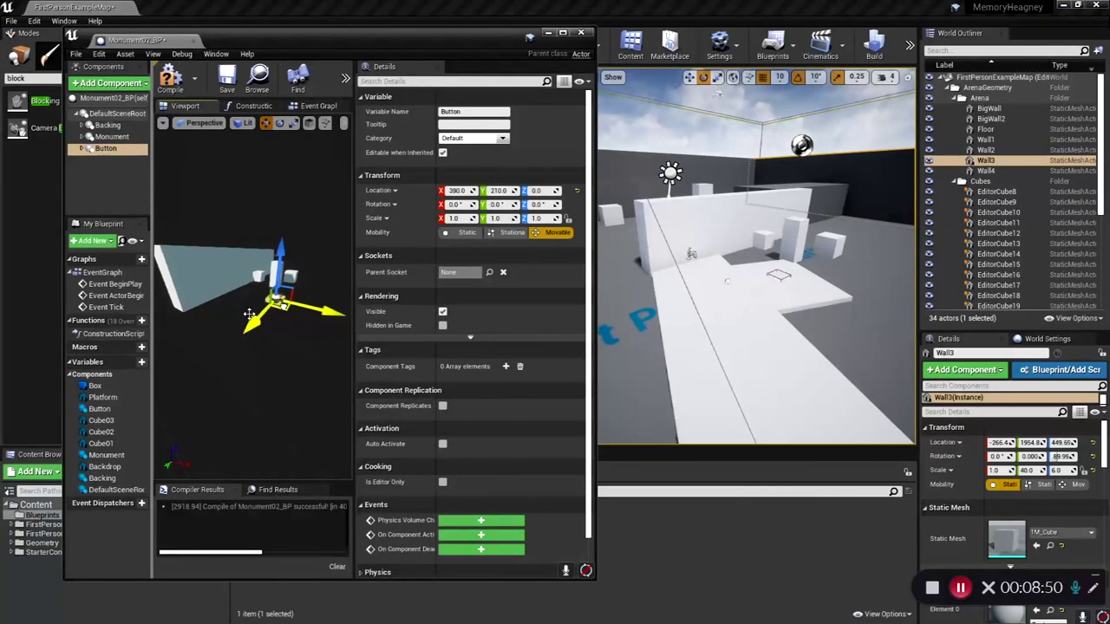
Rotate the Button component 20 degrees around its Z axis and raise it to Z 20.
key(e)
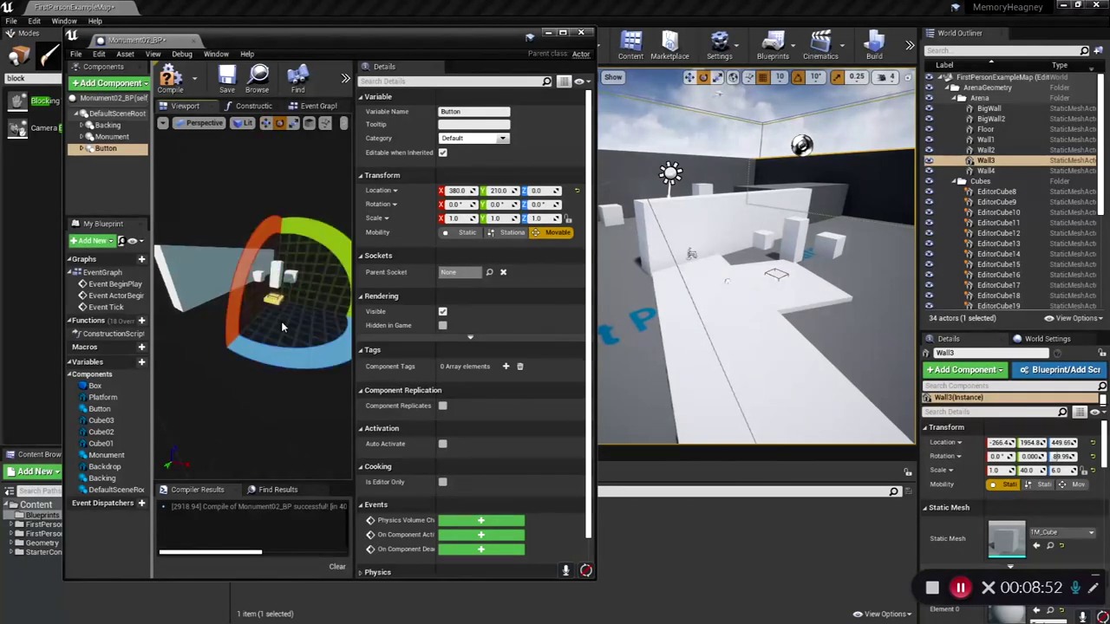
drag(290, 351, 290, 351)
key(w)
drag(275, 272, 276, 268)
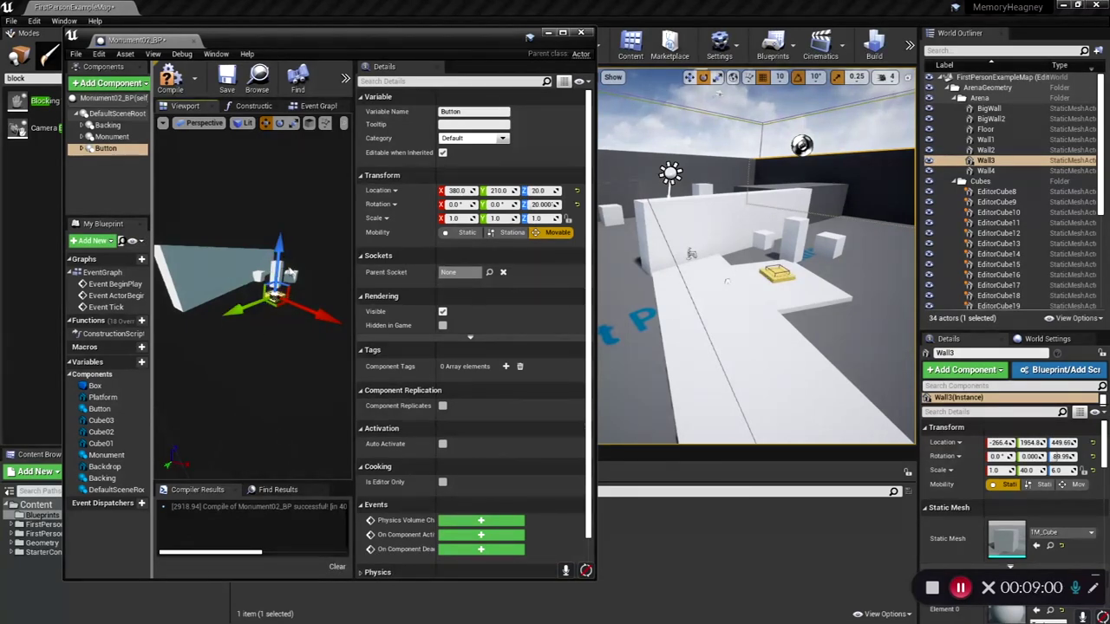
Move the Monument component to about X 380, Y -100, Z -10, compile the Blueprint and return to the level.
click(87, 137)
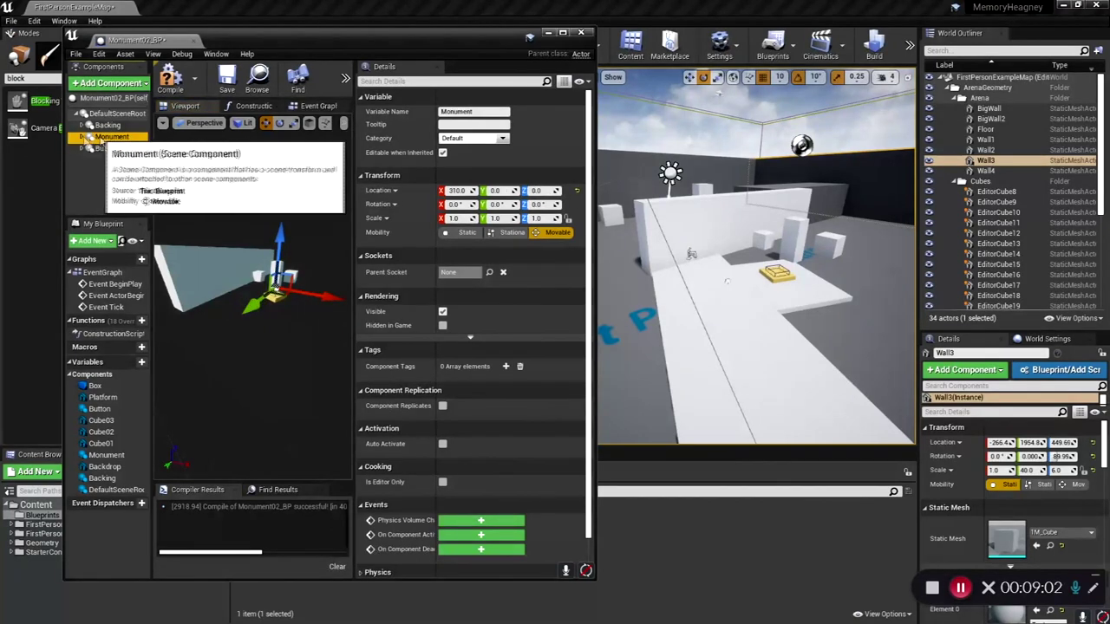
drag(284, 295, 286, 296)
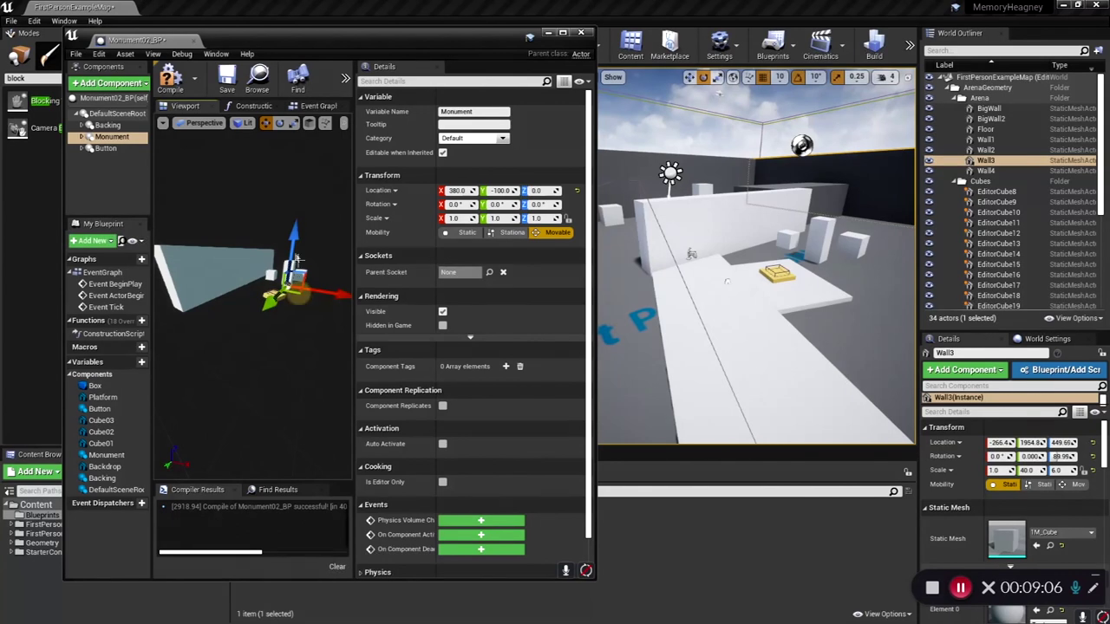
drag(289, 239, 291, 247)
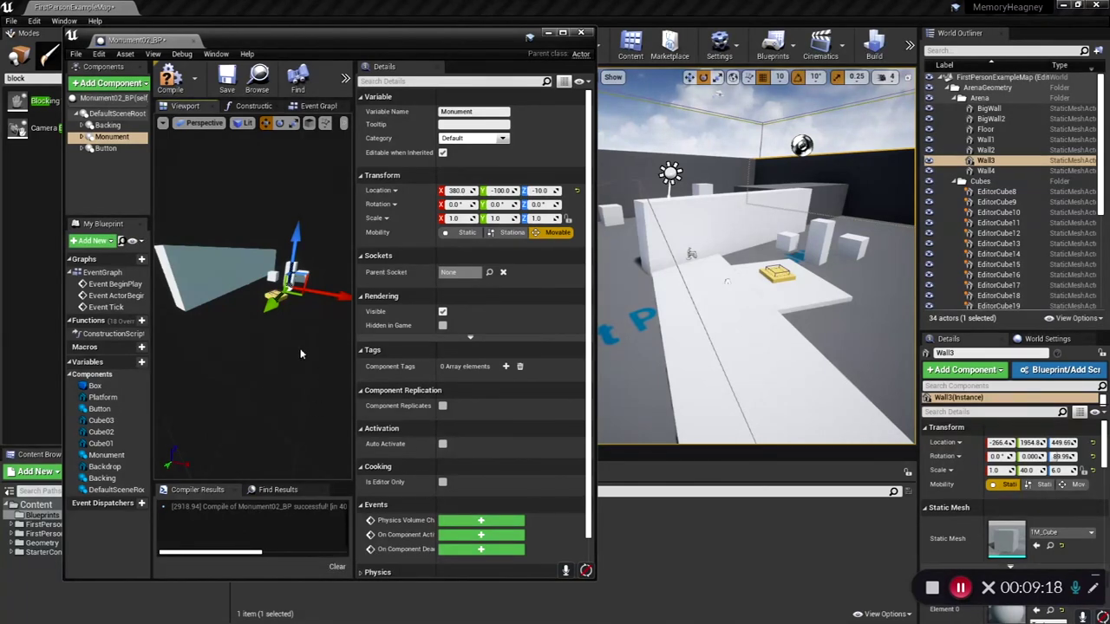
scroll(286, 343, down, 2)
scroll(273, 335, up, 1)
scroll(276, 336, down, 2)
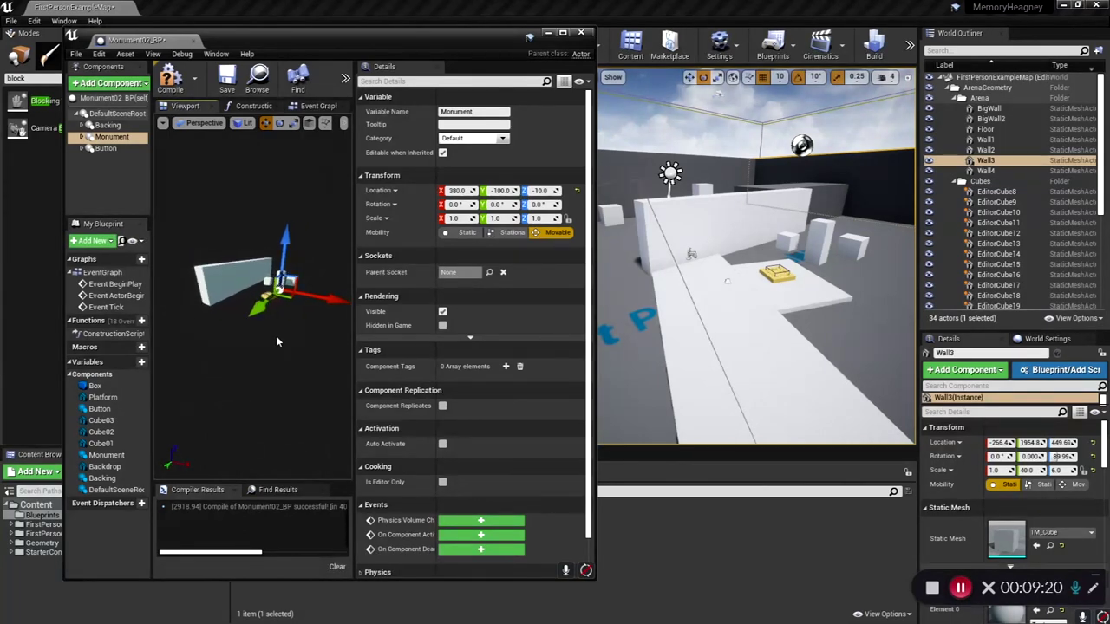
scroll(276, 339, up, 1)
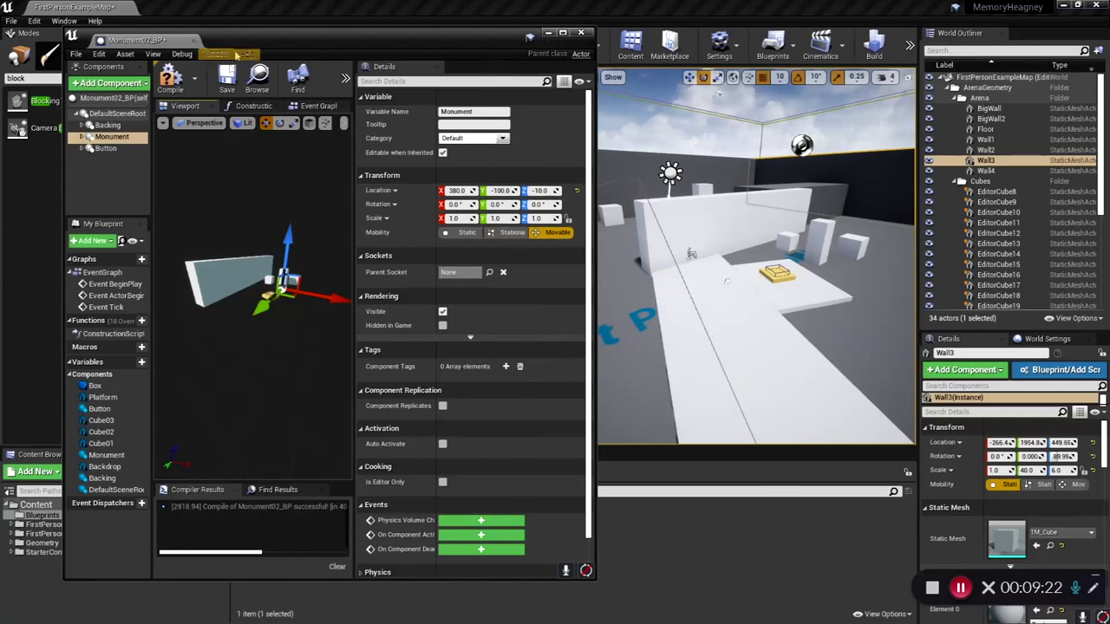
click(219, 78)
click(547, 34)
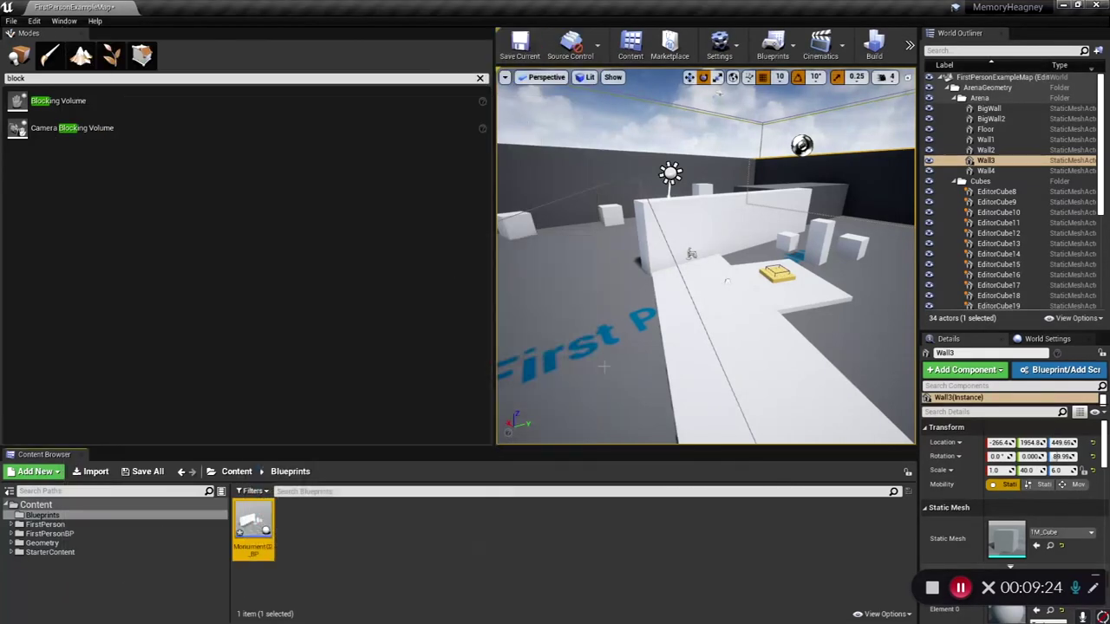
Widen the level viewport and view the monument's cubes and yellow button platform from closer up.
right_drag(706, 339, 706, 339)
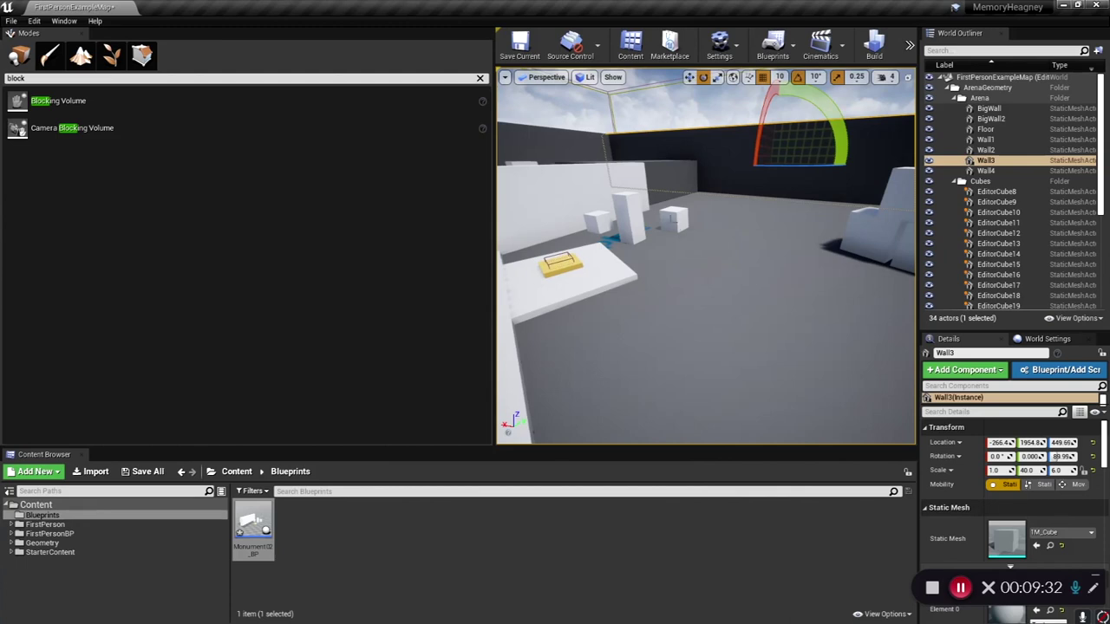
click(619, 87)
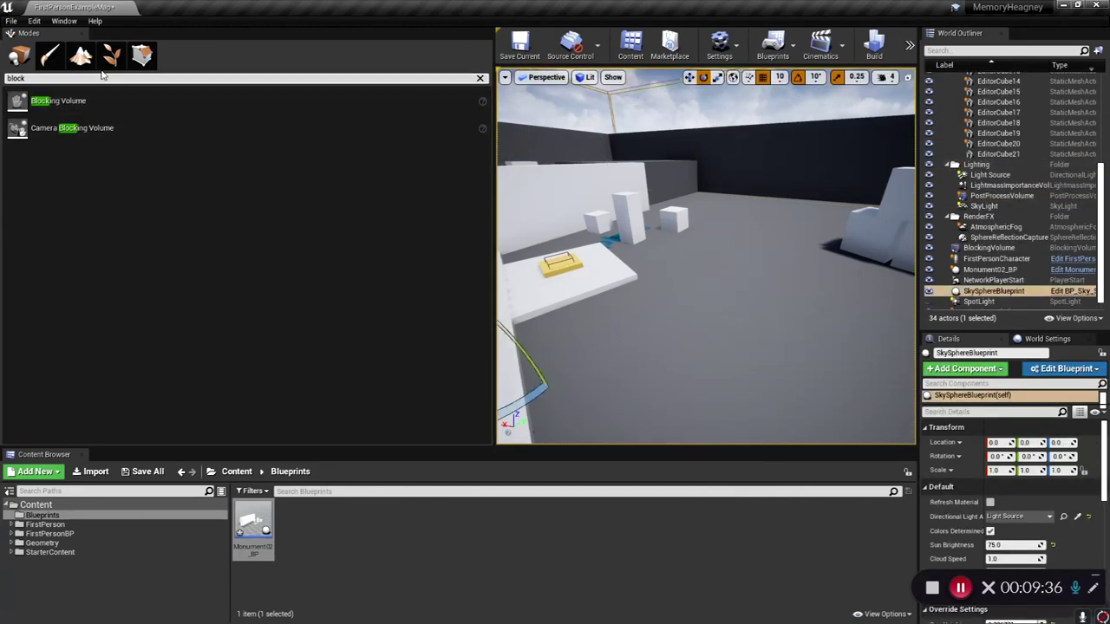
drag(496, 116, 202, 93)
right_drag(350, 164, 486, 228)
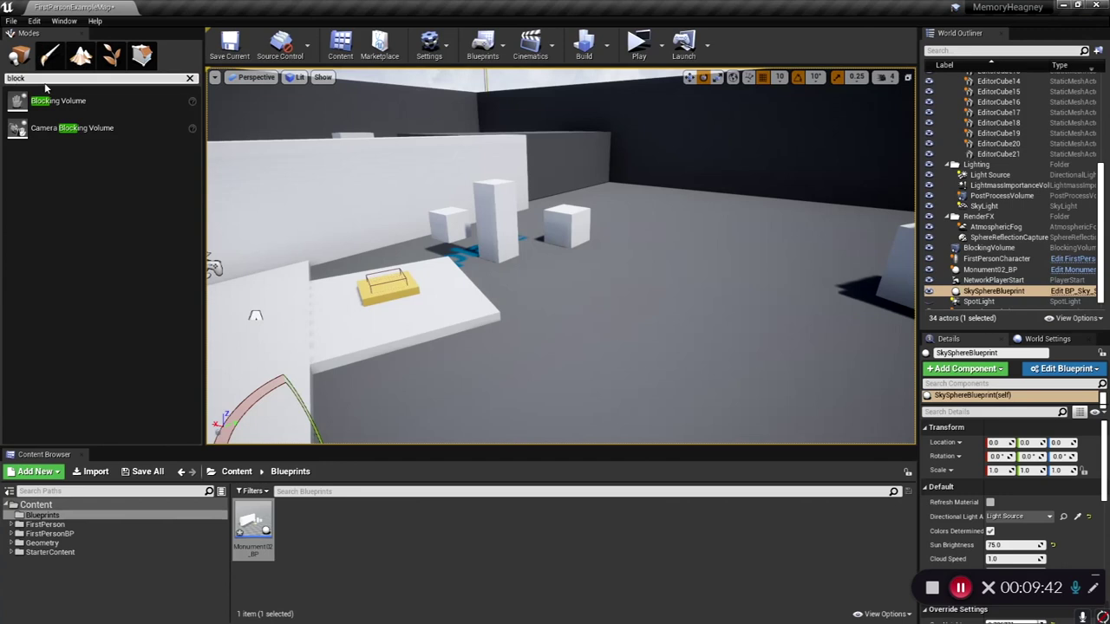
Clear the class search and place a Spot Light on the open floor beside the monument's cubes.
click(190, 78)
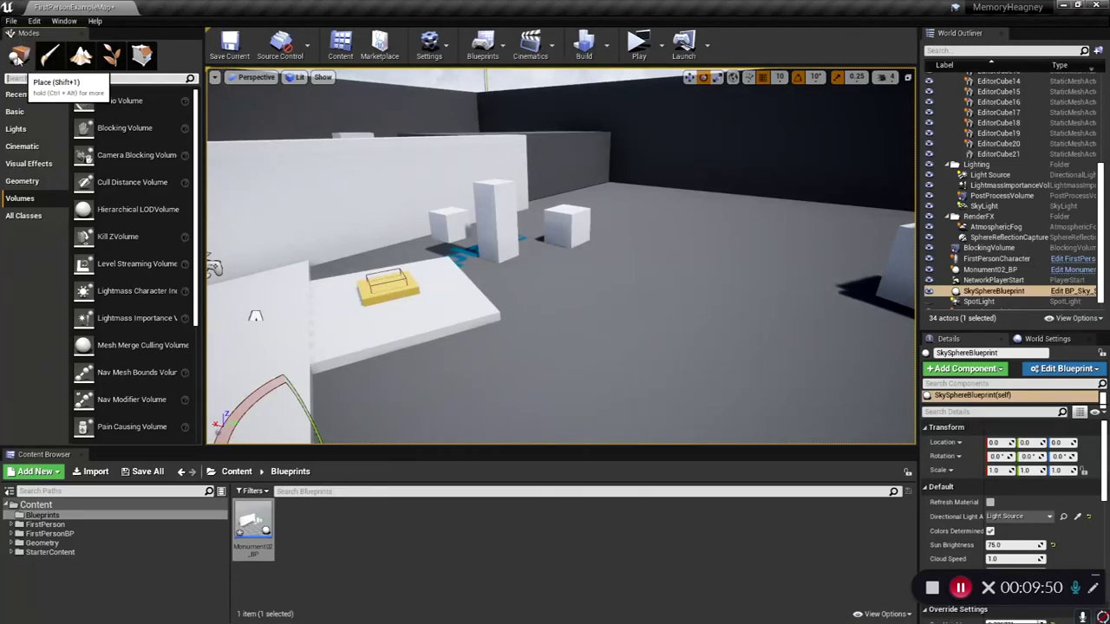
click(18, 128)
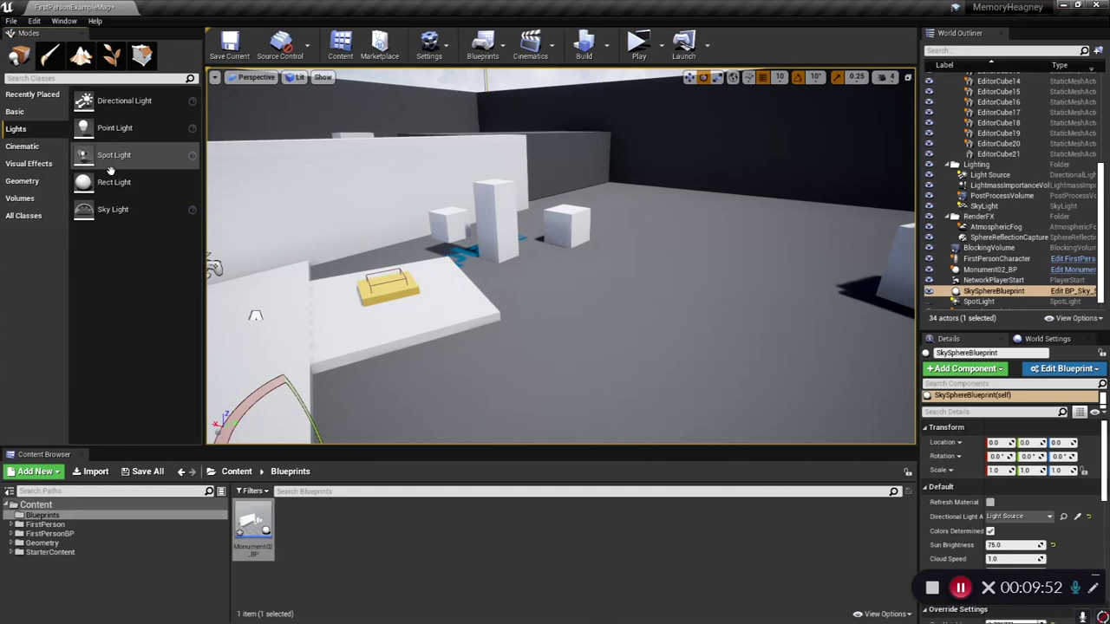
drag(108, 155, 610, 238)
drag(644, 274, 649, 252)
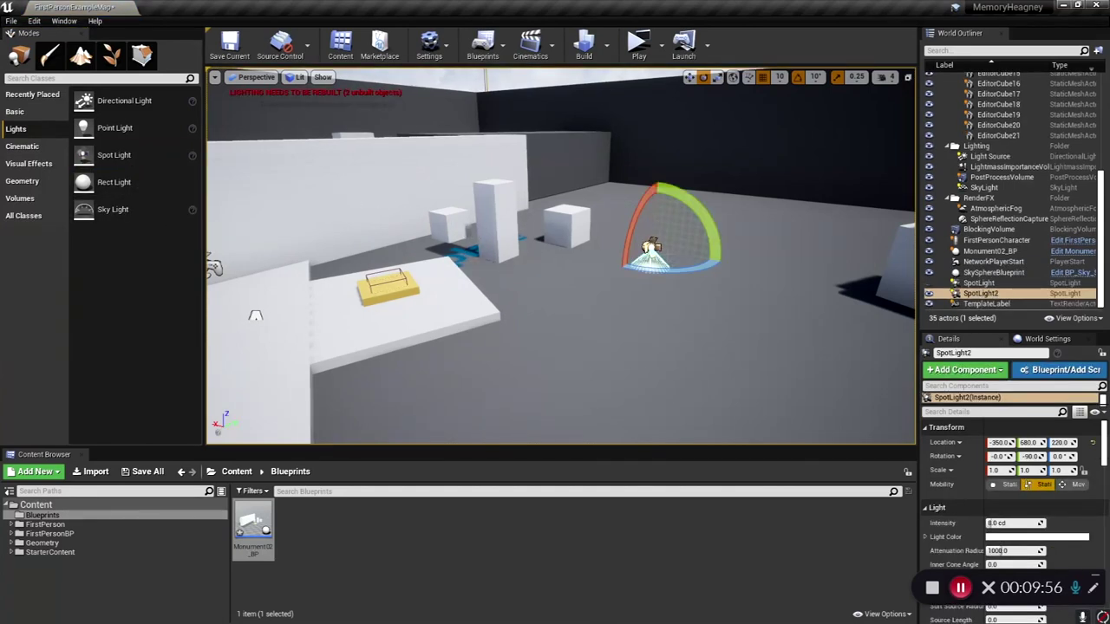
Rotate the new spot light to a Y rotation of 0 degrees, facing the cubes, and raise it to about Z 240.
drag(716, 241, 696, 210)
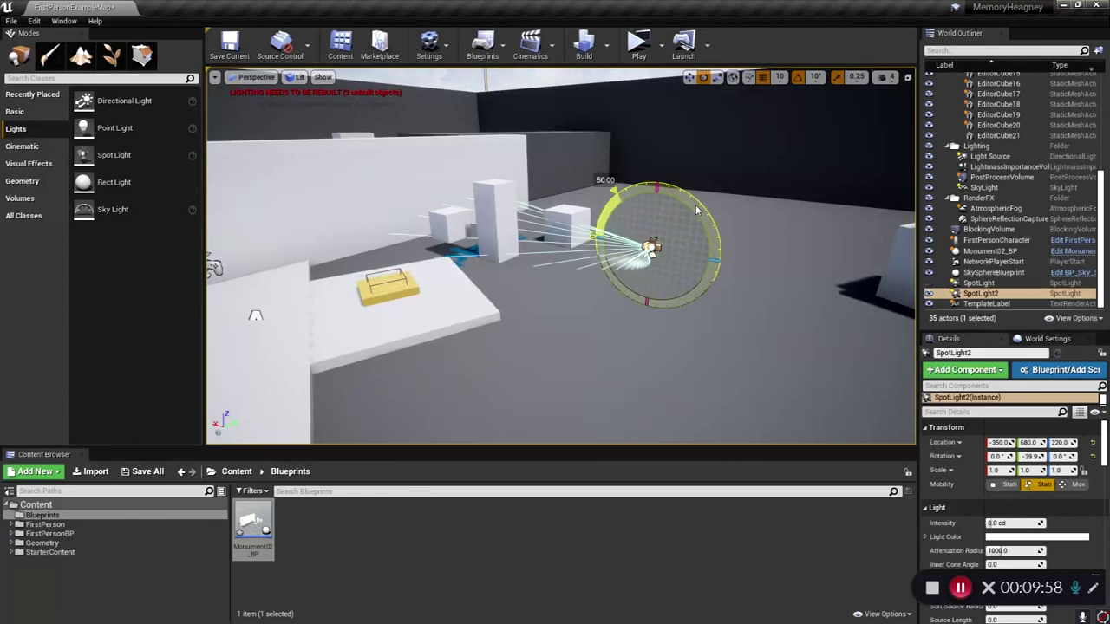
drag(696, 210, 694, 210)
key(w)
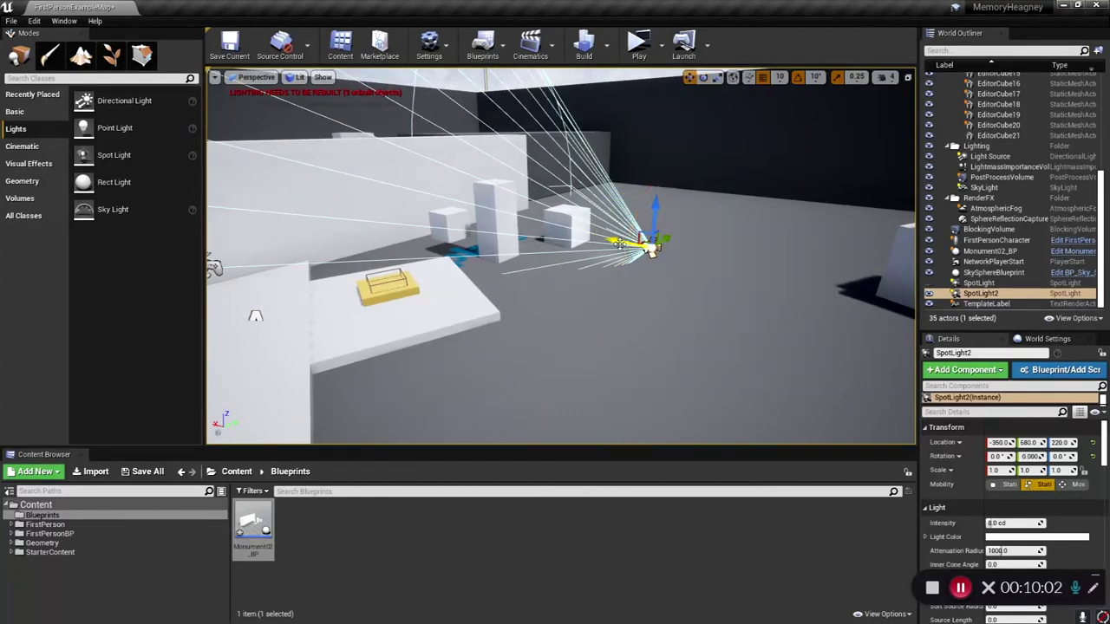
drag(617, 243, 647, 213)
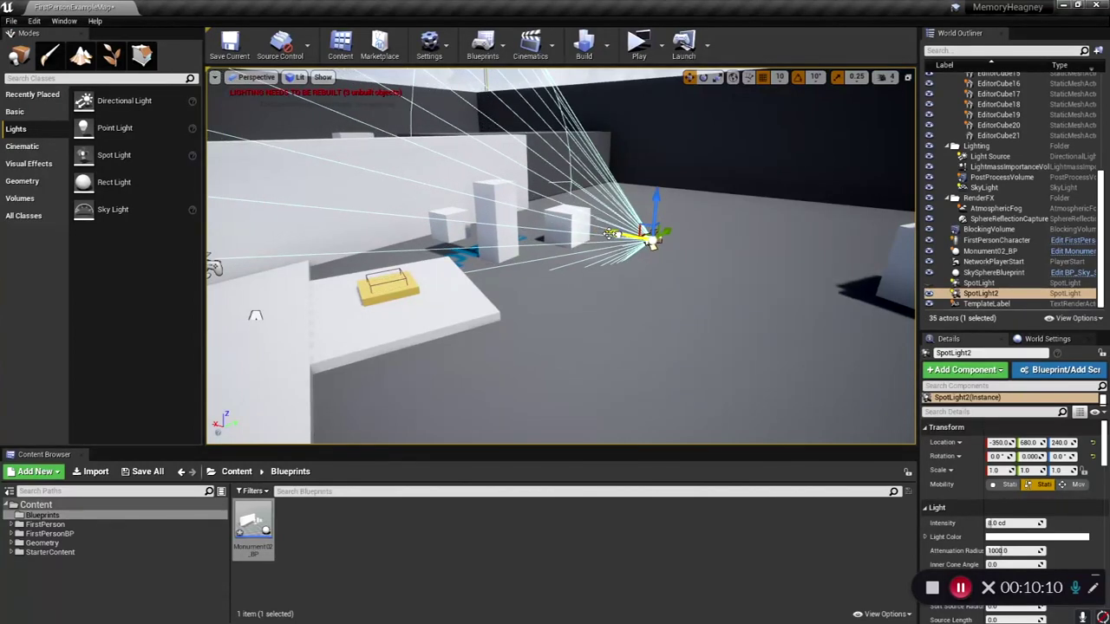
Set the new spot light's intensity to 15 cd.
alt+drag(600, 280, 600, 280)
right_drag(599, 280, 607, 285)
scroll(1006, 496, down, 2)
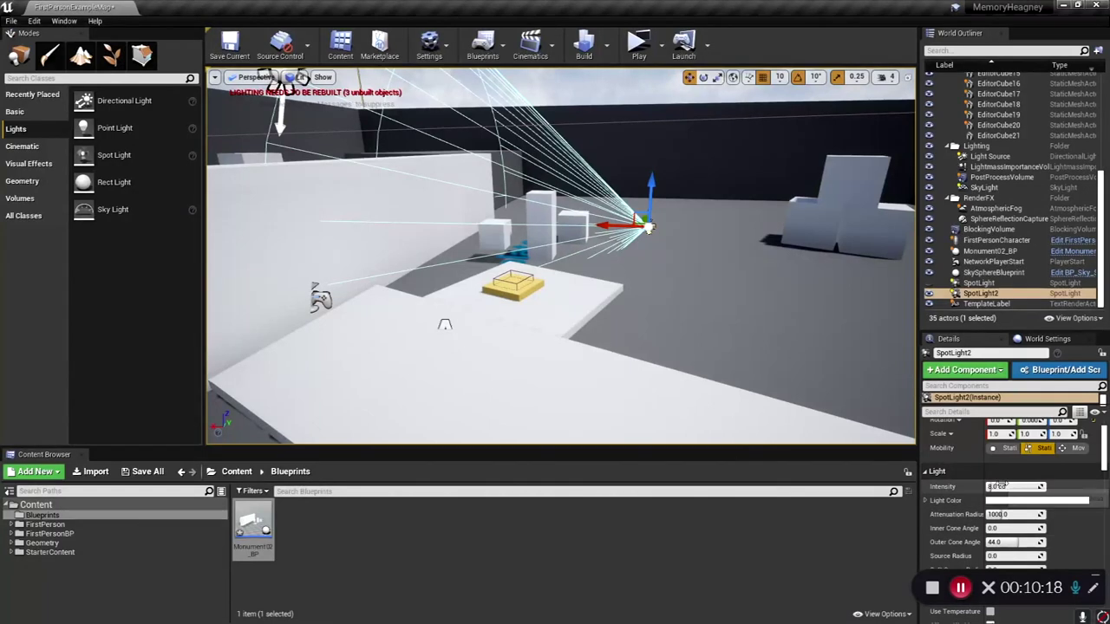
drag(1000, 485, 1001, 486)
click(1002, 486)
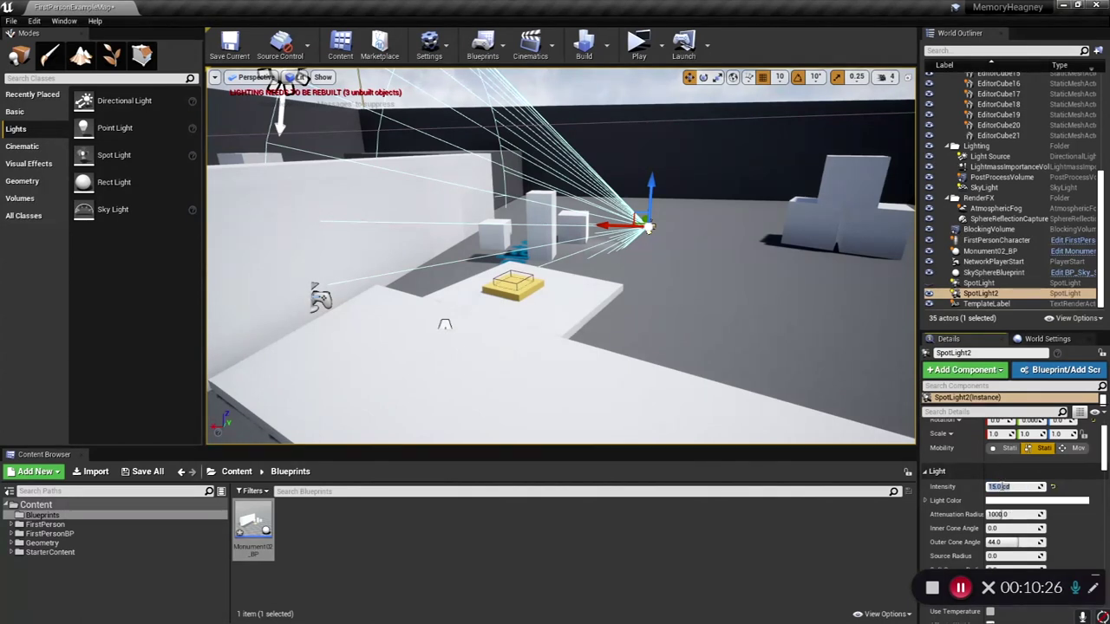
key(Return)
Look through the spot light's remaining light settings and increase its attenuation radius to about 1379.
scroll(1075, 538, down, 8)
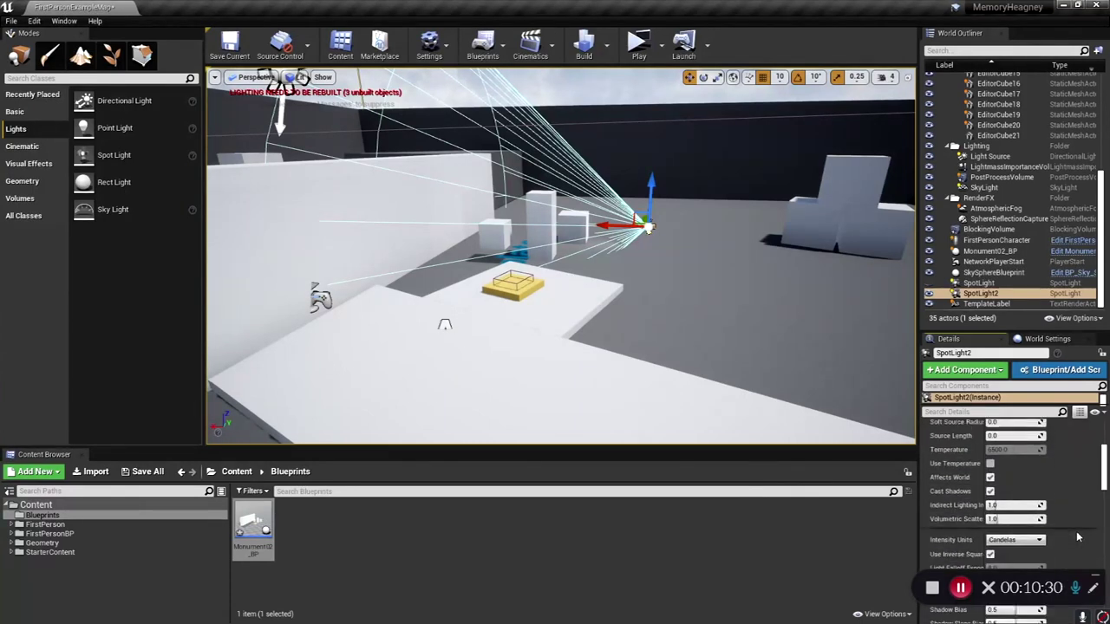
scroll(1075, 536, down, 3)
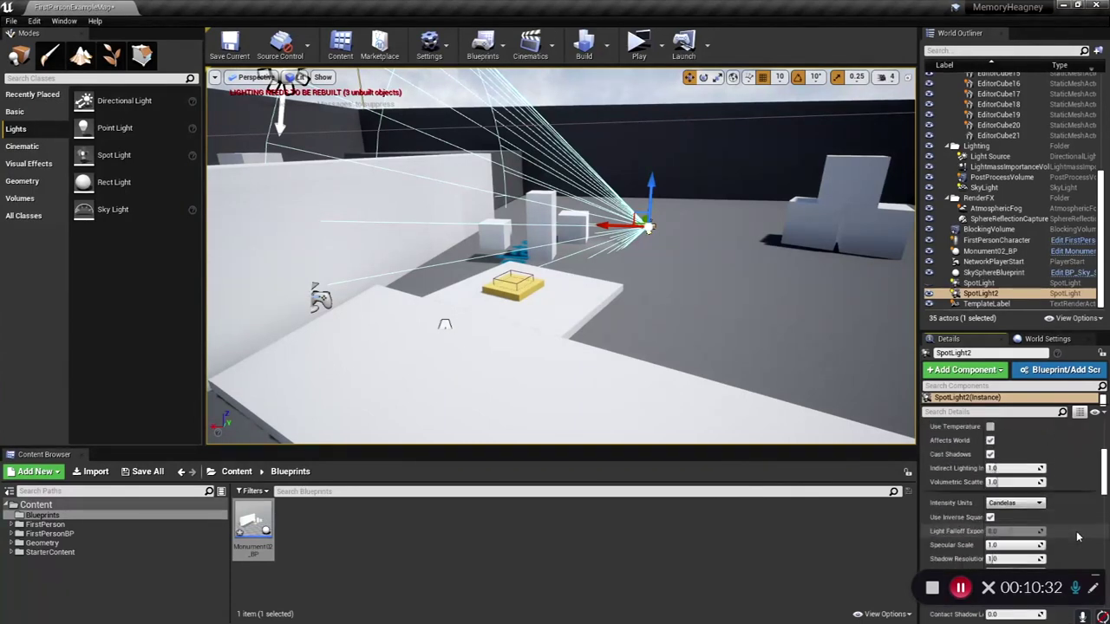
scroll(1071, 538, down, 3)
scroll(1067, 537, down, 2)
scroll(1068, 532, up, 5)
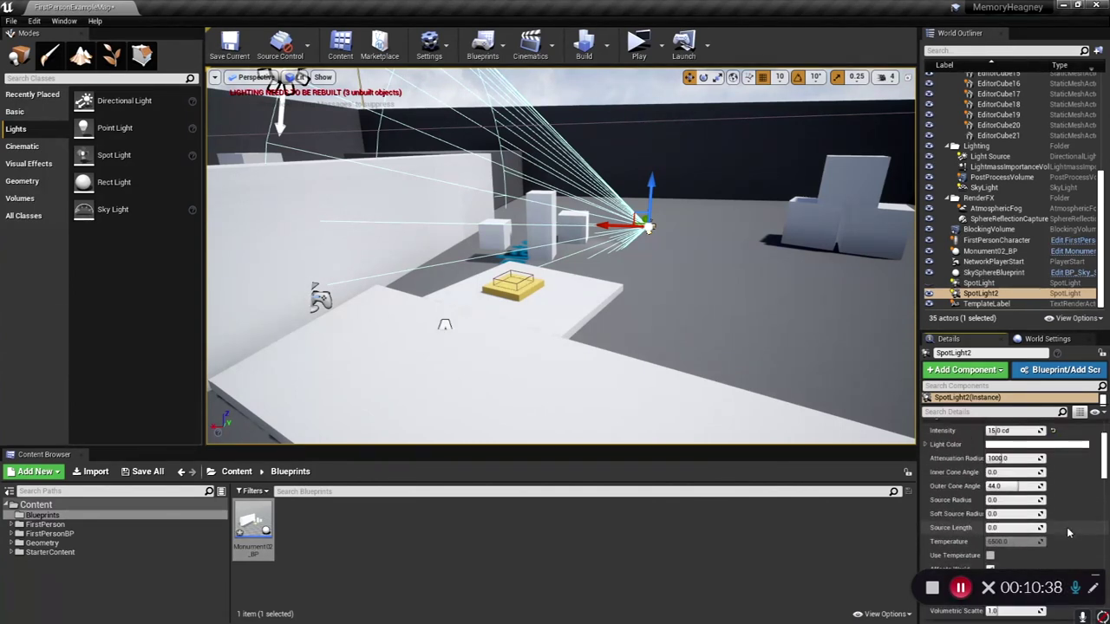
scroll(1006, 472, up, 2)
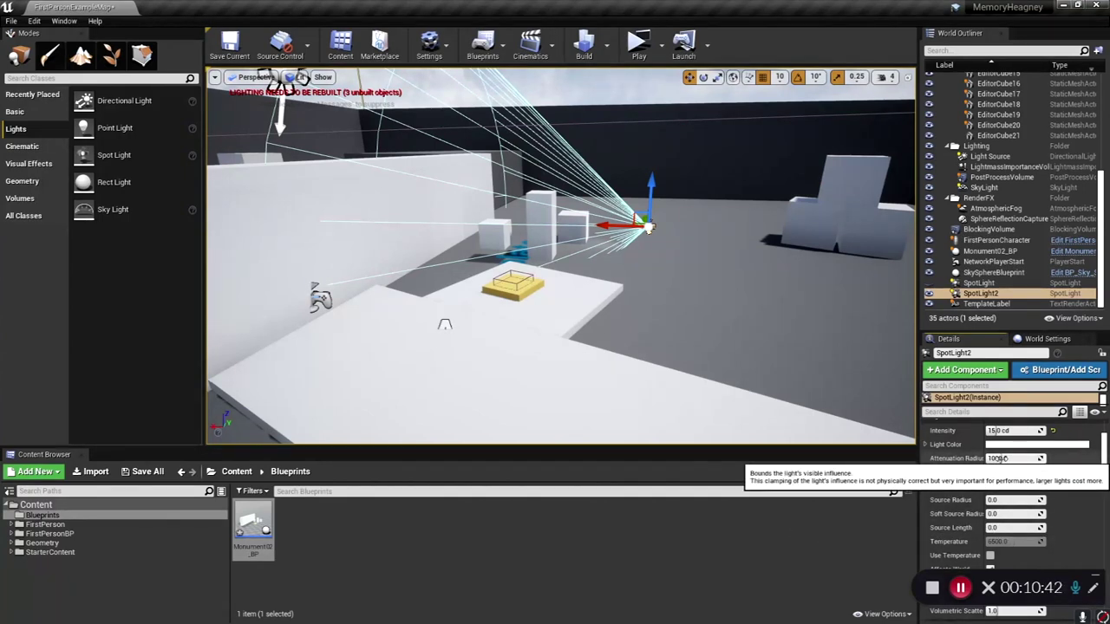
drag(1002, 458, 1006, 458)
scroll(529, 270, down, 2)
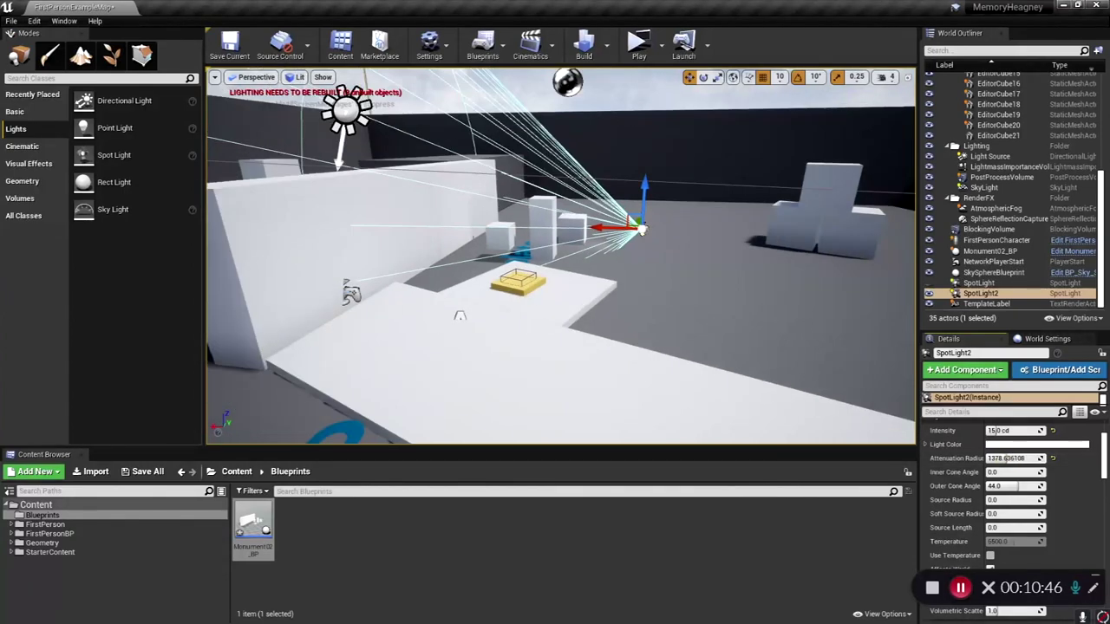
scroll(486, 251, up, 1)
Open the Monument02_BP Blueprint and add a cube component named Overhang under Backing.
click(449, 193)
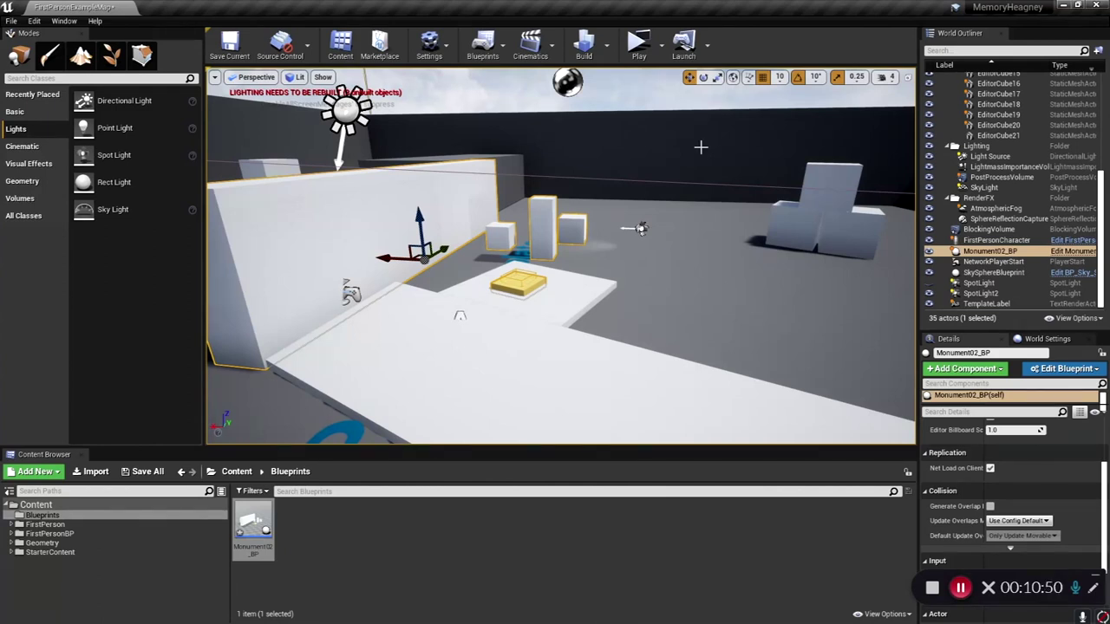
double_click(253, 526)
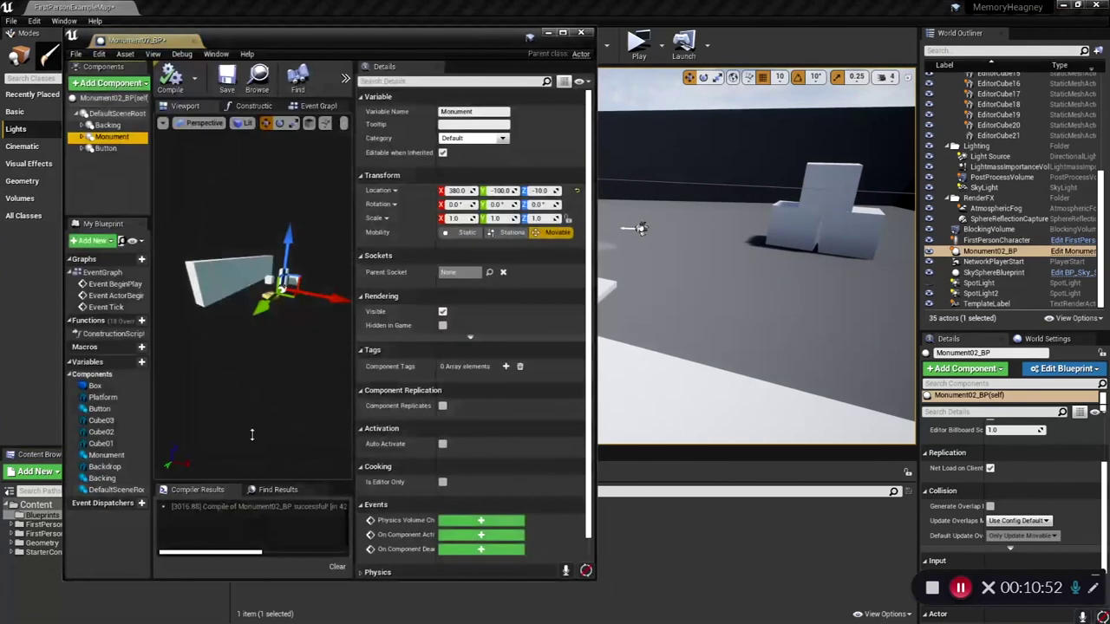
click(85, 126)
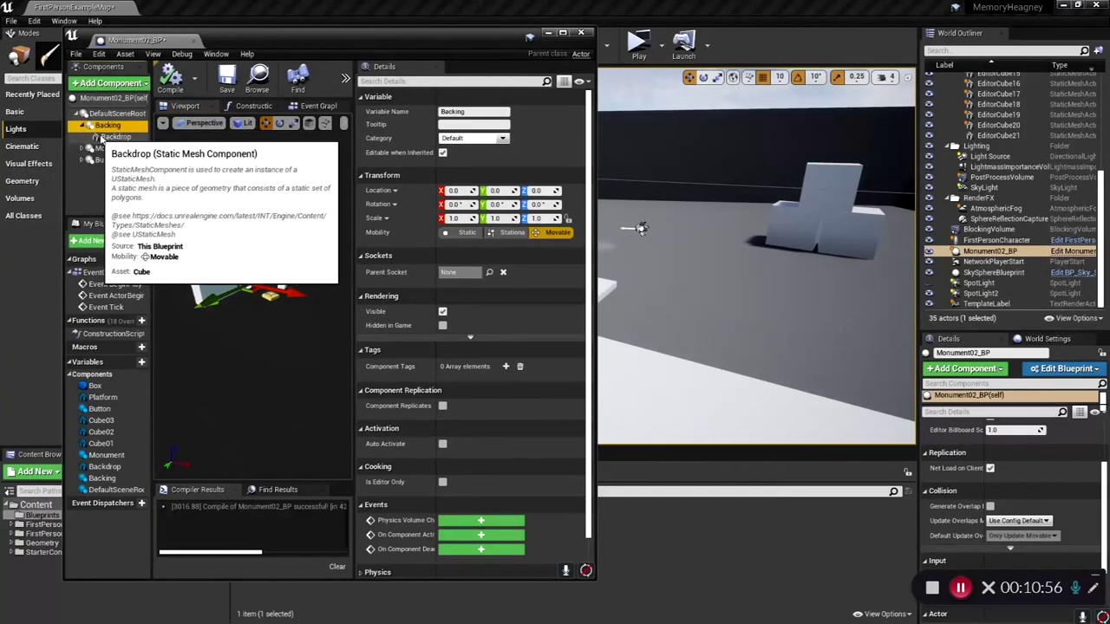
click(148, 83)
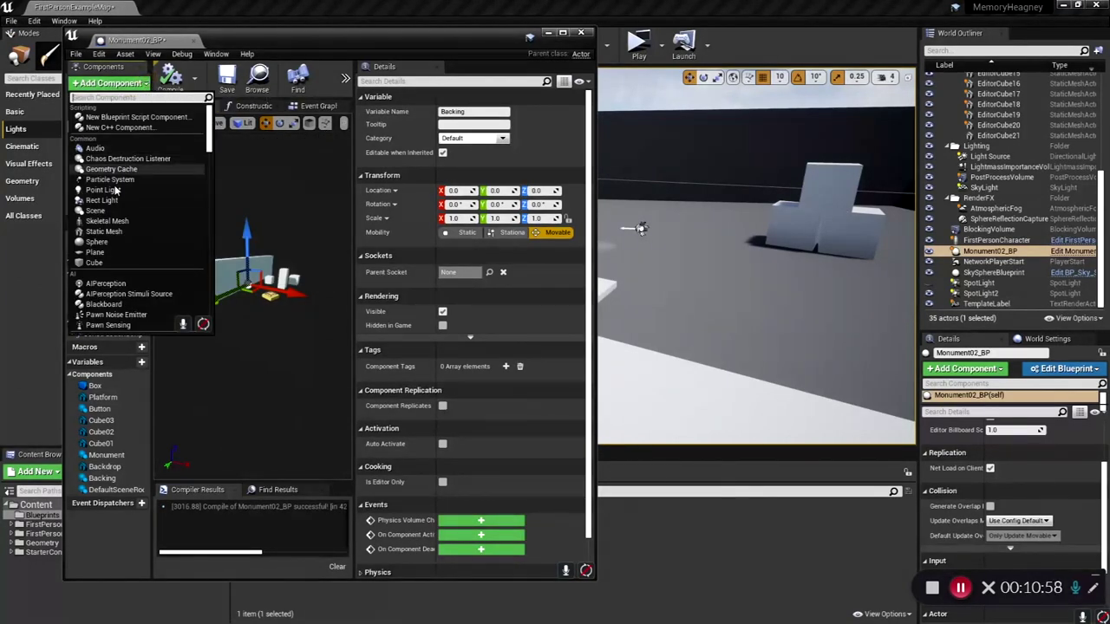
click(93, 262)
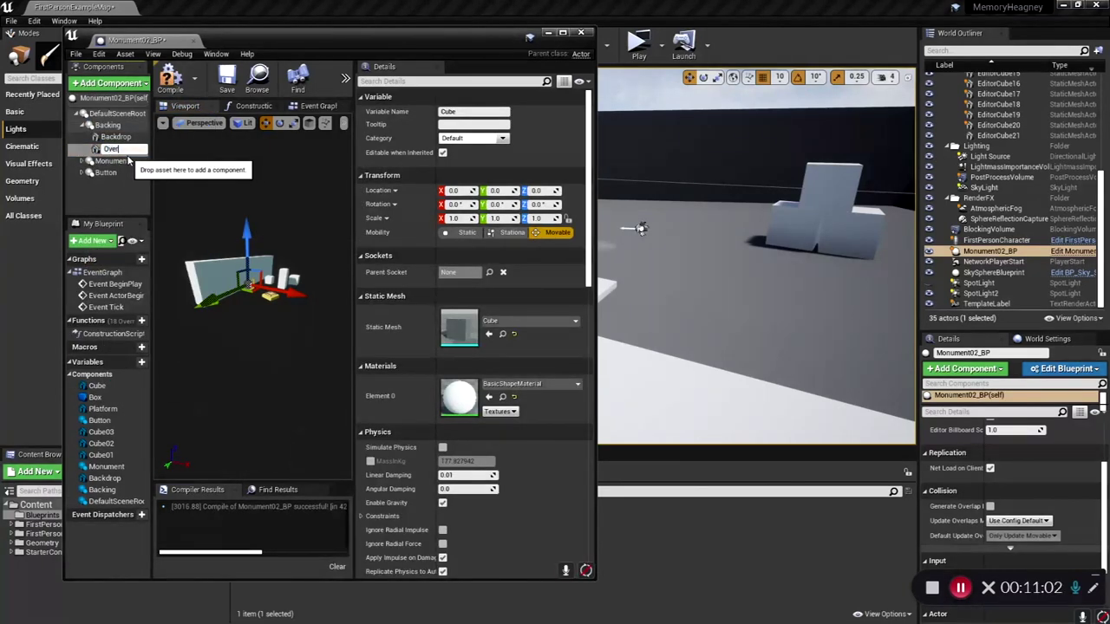
text(Overhang)
key(Return)
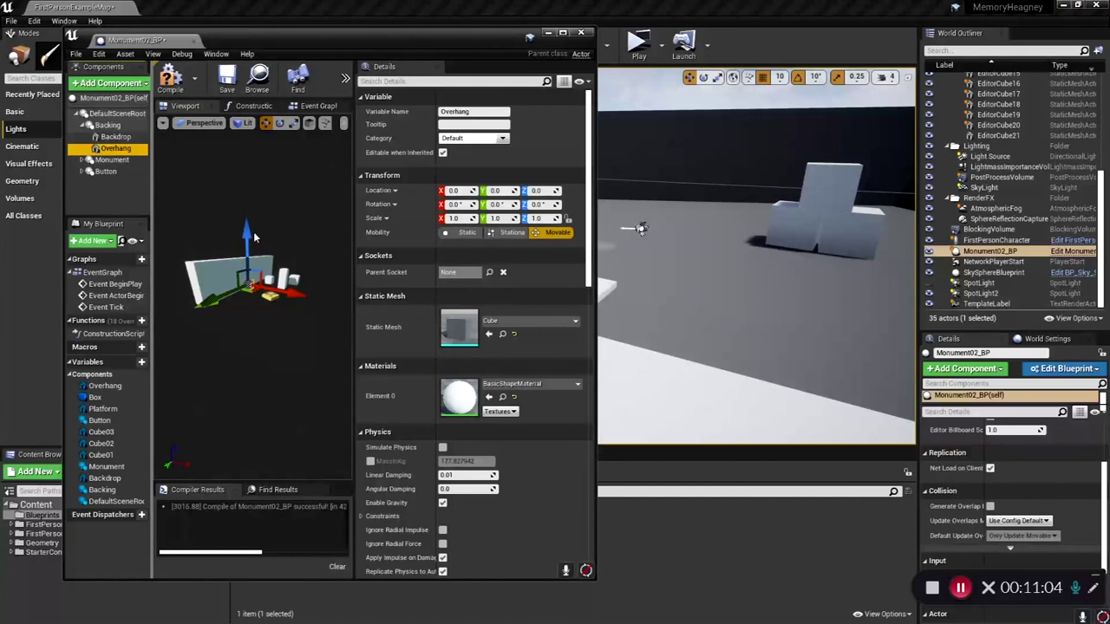
Raise the Overhang cube to Z 310 and scale it to X 3, Y 12 and Z 0.5.
mouse_move(248, 243)
mouse_down()
mouse_move(248, 209)
mouse_move(248, 245)
mouse_up()
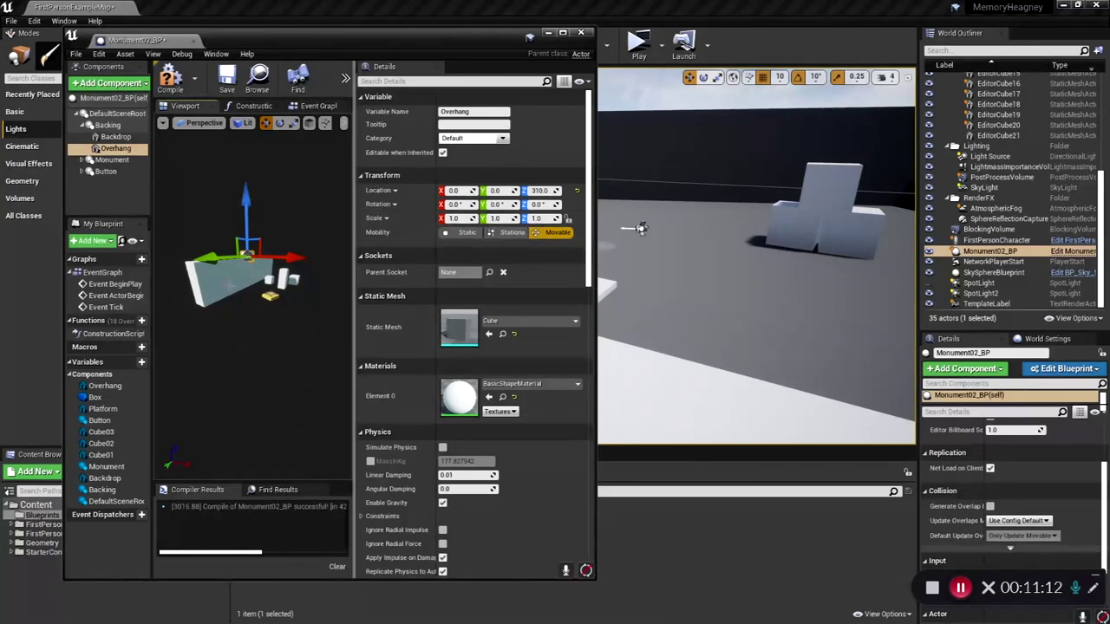
click(229, 285)
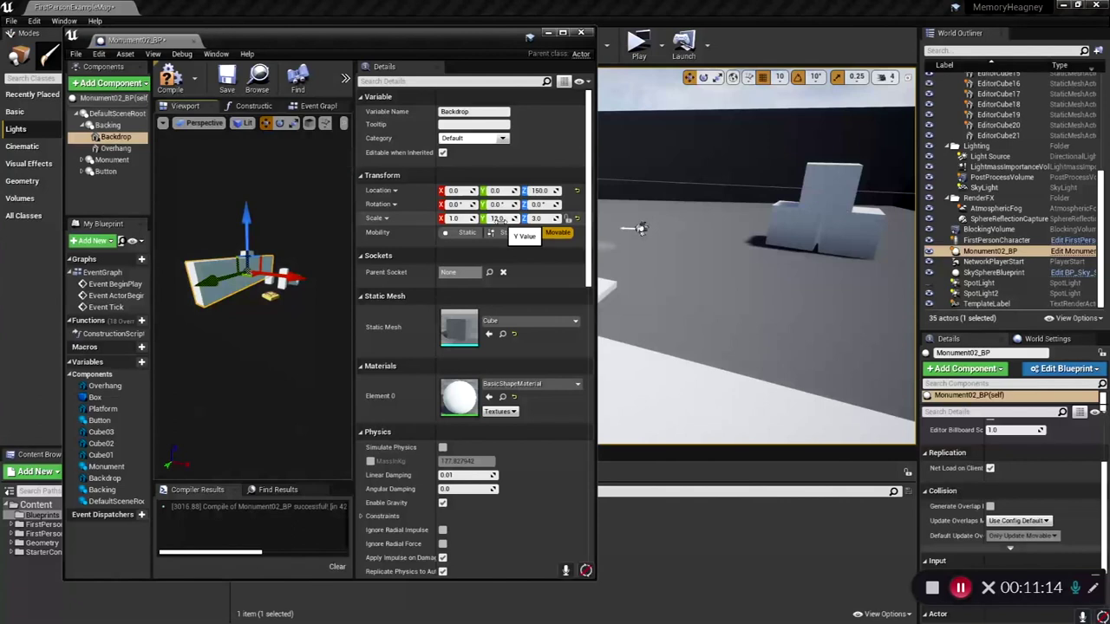
click(115, 148)
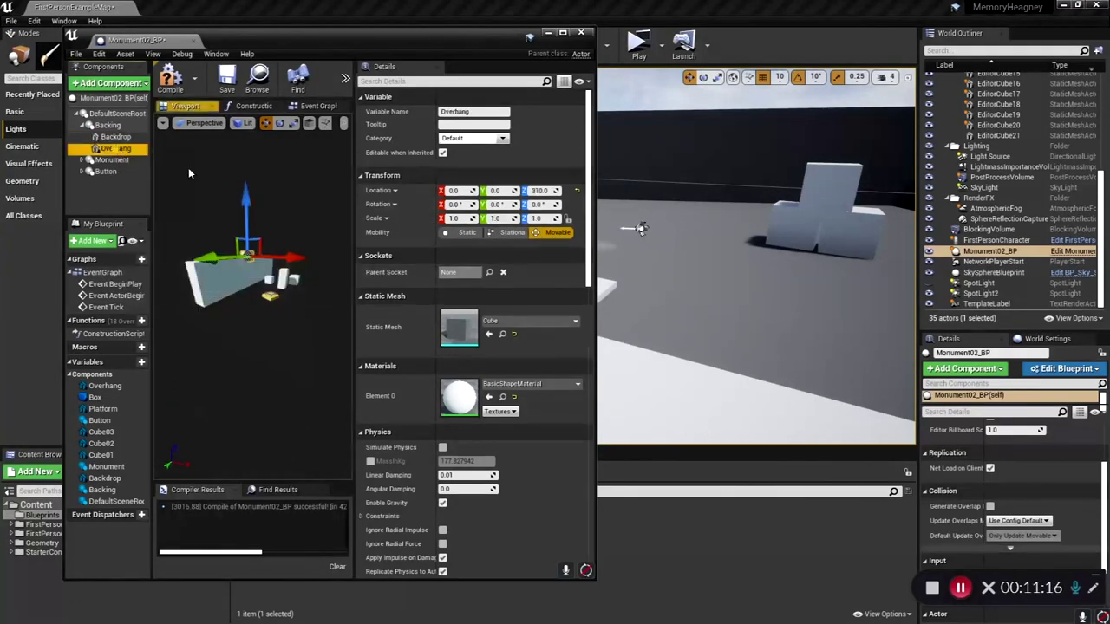
click(498, 219)
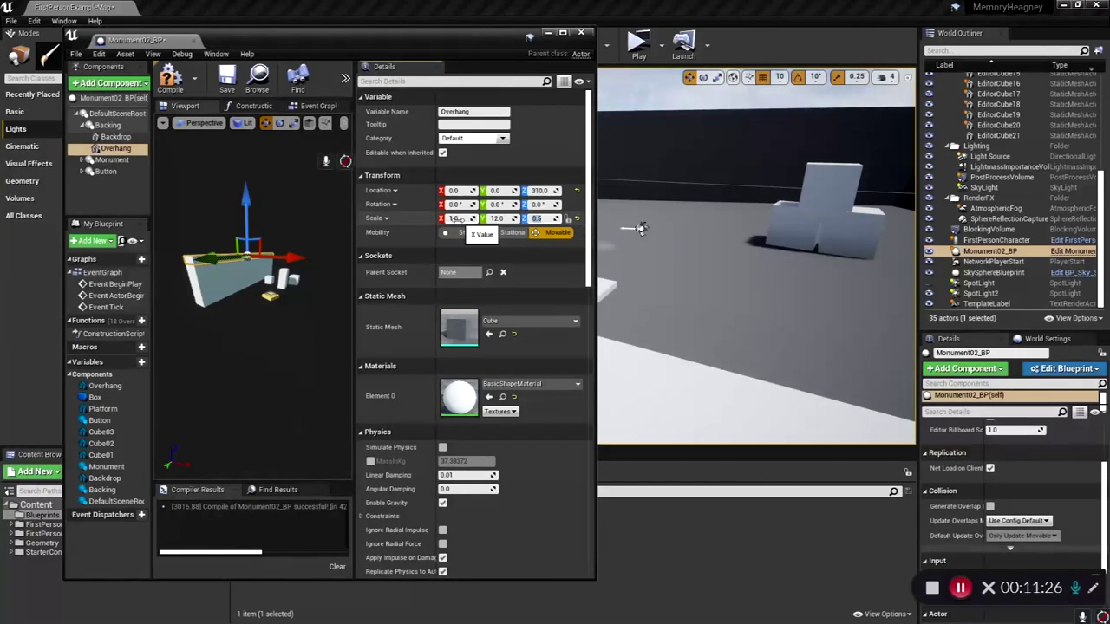
drag(458, 218, 456, 218)
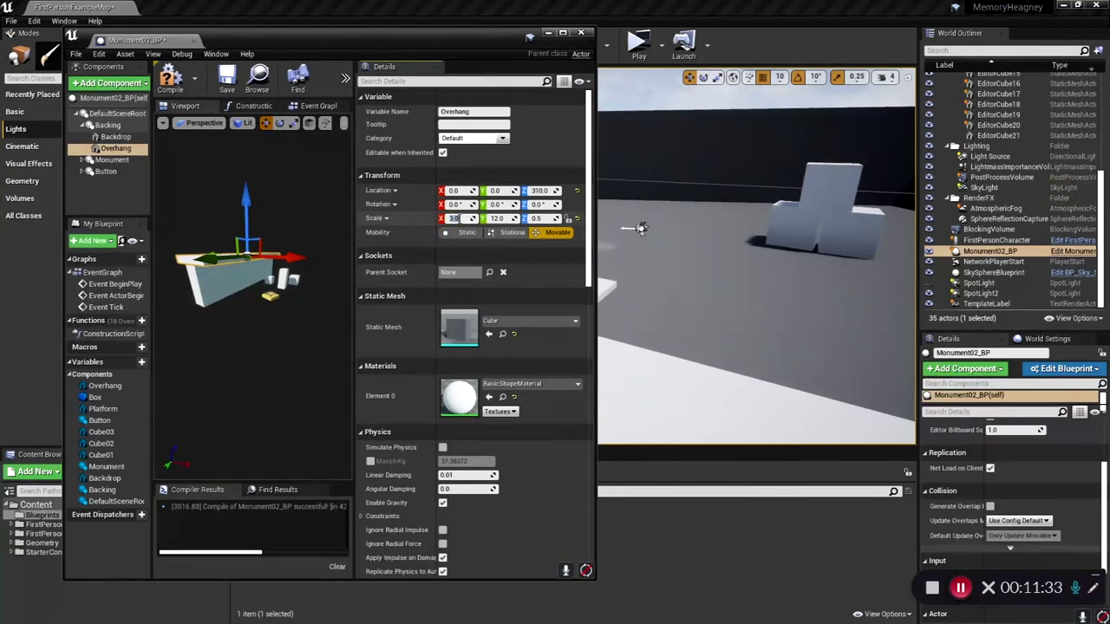
Shift the Overhang forward to X 100, thin it to a Z scale of 0.1 and lower it to Z 300.
alt+drag(219, 298, 218, 298)
drag(312, 229, 328, 227)
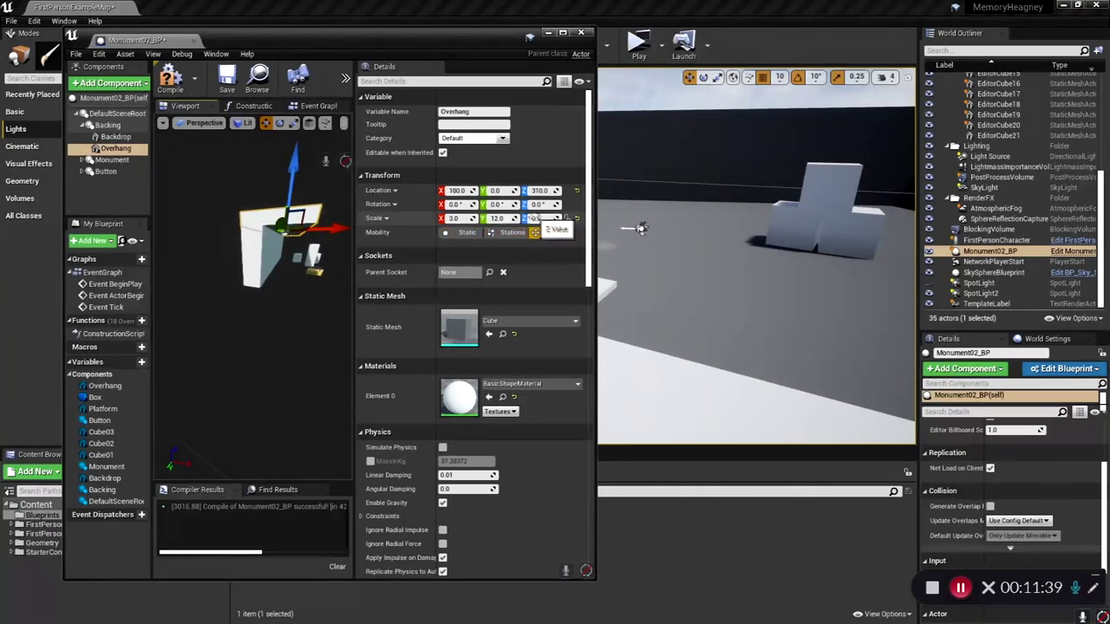
key(Return)
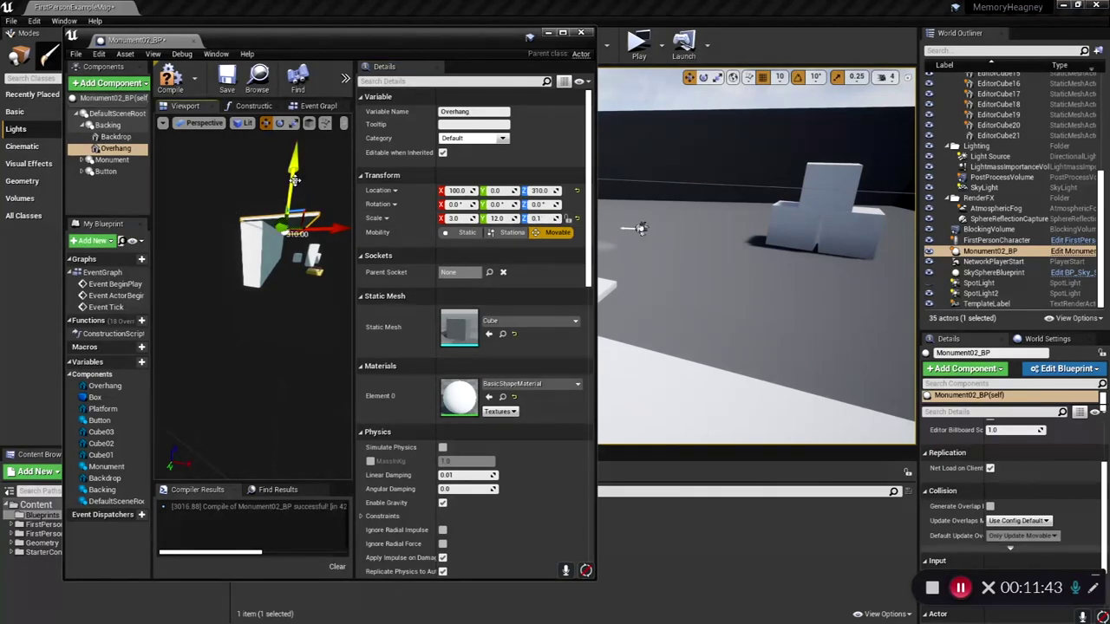
drag(295, 180, 295, 180)
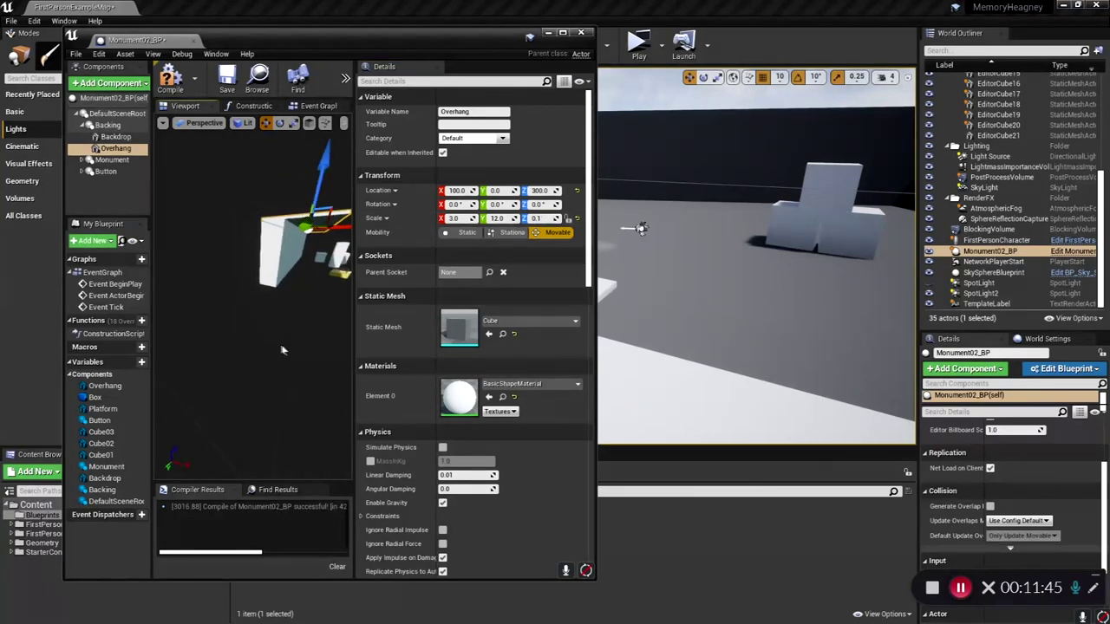
Compile the Blueprint and pull the level's second spot light farther back from the monument's cubes.
drag(322, 38, 160, 43)
right_drag(666, 308, 694, 310)
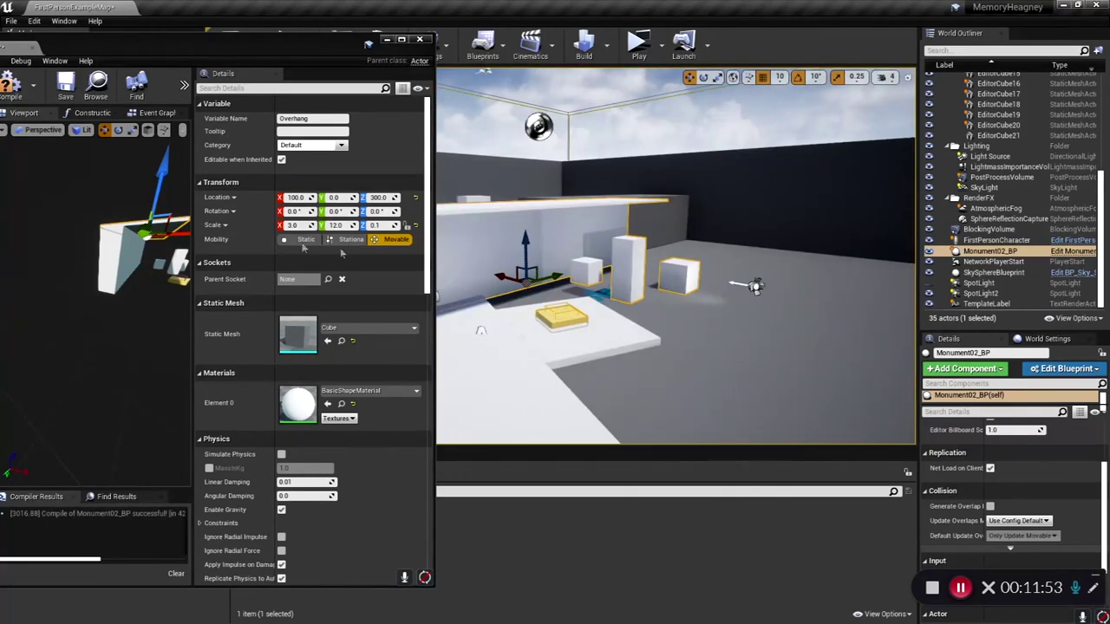
click(10, 85)
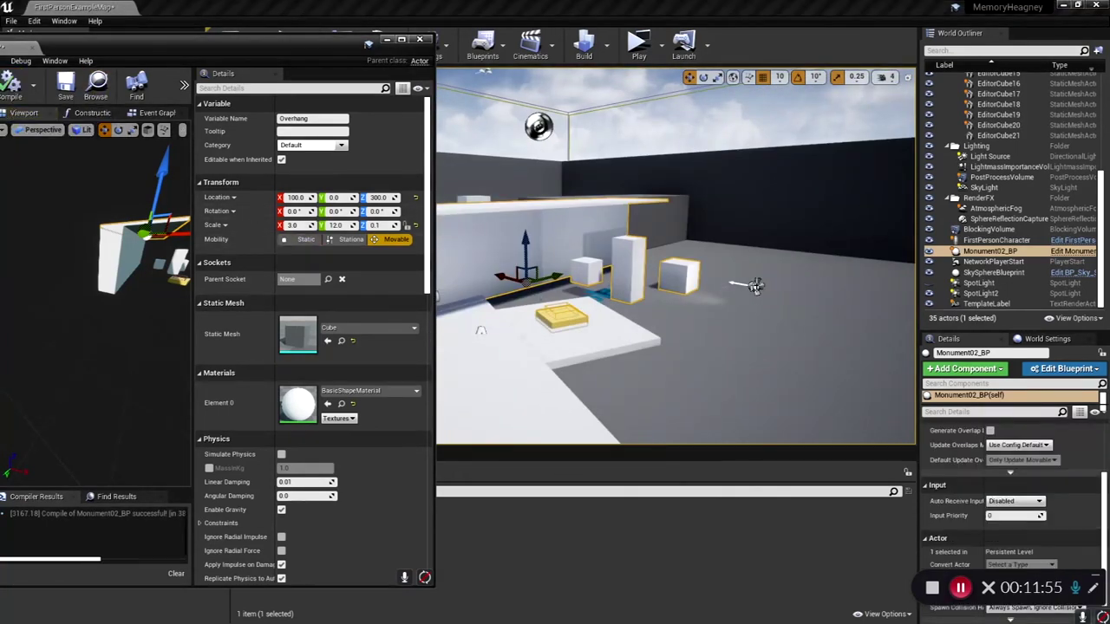
click(755, 287)
drag(722, 281, 794, 277)
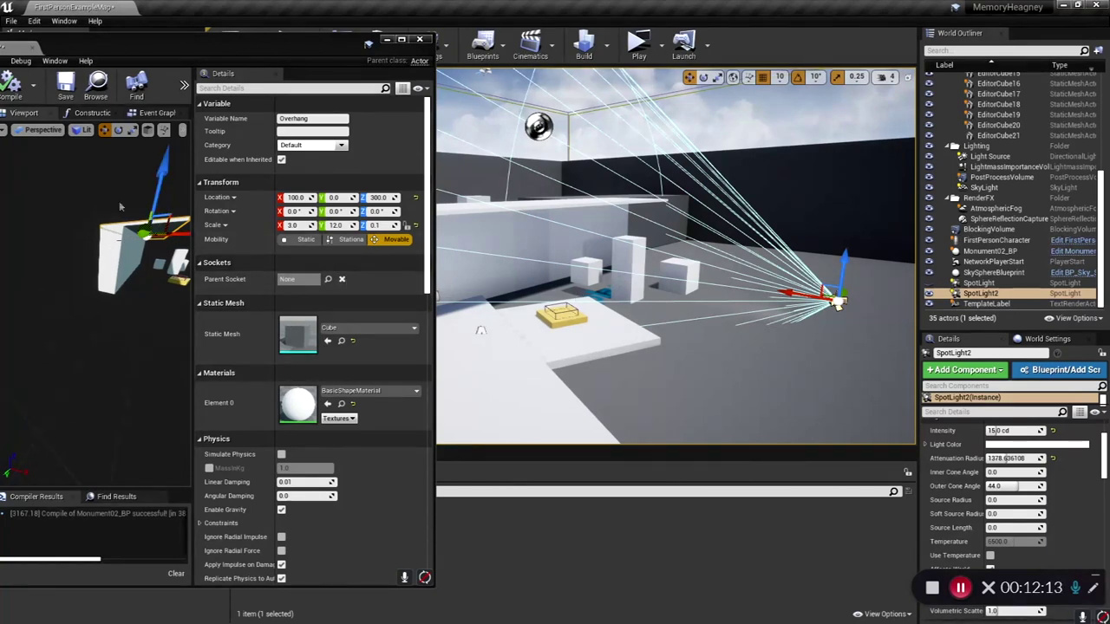
Move the Blueprint's Monument component farther from the backdrop, to X 430.
drag(102, 43, 208, 28)
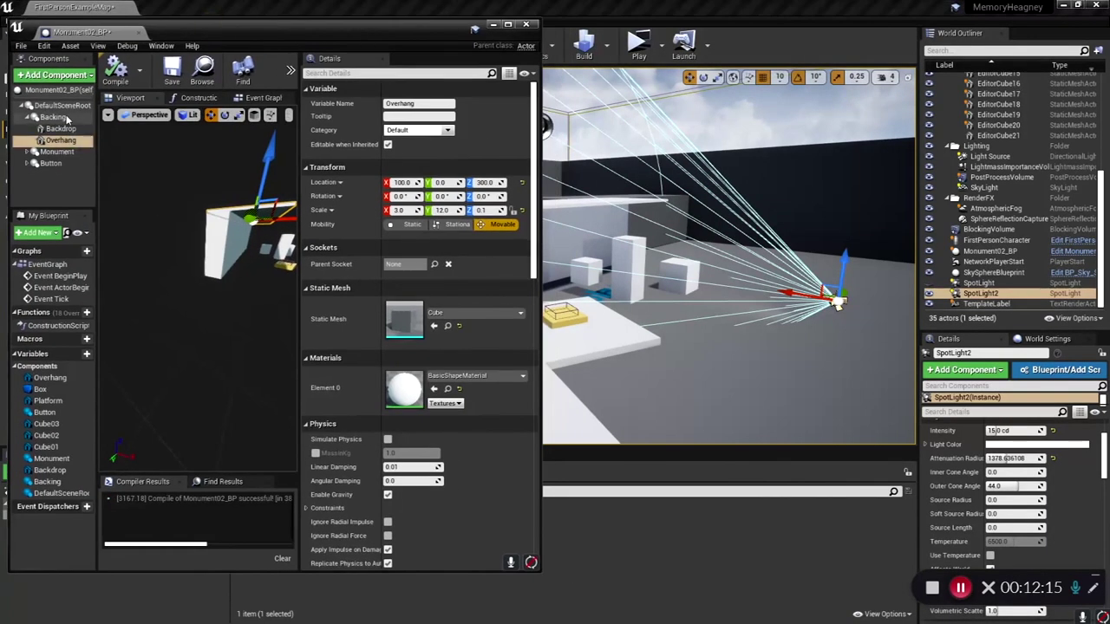
click(54, 117)
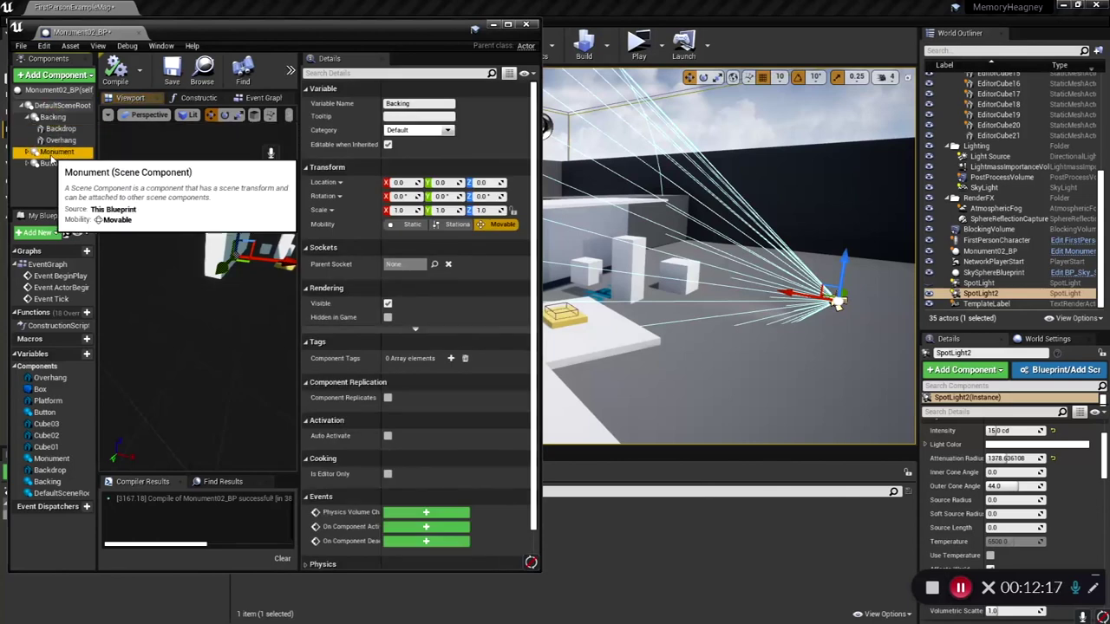
click(52, 154)
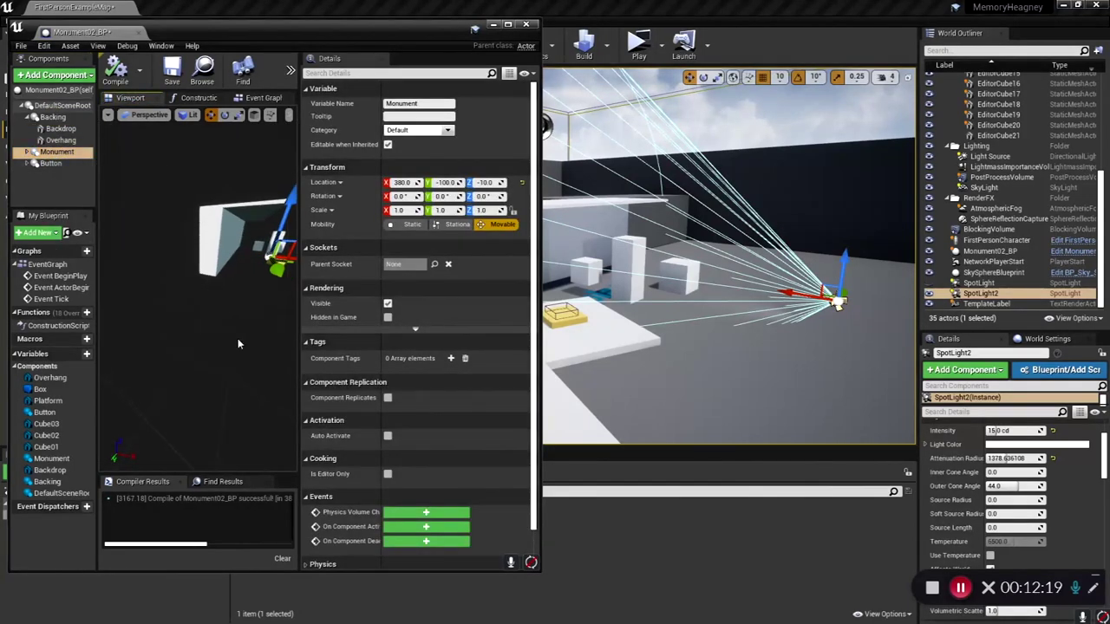
right_drag(237, 338, 321, 334)
mouse_move(272, 263)
mouse_down()
mouse_move(286, 262)
mouse_move(276, 263)
mouse_up()
right_drag(709, 373, 659, 347)
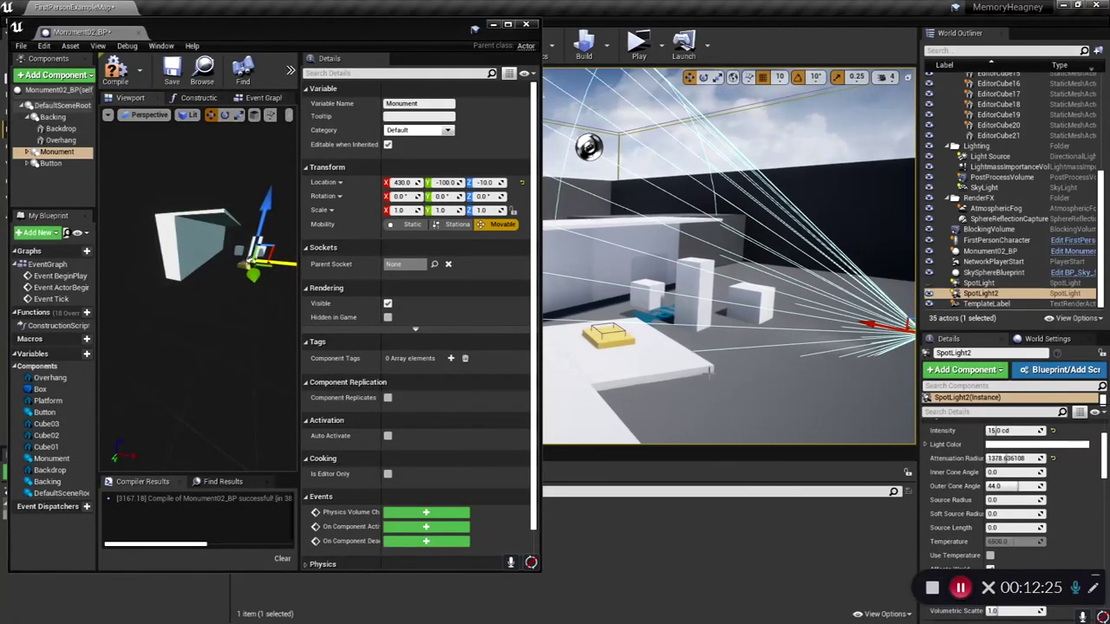
drag(709, 371, 709, 371)
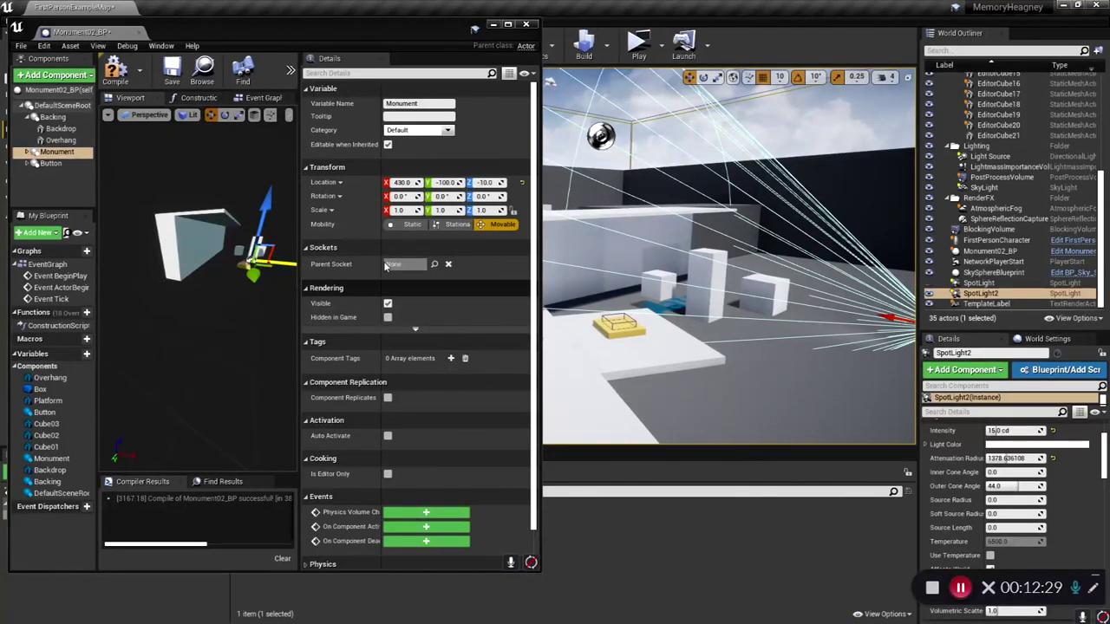
Scale the Monument component to 0.5 on all three axes and raise it to Z 60.
click(71, 154)
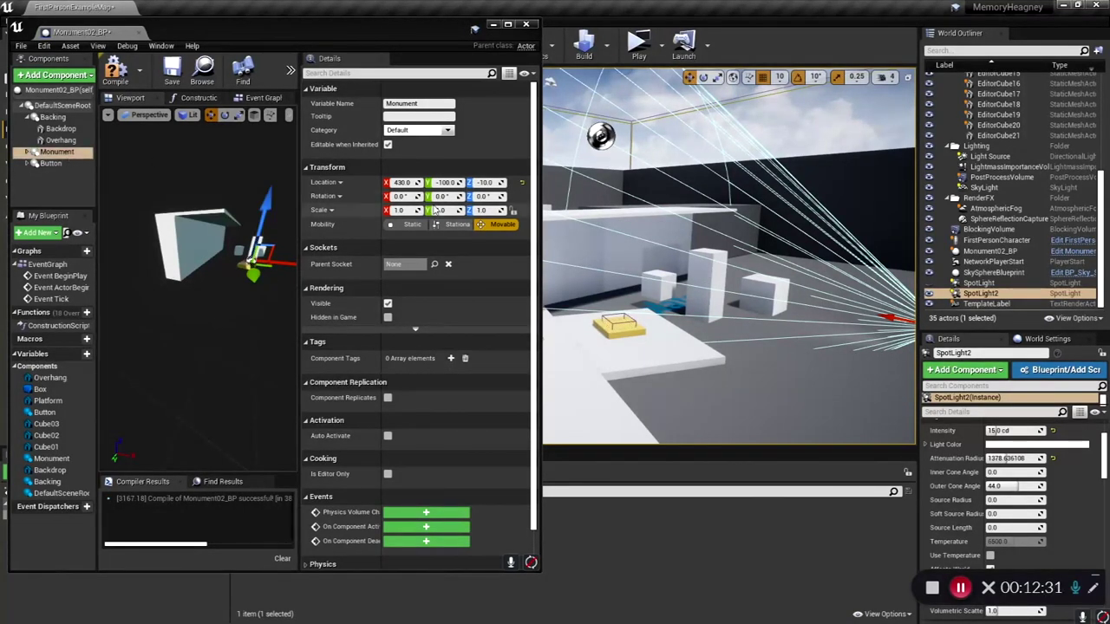
click(30, 152)
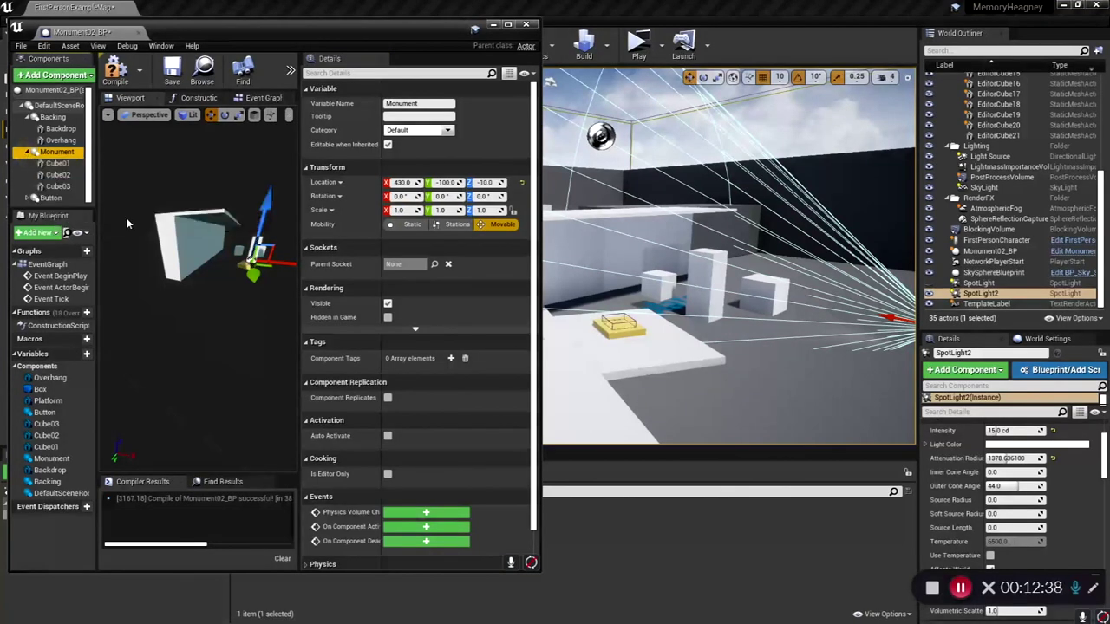
click(29, 152)
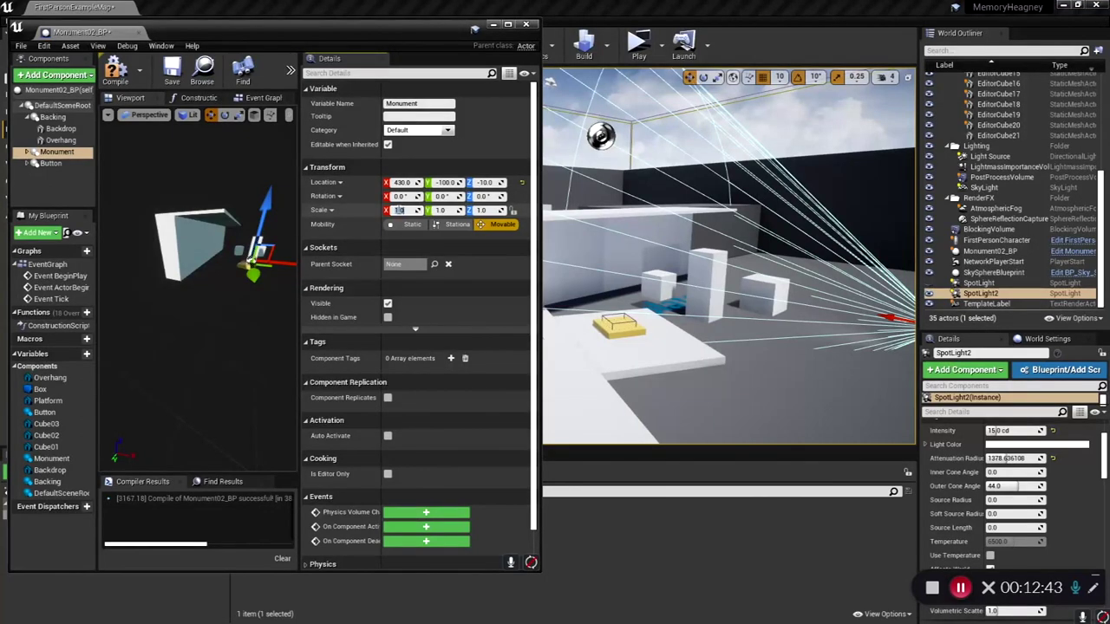
text(0.5)
key(Return)
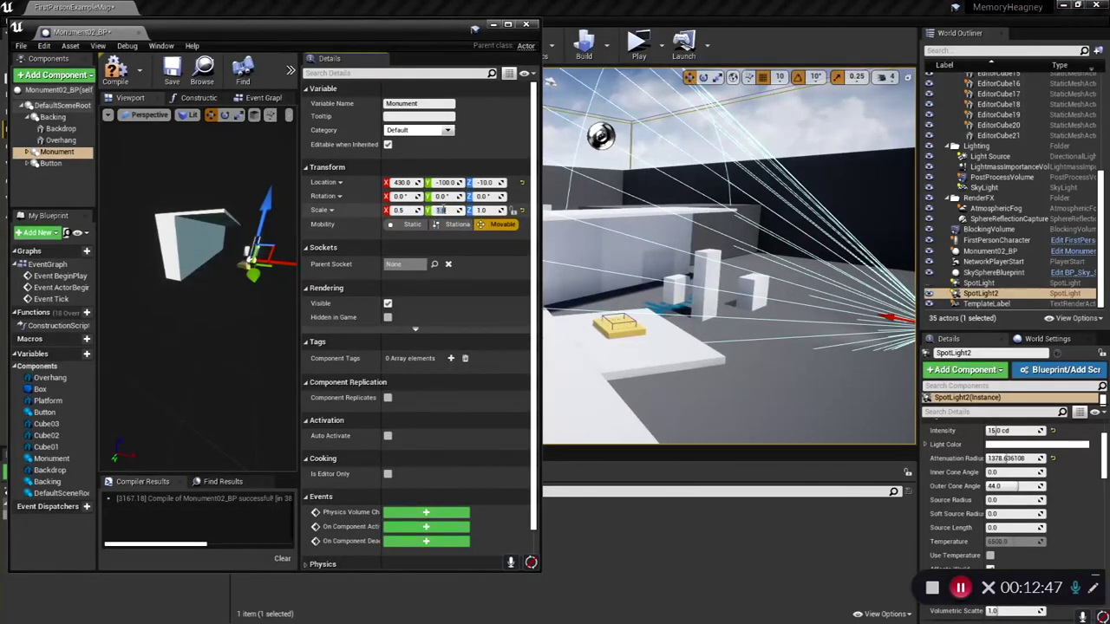
text(0.5)
key(Return)
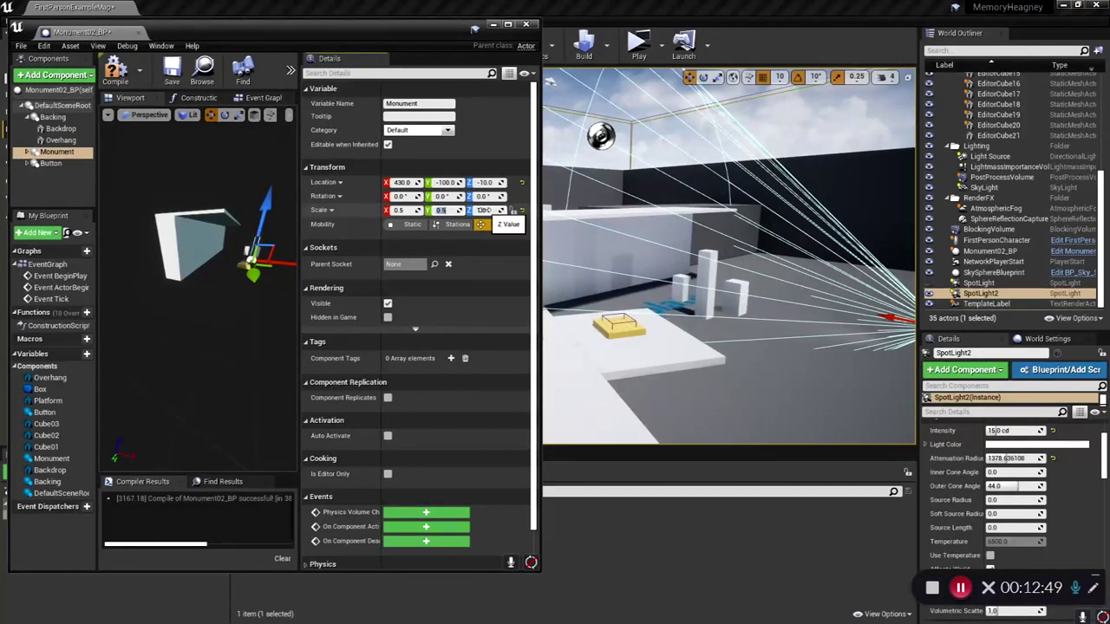
click(482, 210)
text(0.5)
key(Return)
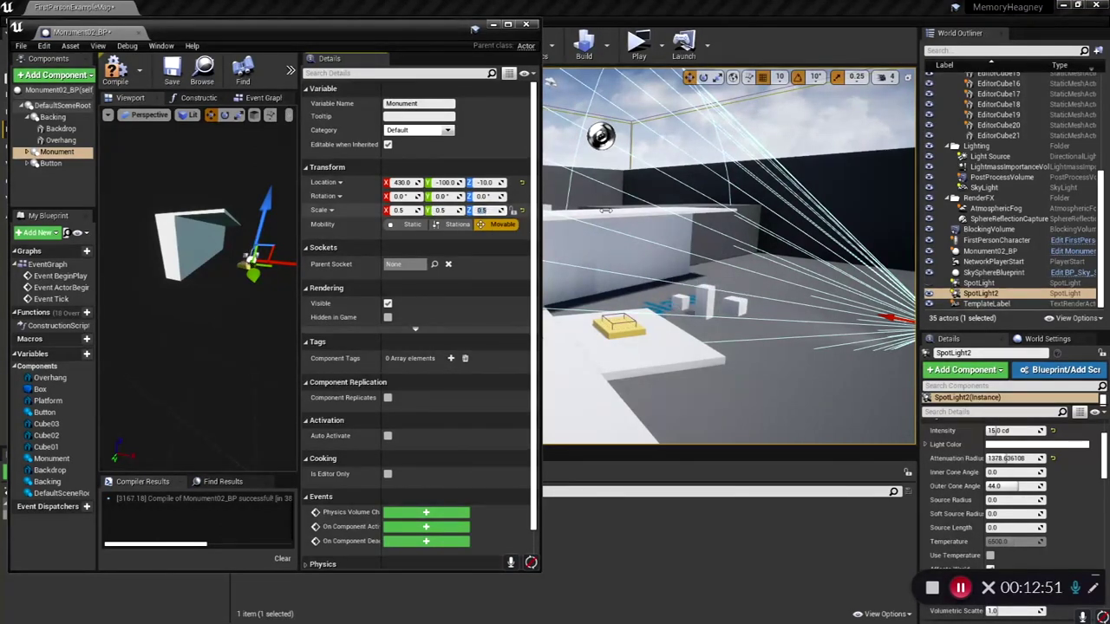
mouse_move(263, 214)
mouse_down()
mouse_move(262, 196)
mouse_move(262, 210)
mouse_up()
Move the second spot light in the level closer to the shrunken cubes and check the shadows on the backdrop.
right_drag(592, 347, 847, 310)
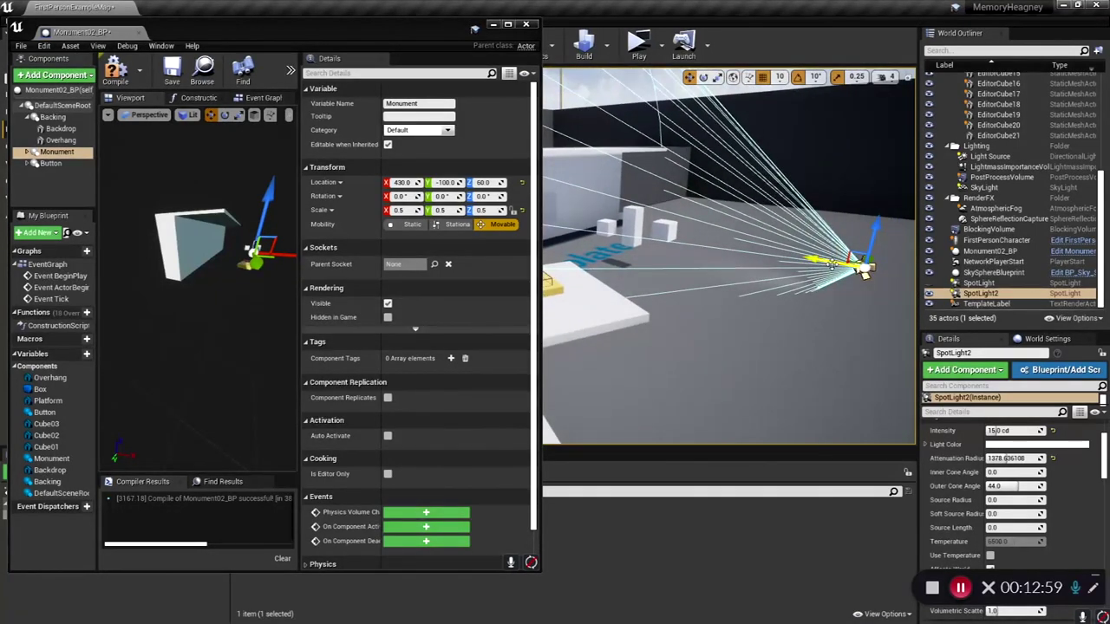
drag(815, 259, 728, 247)
mouse_move(733, 326)
right_down()
mouse_move(711, 346)
mouse_move(746, 347)
mouse_move(724, 345)
mouse_move(728, 323)
right_up()
right_drag(806, 348, 805, 348)
drag(844, 347, 787, 320)
right_drag(754, 331, 784, 332)
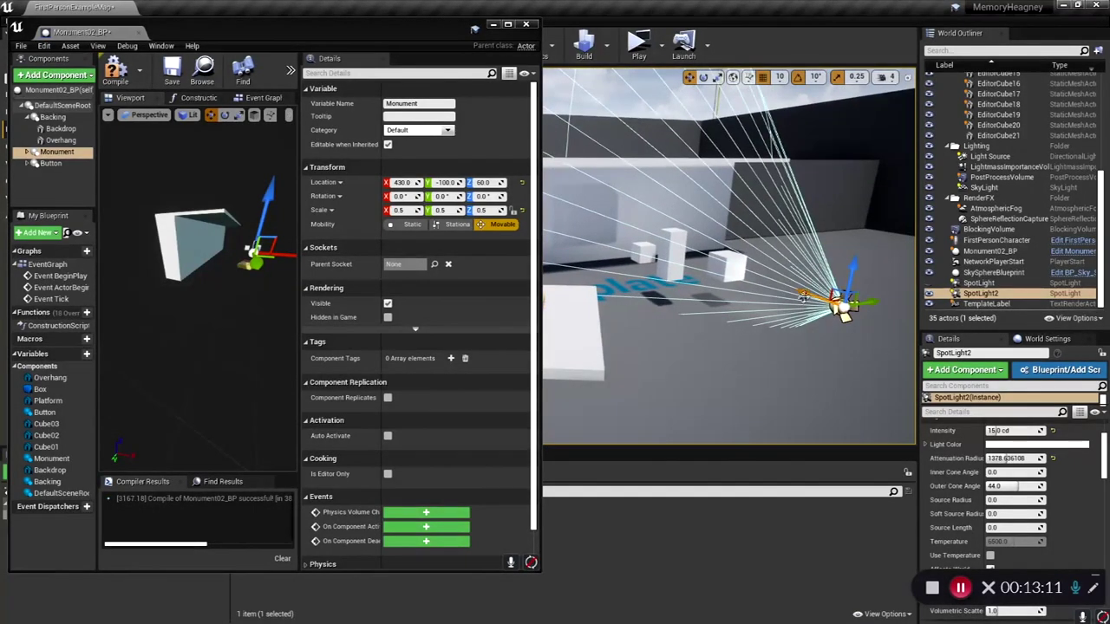
drag(804, 294, 782, 288)
right_drag(741, 321, 810, 328)
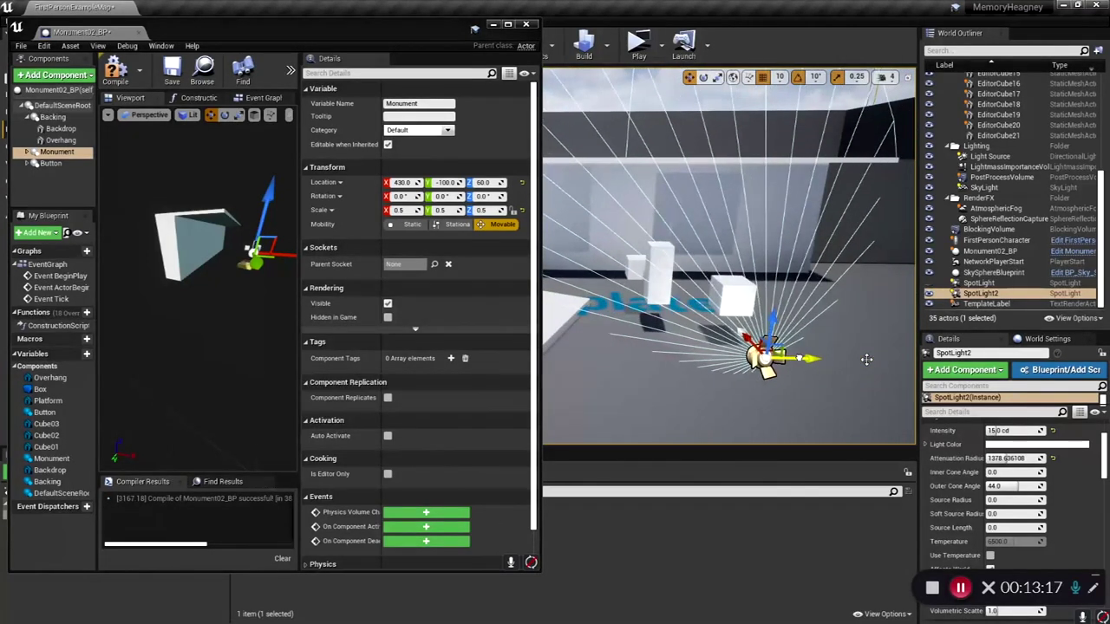
right_drag(766, 364, 700, 375)
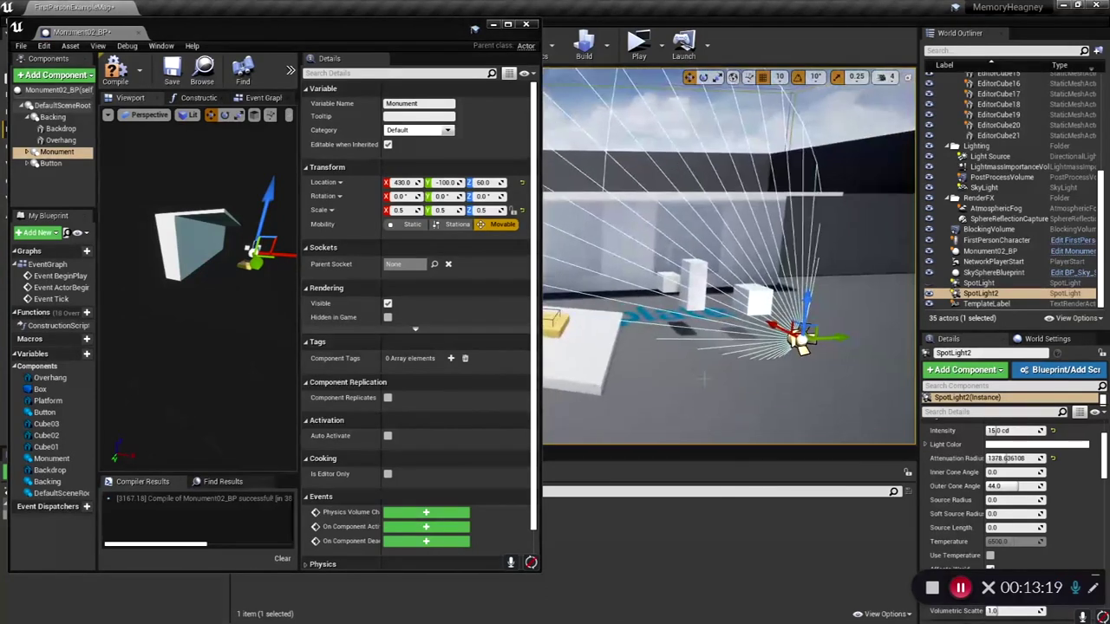
Scale the Monument component to 0.2 on all three axes and raise it to Z 120.
click(401, 210)
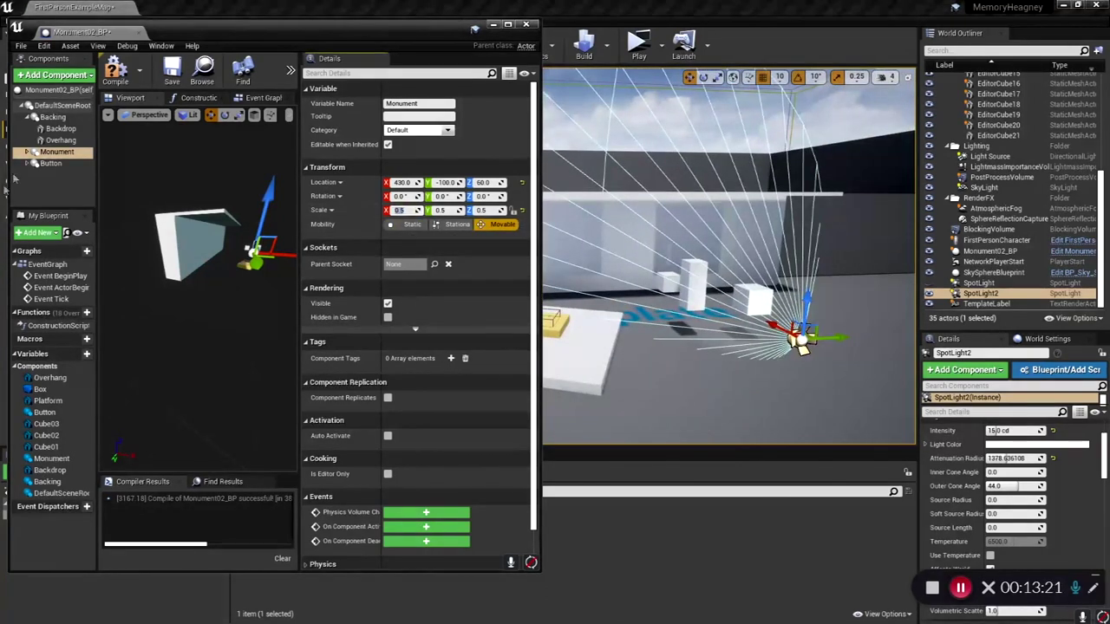
text(0.2)
key(Return)
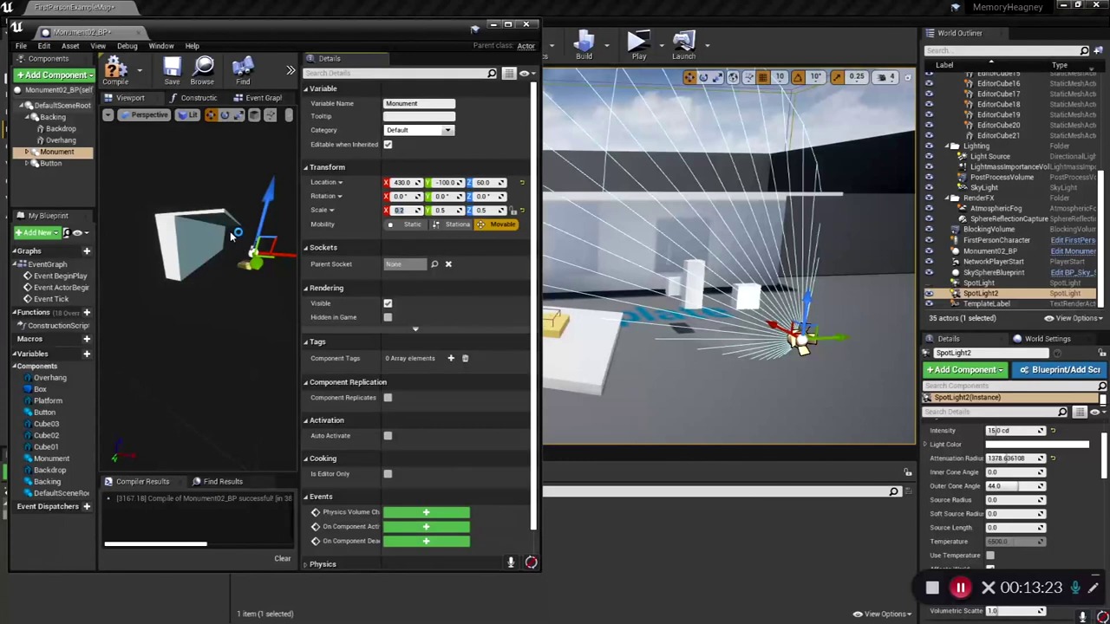
click(441, 210)
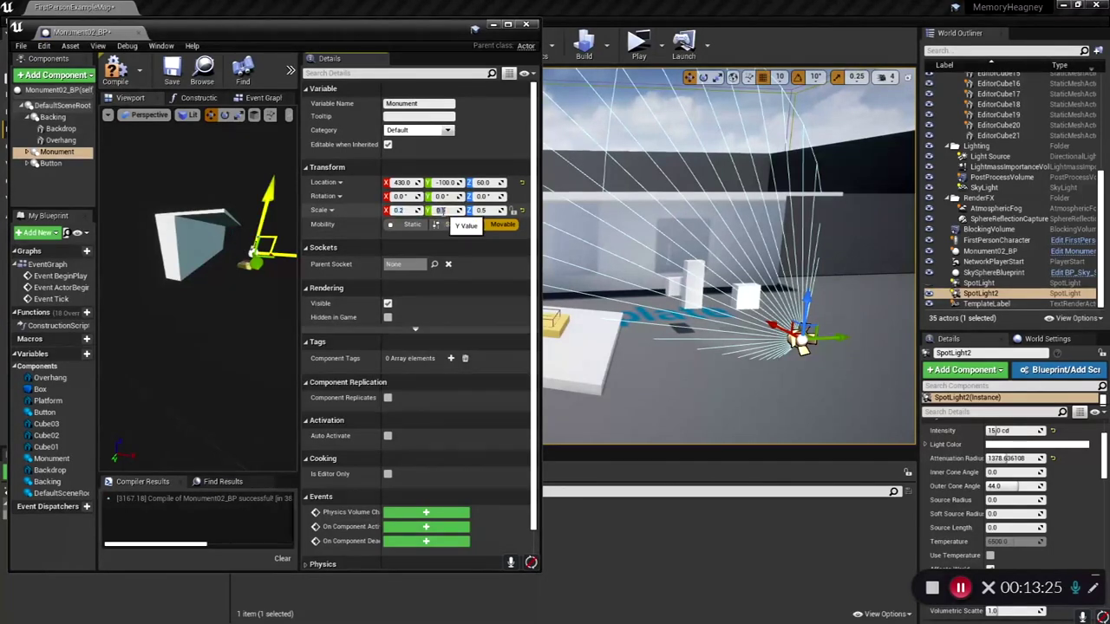
text(0.2)
key(Return)
click(483, 211)
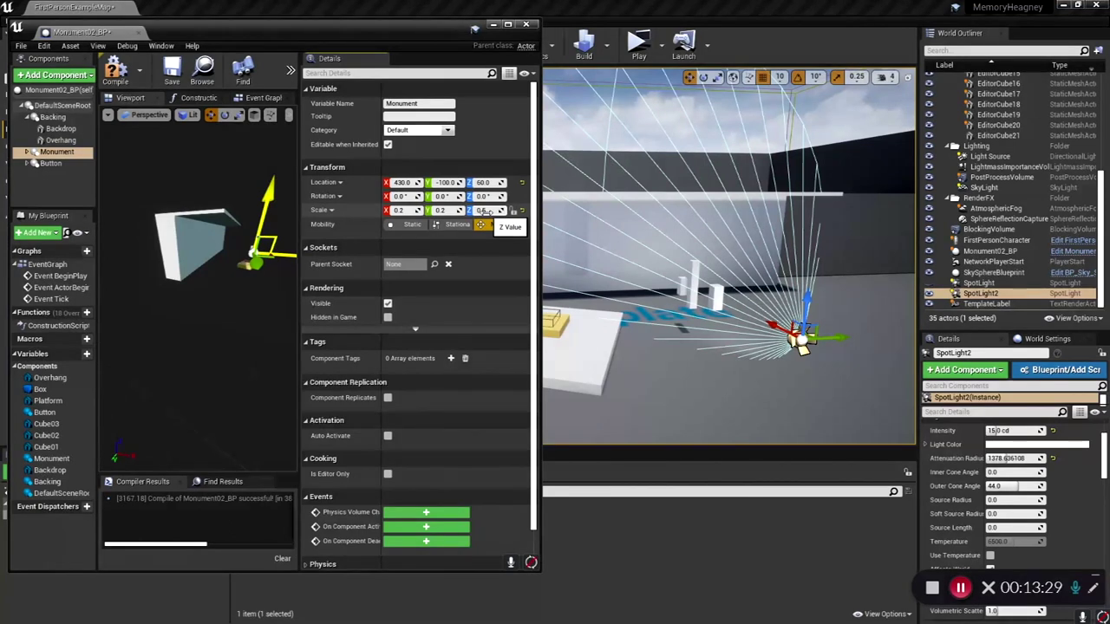
scroll(649, 244, up, 2)
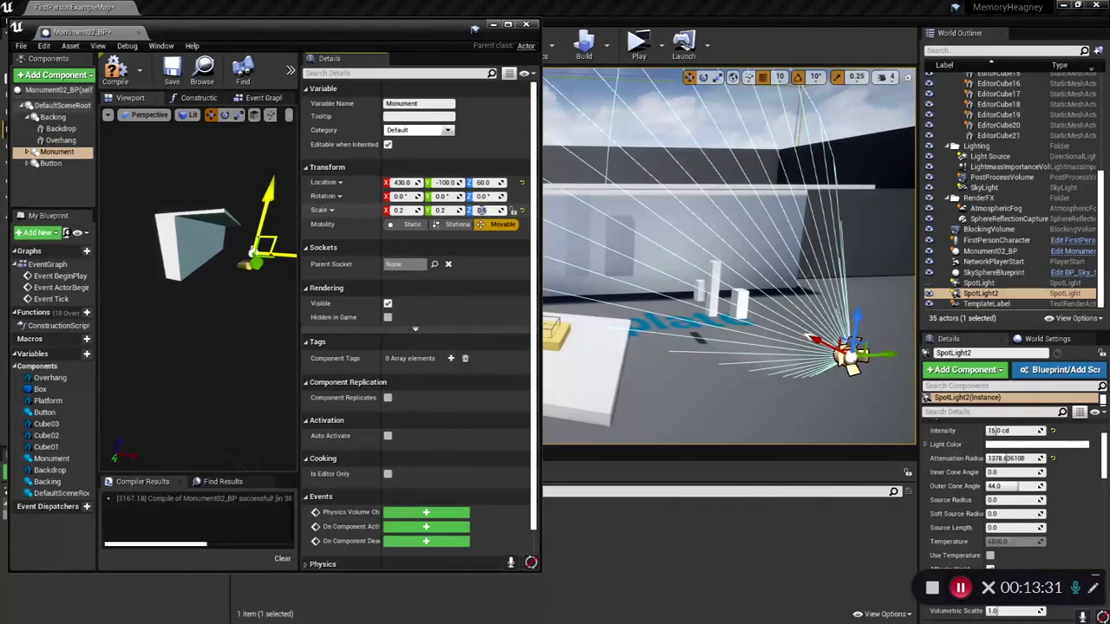
text(0.2)
key(Return)
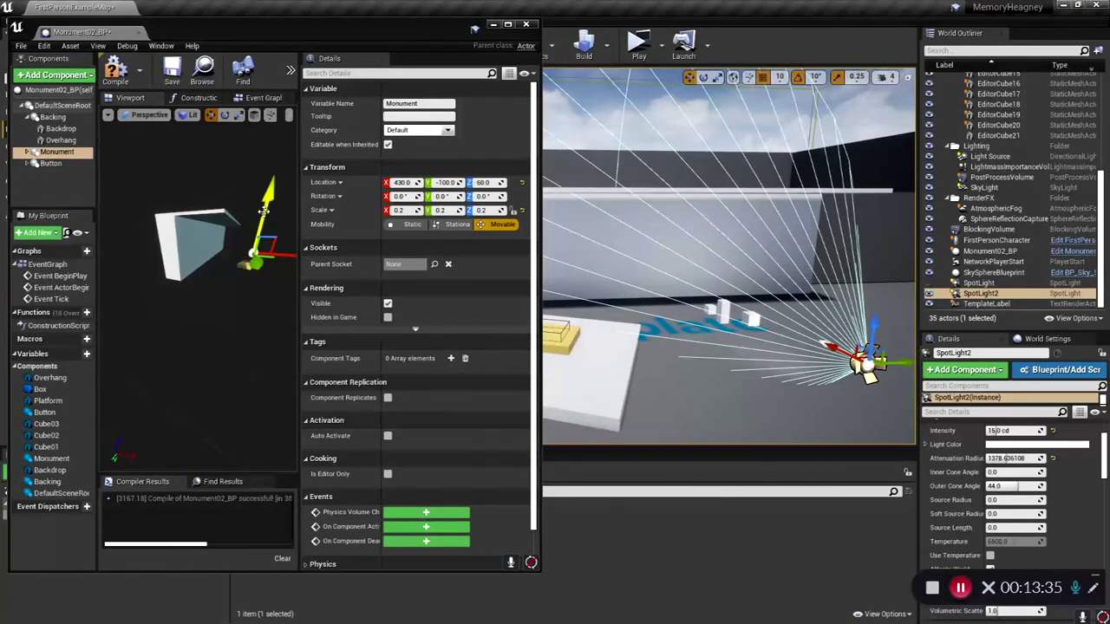
drag(265, 210, 265, 212)
Reposition the level's second spot light so that it sits close in front of the shrunken monument cubes.
drag(831, 345, 808, 293)
right_drag(775, 397, 811, 397)
drag(658, 279, 699, 286)
right_drag(691, 406, 650, 407)
key(d)
drag(800, 384, 709, 376)
right_drag(800, 385, 800, 385)
Rotate the second spot light to aim it through the small cubes and check their shadows on the backdrop up close.
key(e)
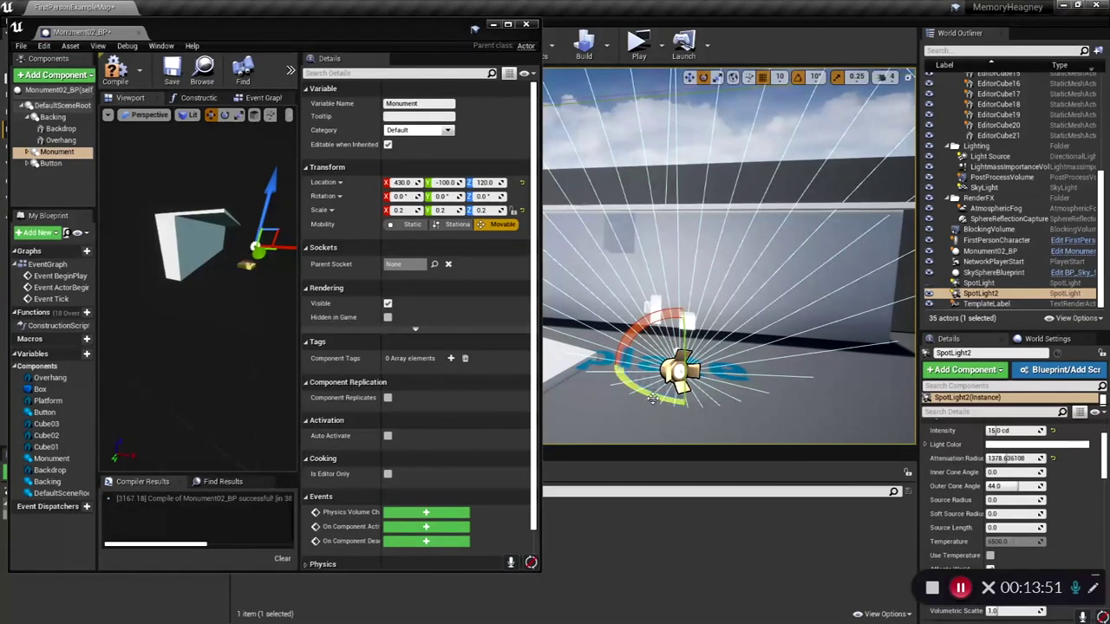
drag(667, 401, 652, 397)
drag(685, 340, 686, 344)
key(w)
key(e)
key(w)
key(e)
drag(652, 392, 664, 328)
key(w)
right_drag(665, 330, 666, 355)
key(w)
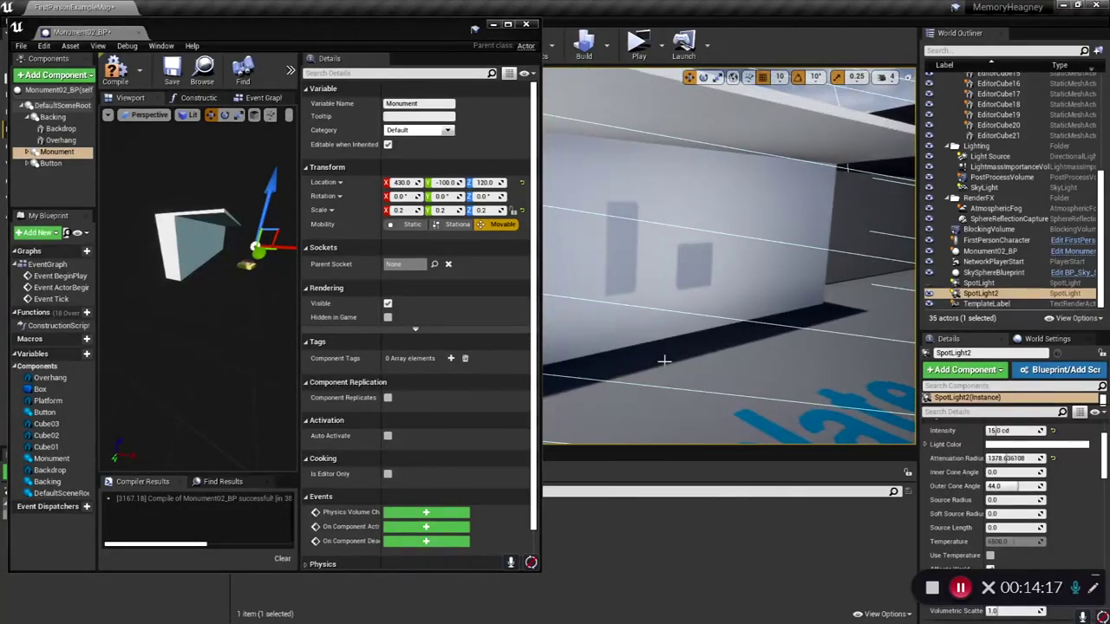
key(f)
right_drag(664, 366, 628, 361)
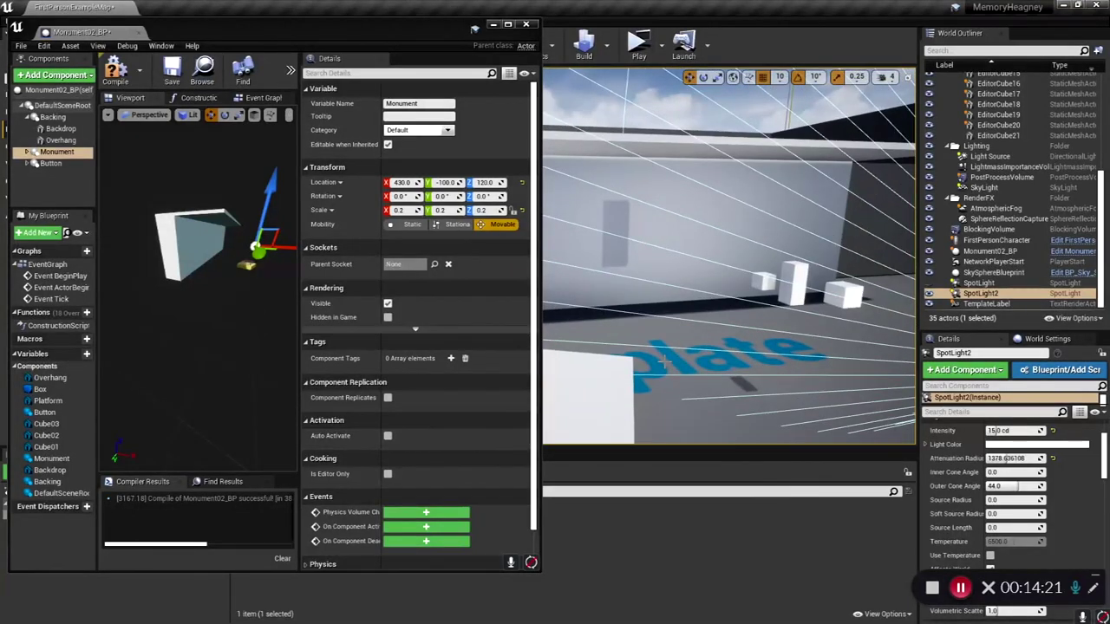